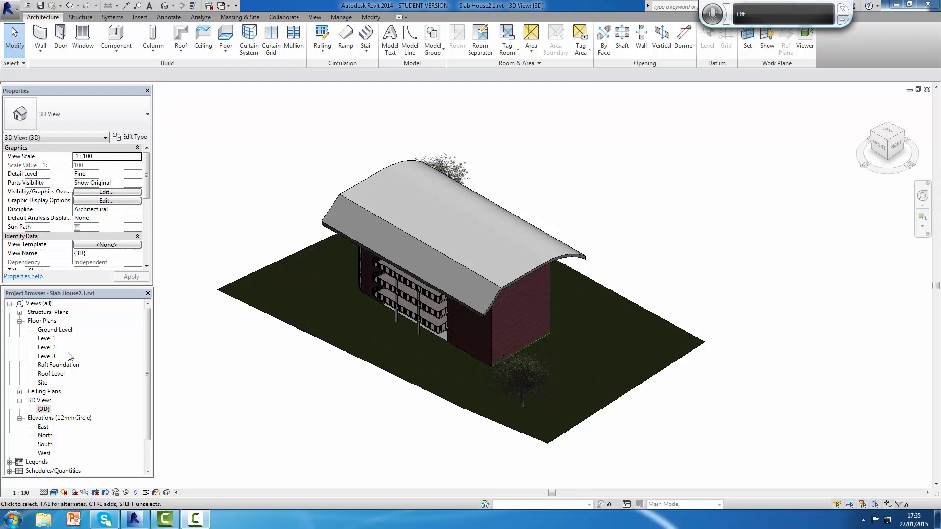
Step: Open the Ground Level floor plan and save the project
double_click(61, 330)
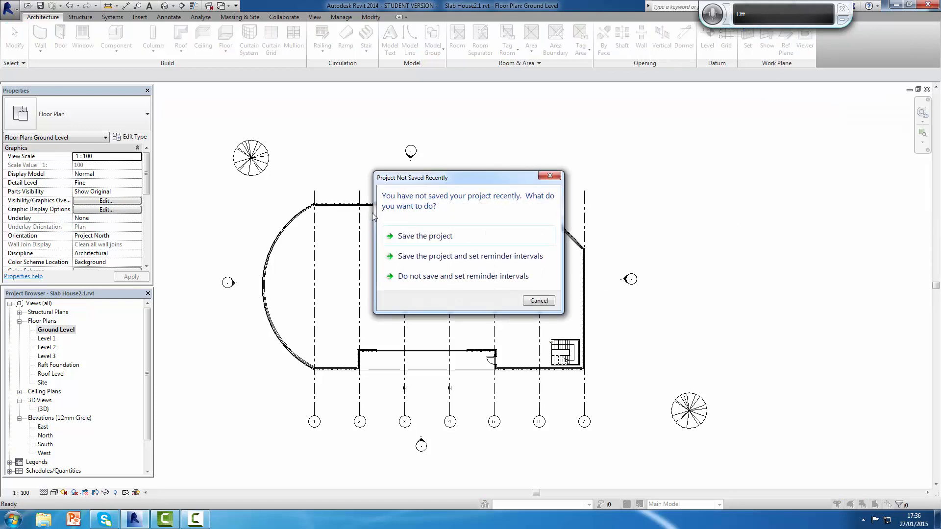
click(420, 238)
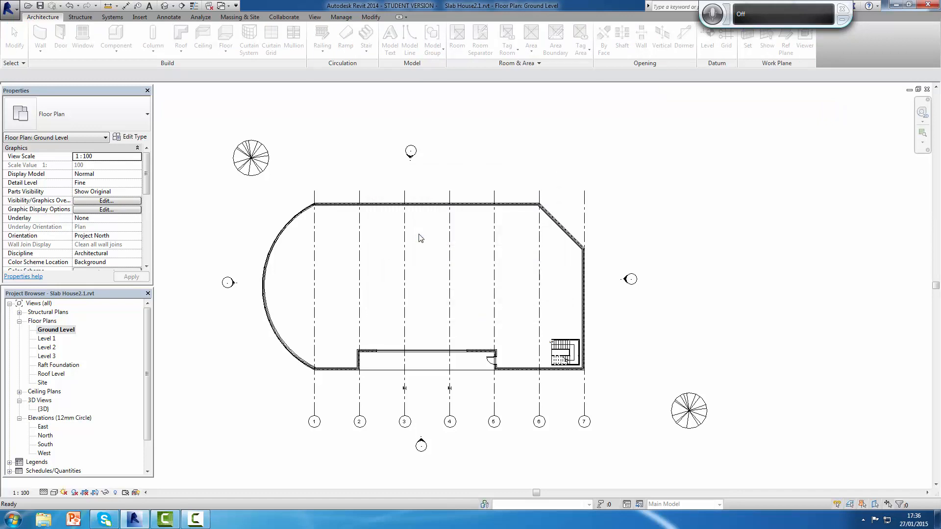
Step: Draw a horizontal reference plane from the midpoint of the curved wall across the building to beyond the wall on grid 7
key(r)
key(p)
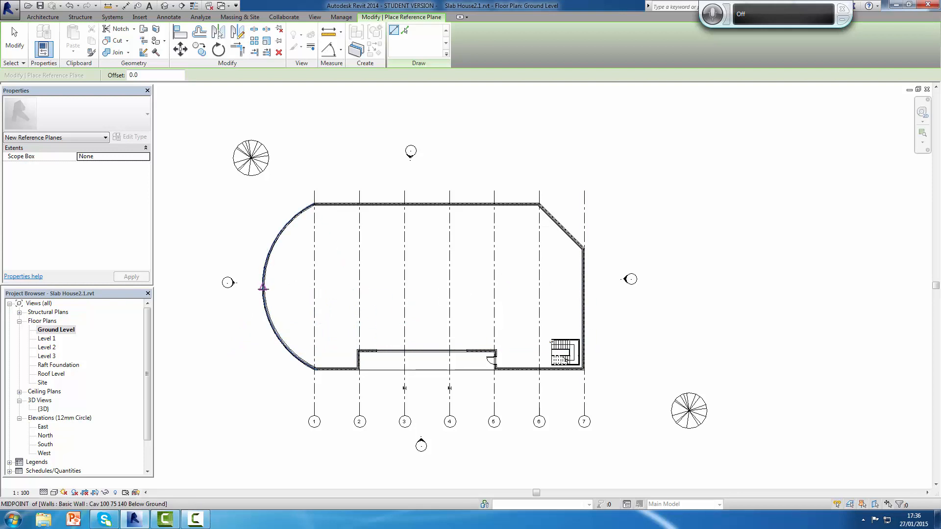
click(264, 288)
click(657, 287)
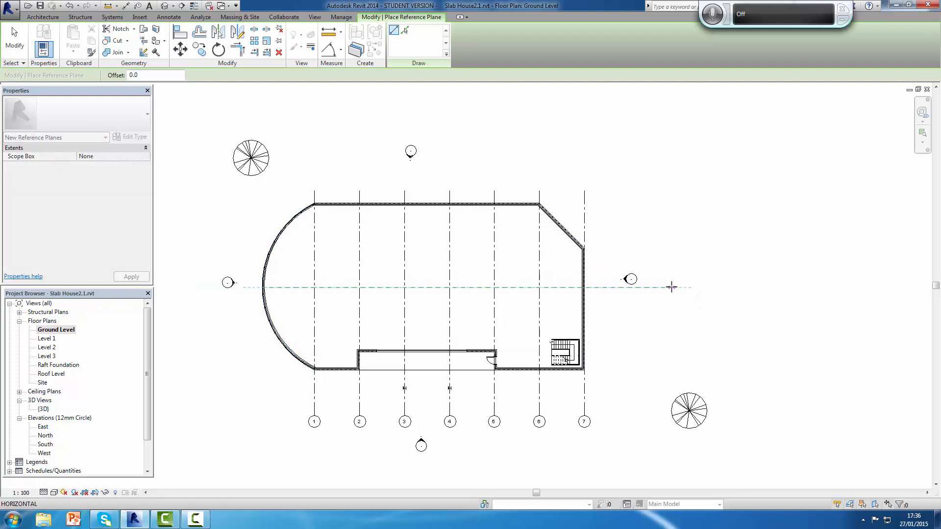
click(671, 287)
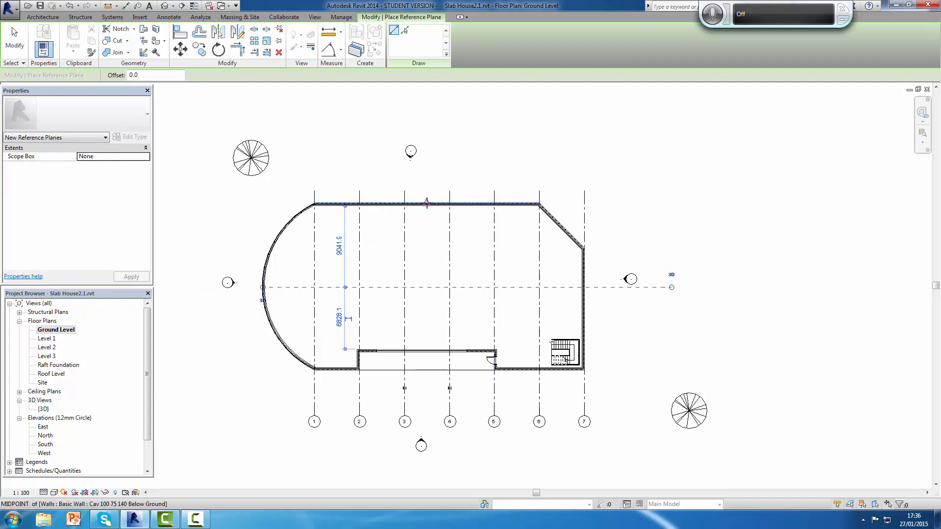
Step: Try to draw a vertical reference plane from the midpoint of the long upper wall to below the building, and delete it
click(427, 203)
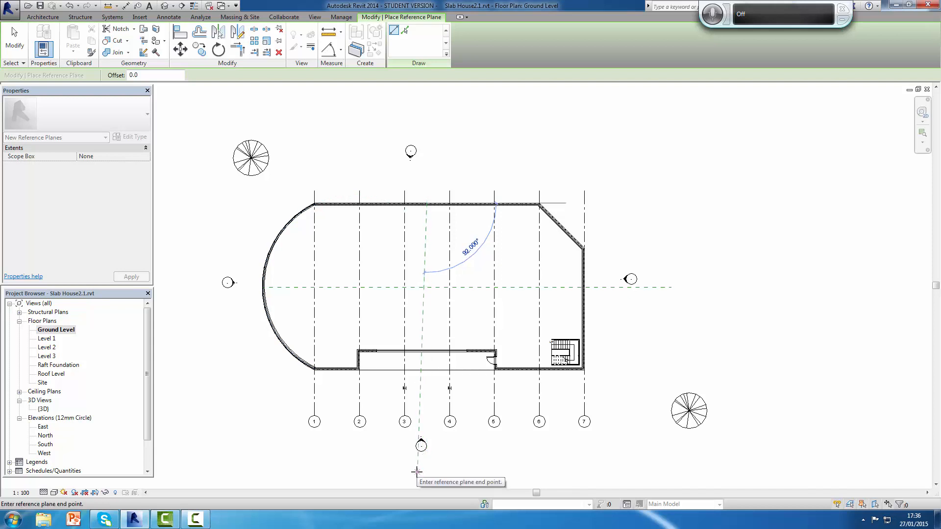
click(421, 472)
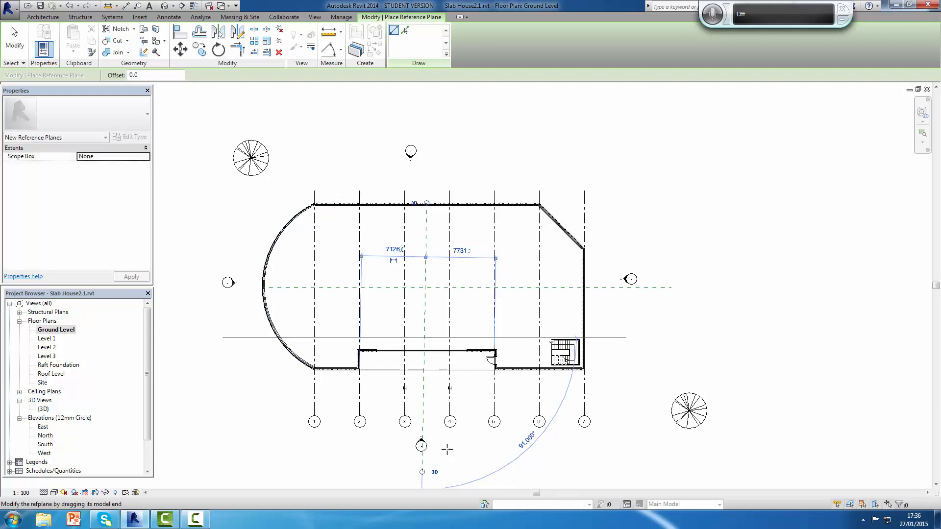
key(Escape)
key(Escape)
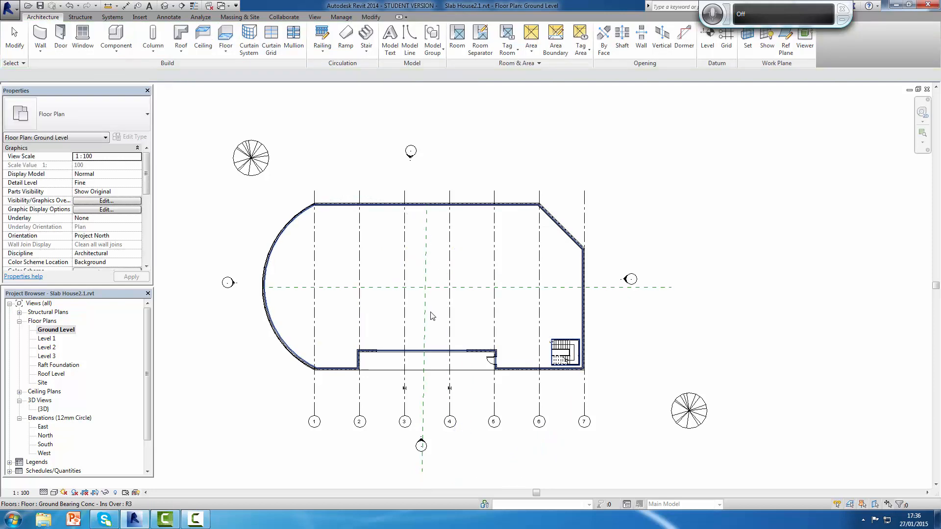
click(424, 423)
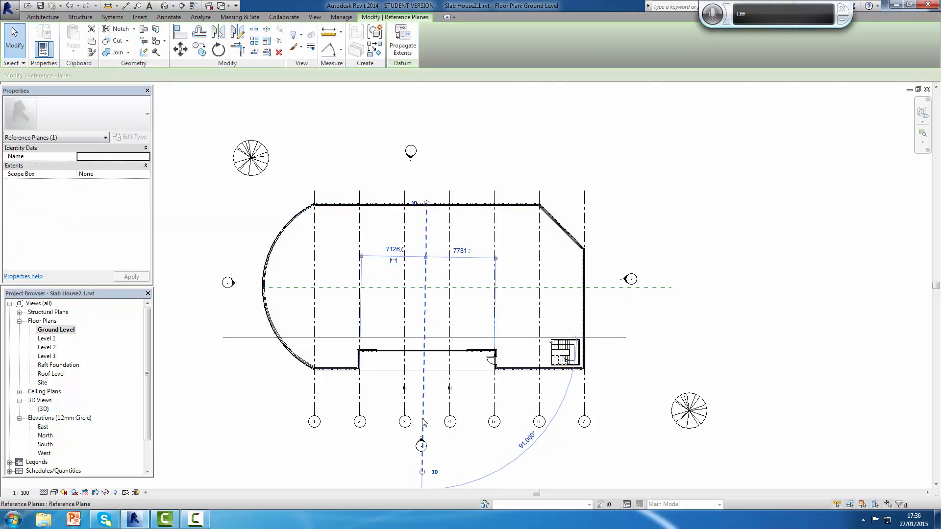
key(Delete)
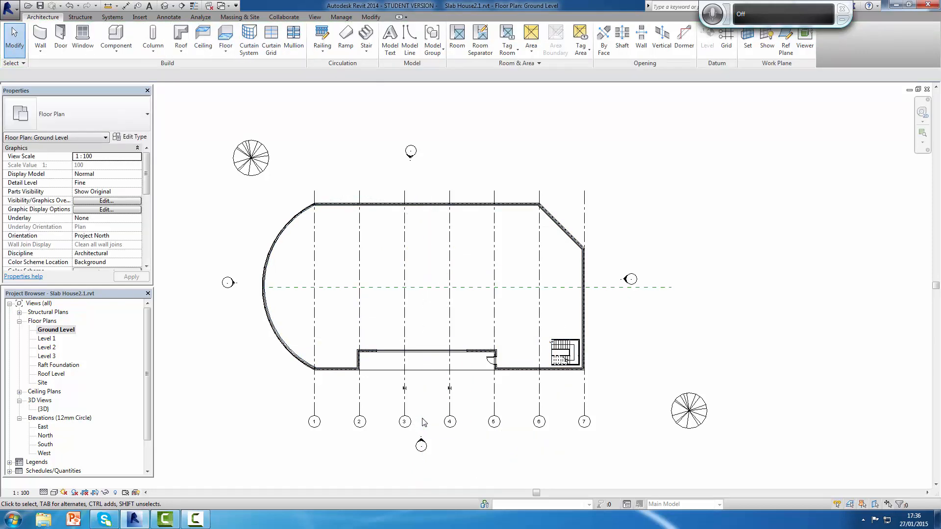
Step: Draw a vertical reference plane from the midpoint of the long upper wall straight down to below the grid bubbles
click(786, 38)
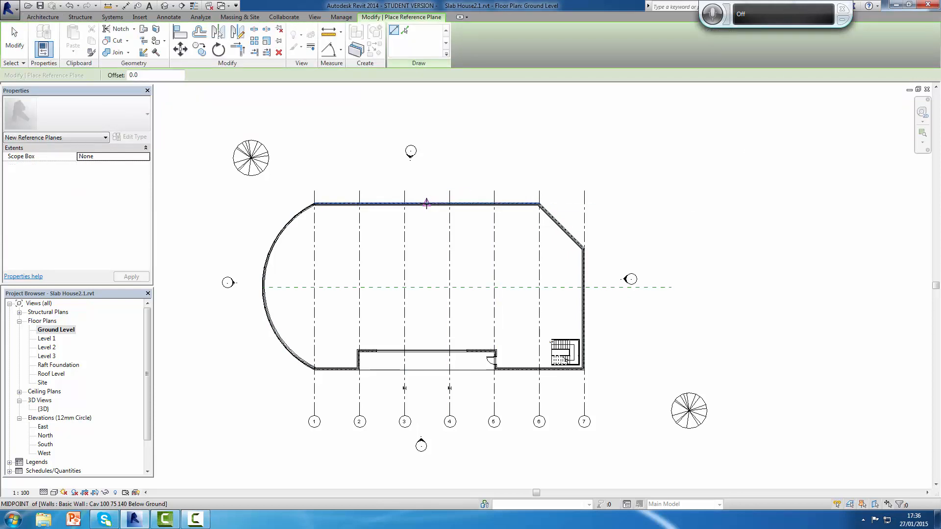
click(427, 205)
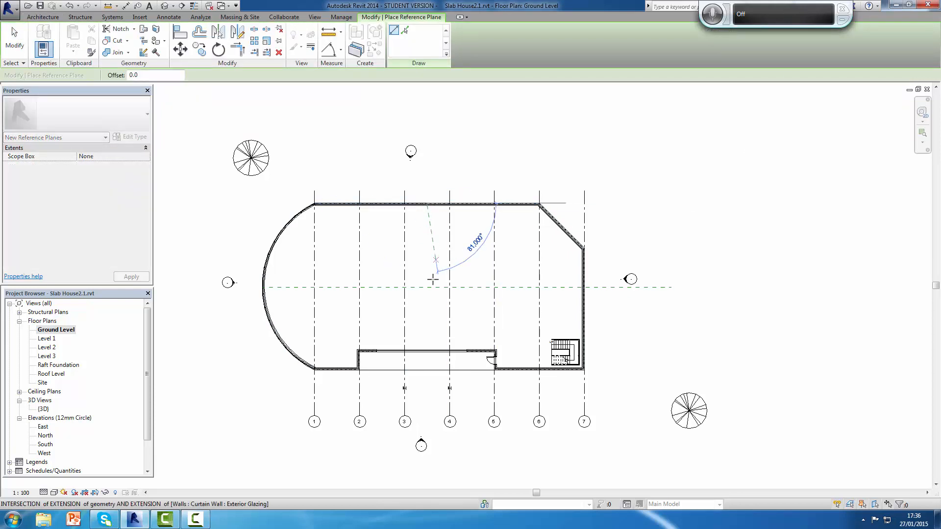
click(424, 470)
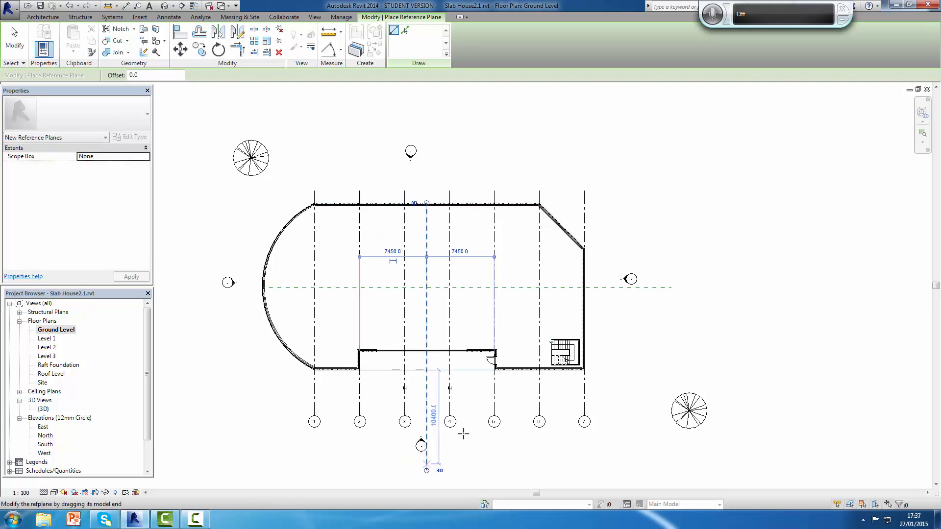
key(Escape)
key(Escape)
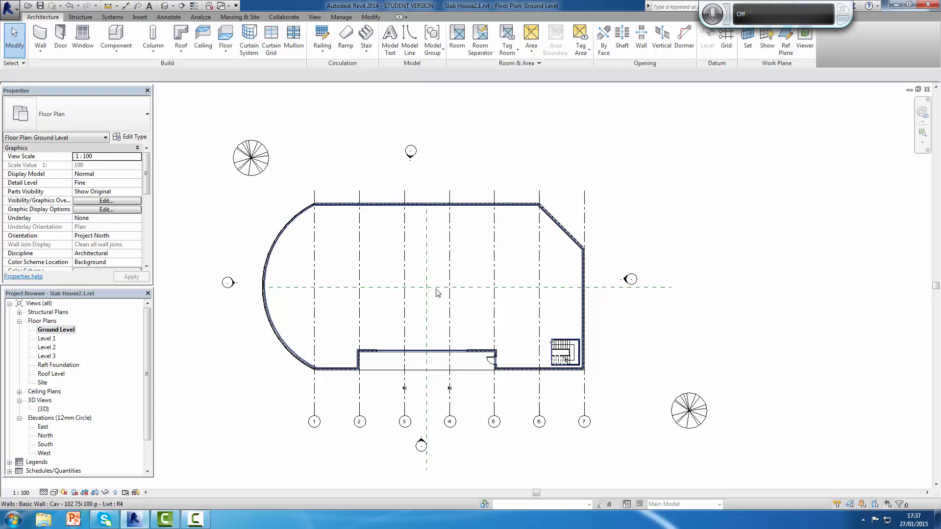
Step: Extend the upper end of the vertical reference plane beyond the long upper wall
click(430, 431)
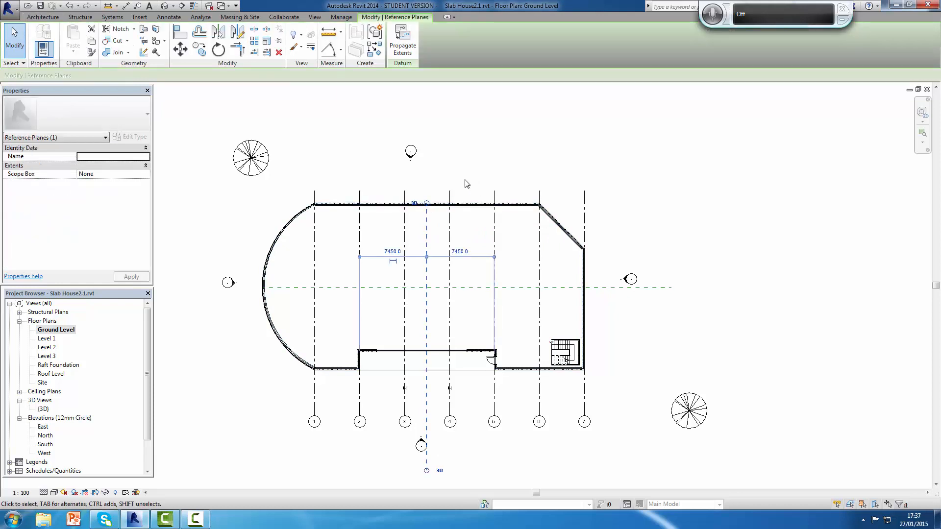
scroll(426, 205, up, 2)
scroll(427, 205, up, 2)
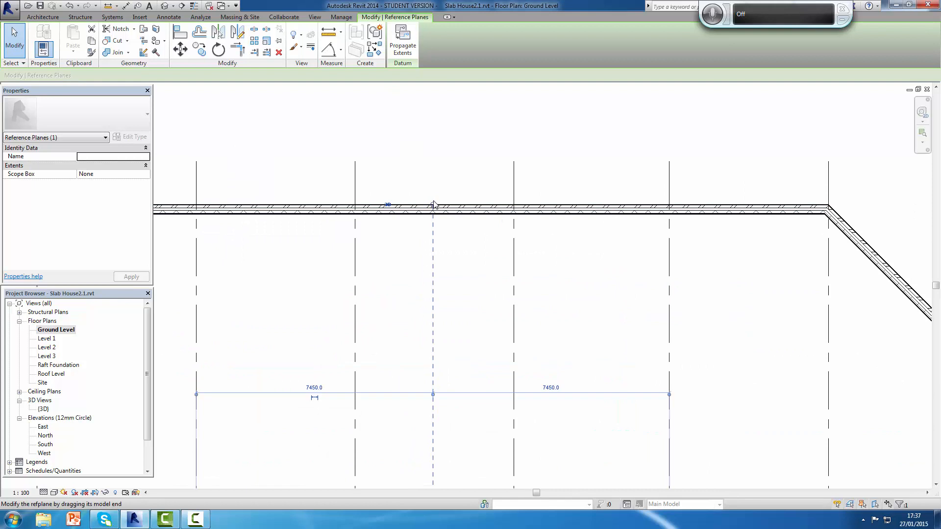
drag(433, 205, 441, 104)
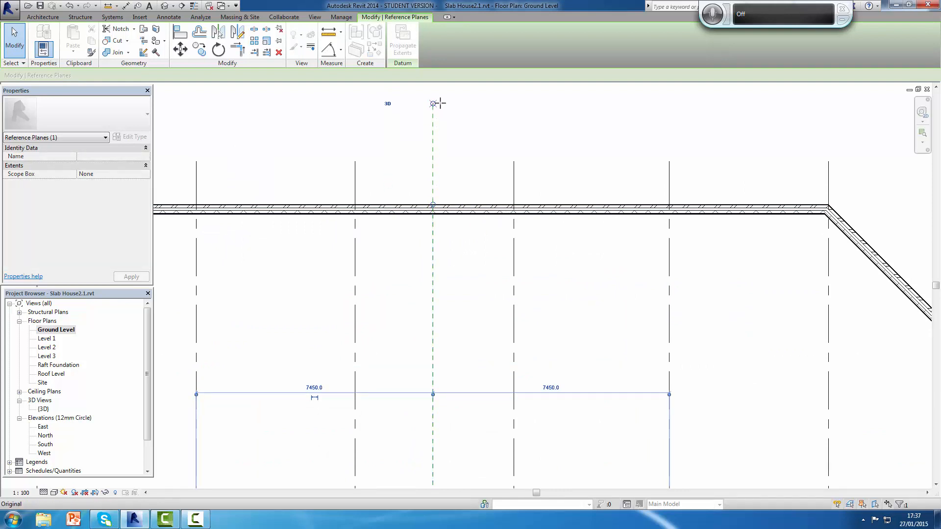
click(447, 100)
scroll(505, 223, down, 5)
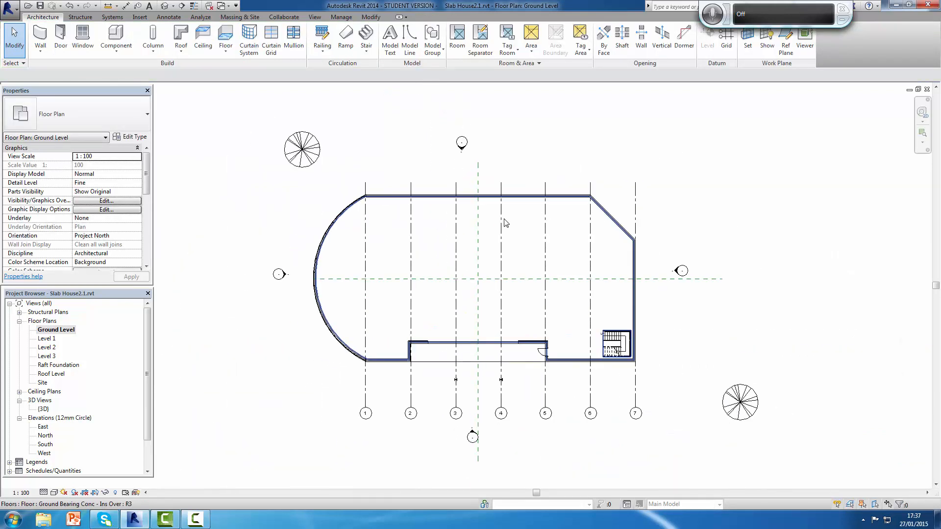
Step: Extend the horizontal reference plane's end at the curved wall outward past the elevation marker
click(712, 283)
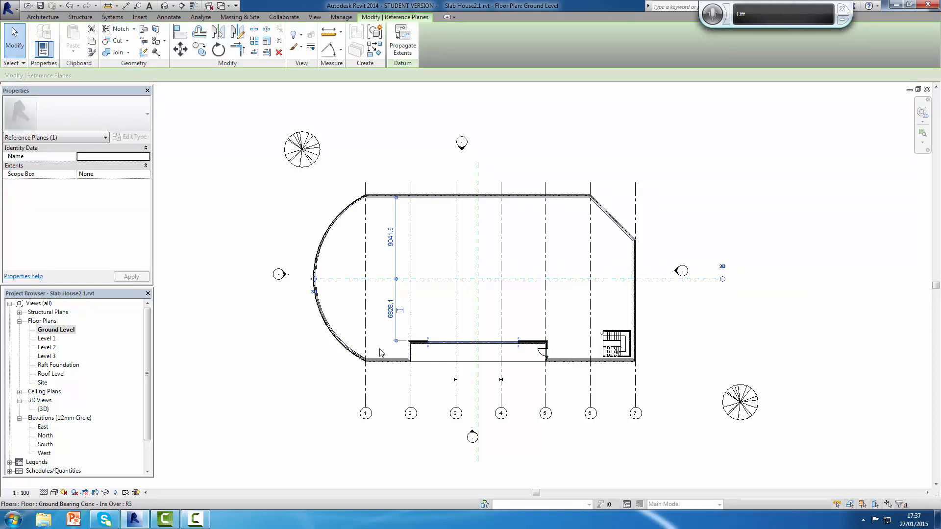
scroll(302, 289, up, 4)
scroll(302, 289, up, 2)
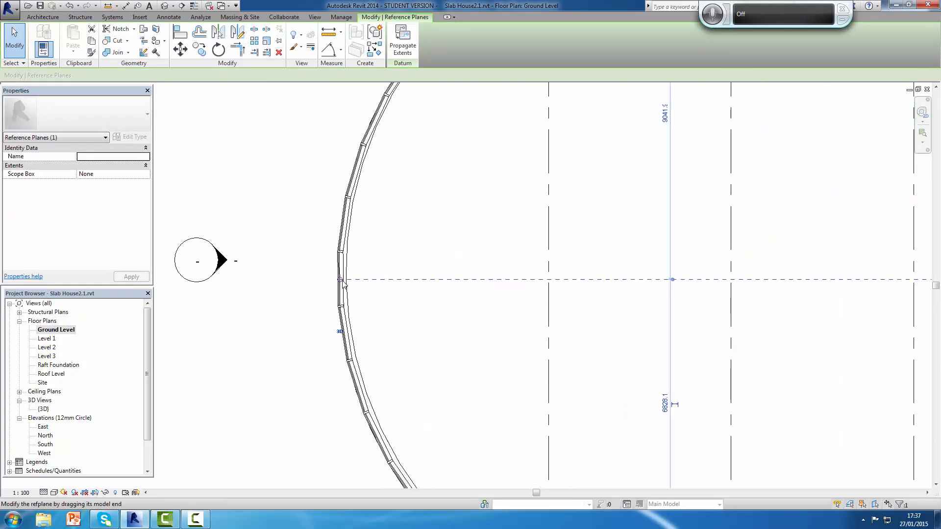
drag(341, 281, 164, 280)
click(227, 316)
scroll(574, 294, down, 4)
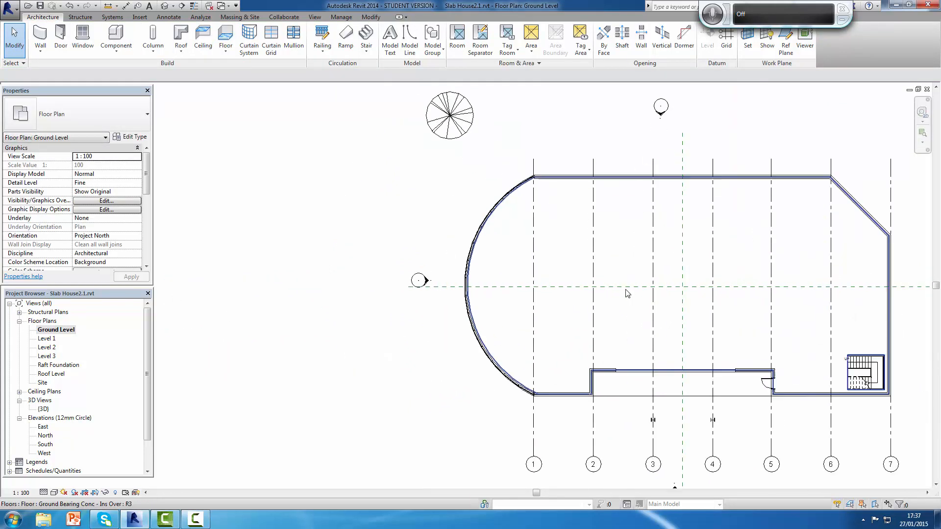
scroll(754, 278, up, 3)
scroll(754, 278, down, 6)
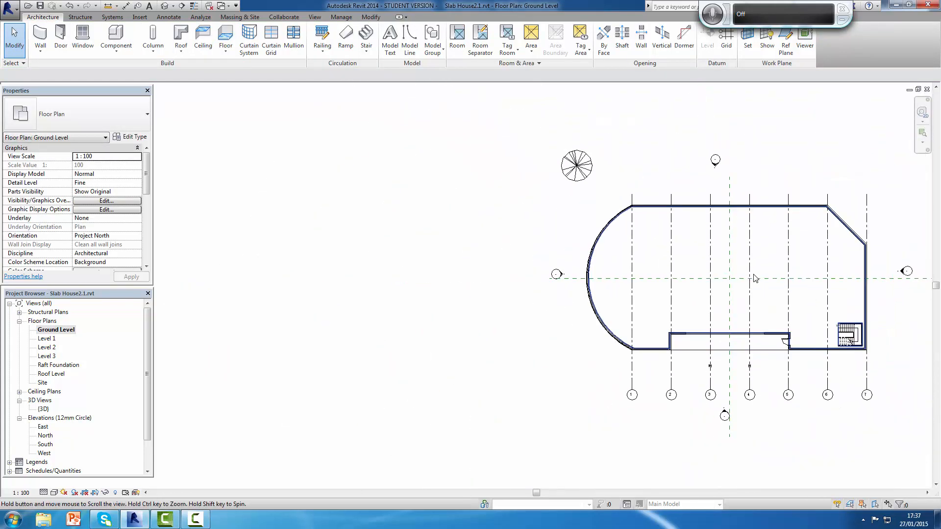
middle_drag(725, 273, 549, 283)
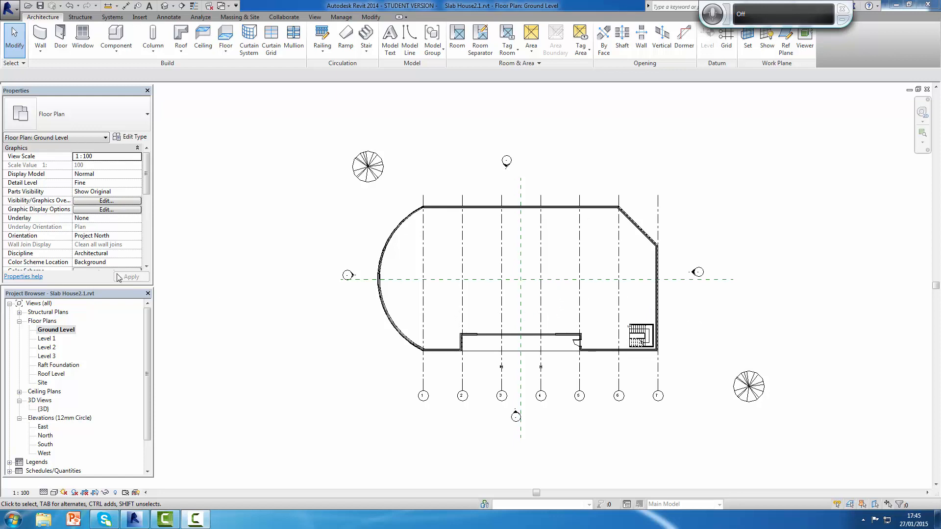
Step: Draw a 3600 mm Site - 300 - Concrete Retaining wall horizontally inward from the grid 7 exterior wall, just above the stair
click(41, 37)
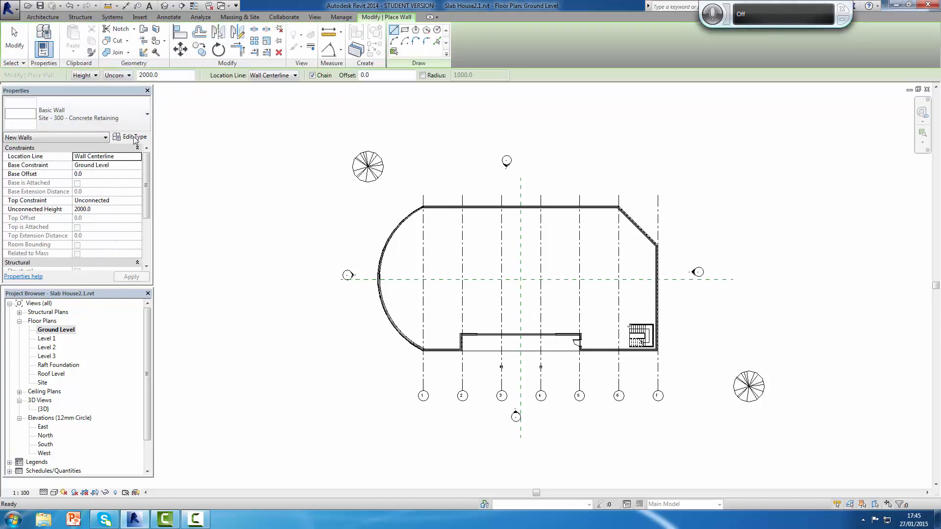
click(146, 115)
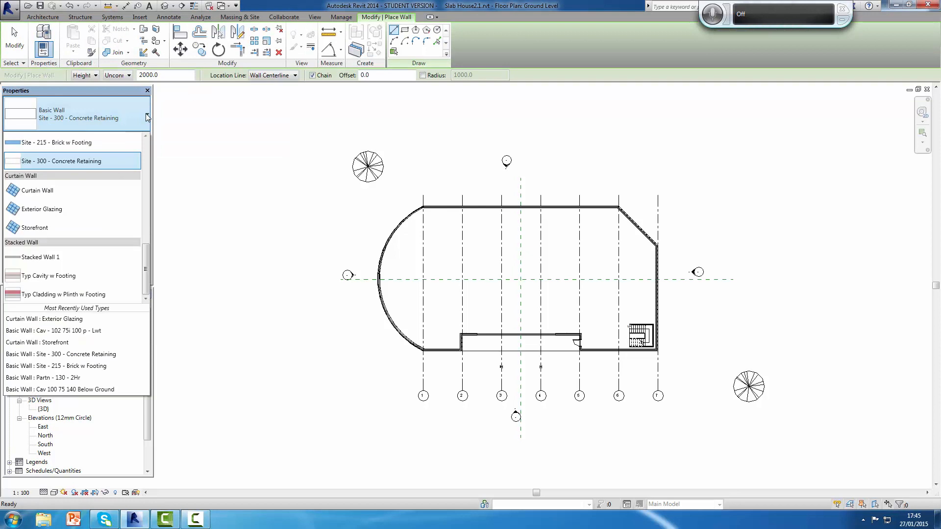
mouse_move(146, 258)
mouse_down()
mouse_move(145, 150)
mouse_move(150, 257)
mouse_move(152, 247)
mouse_up()
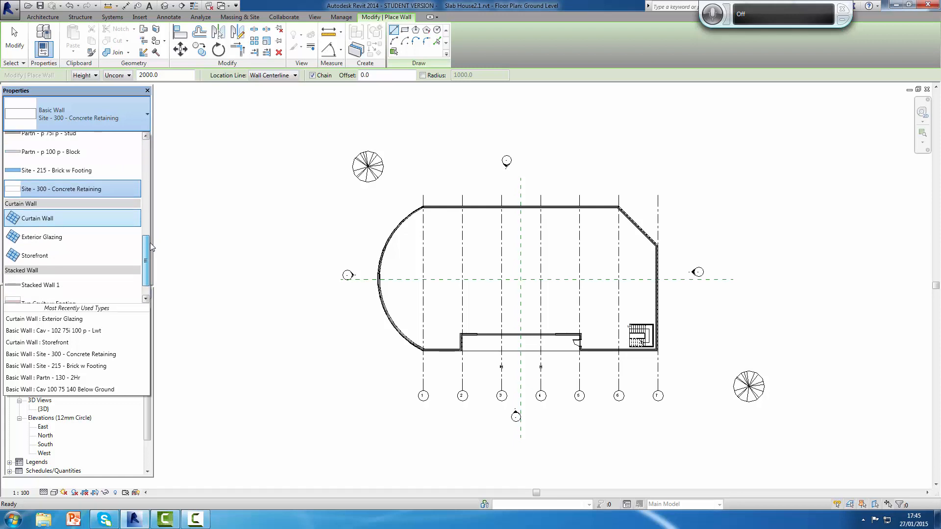
click(53, 190)
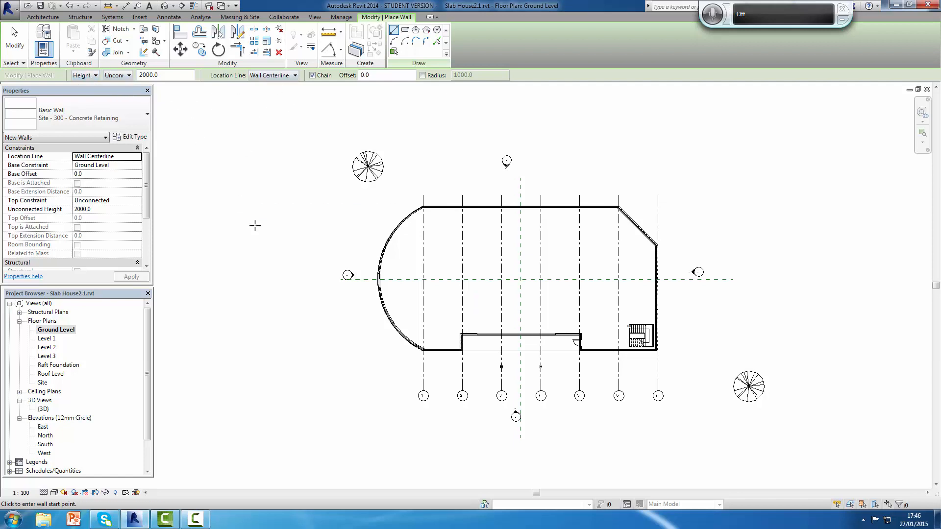
click(657, 316)
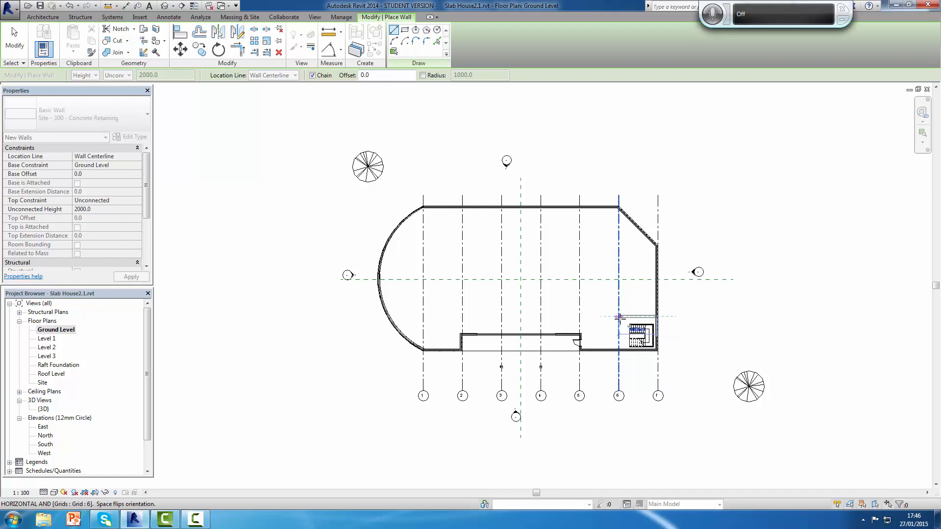
text(366)
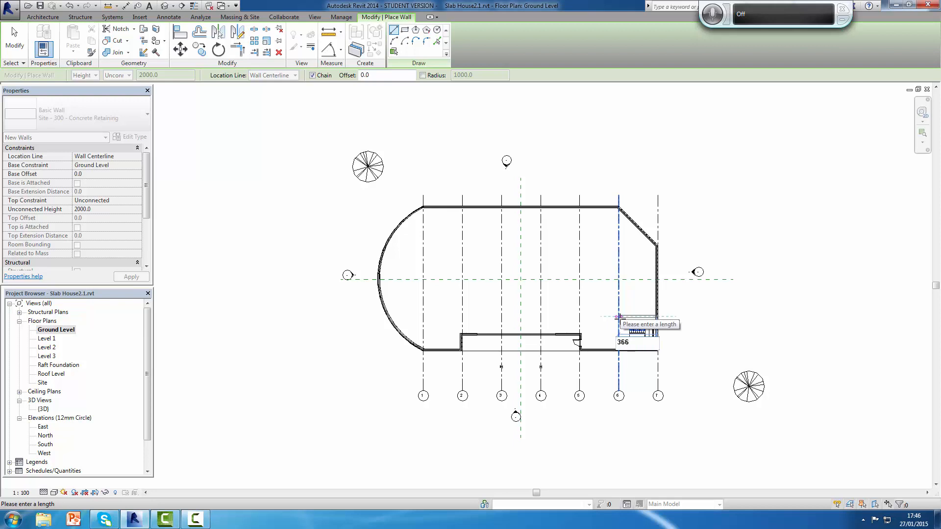
key(BackSpace)
text(00)
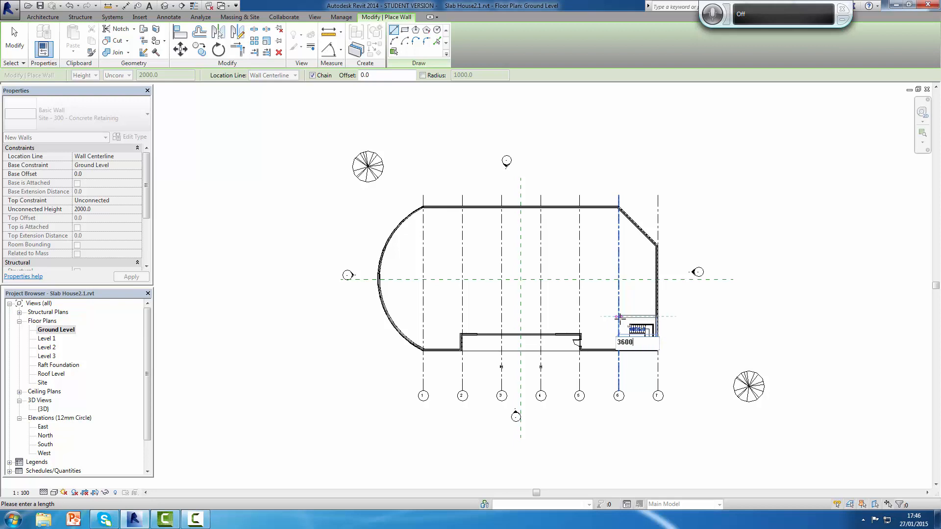
key(Return)
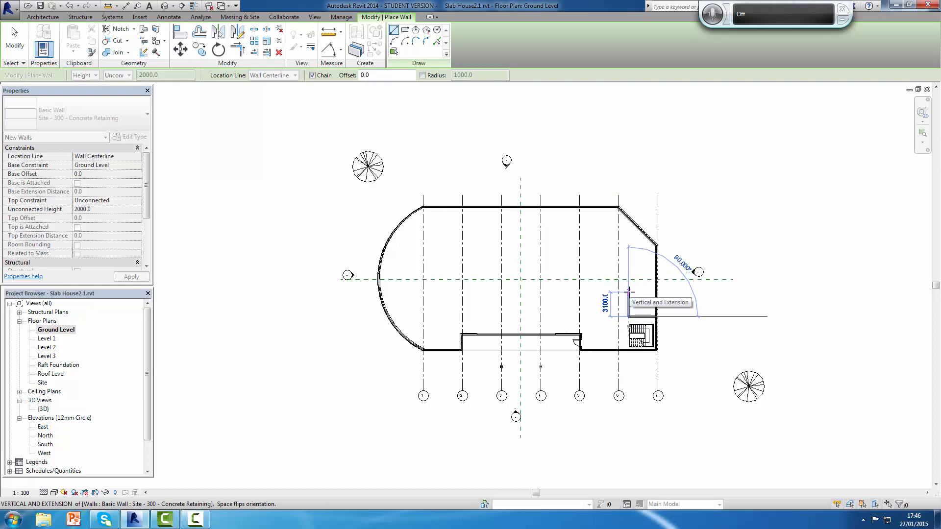
Step: Continue the concrete wall 3000 mm upward and back horizontally to the grid 7 exterior wall, closing the rectangular enclosure
text(300)
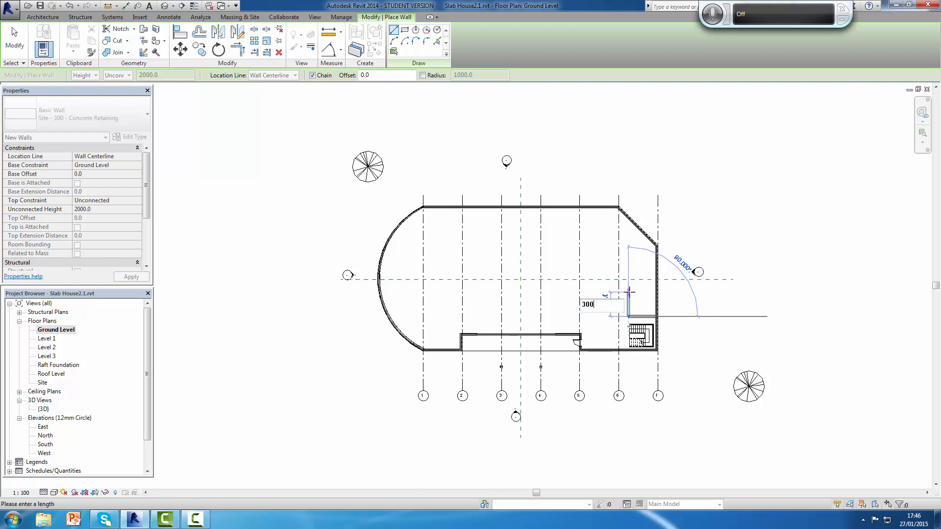
text(0)
key(Return)
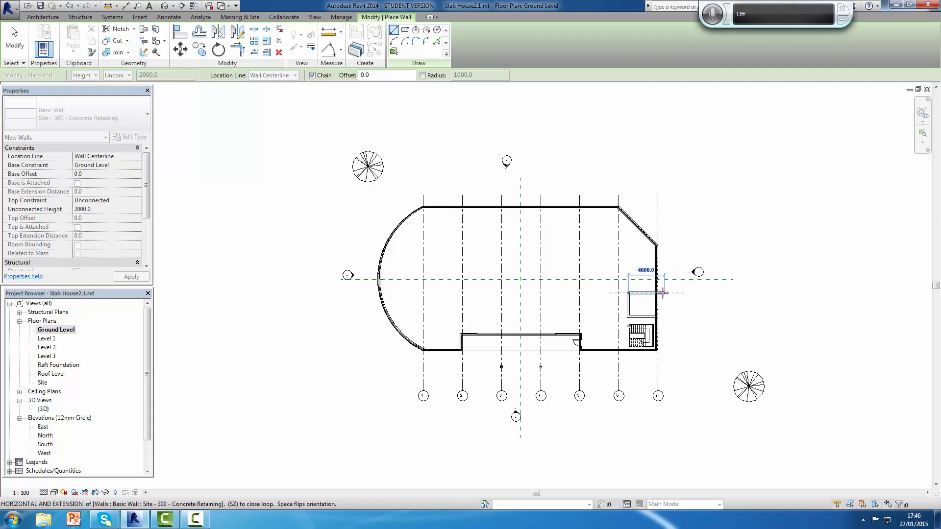
scroll(657, 293, up, 5)
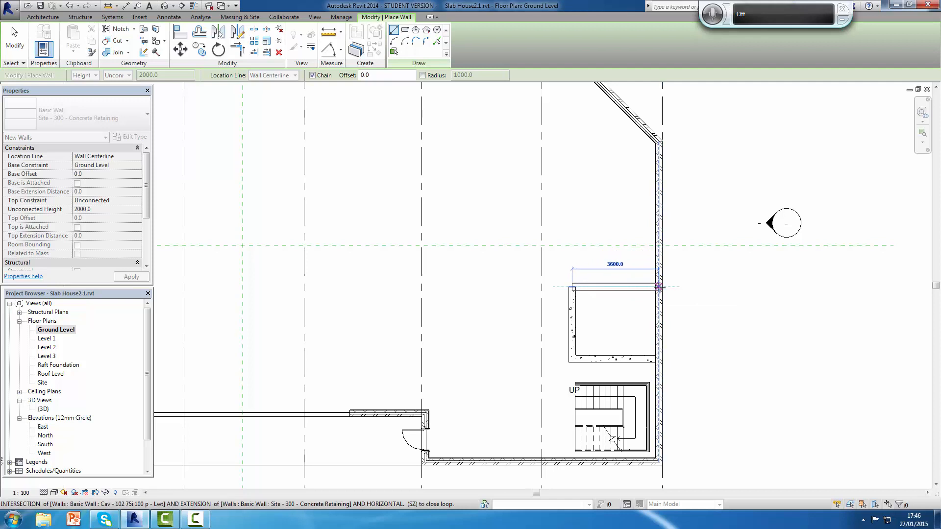
click(659, 286)
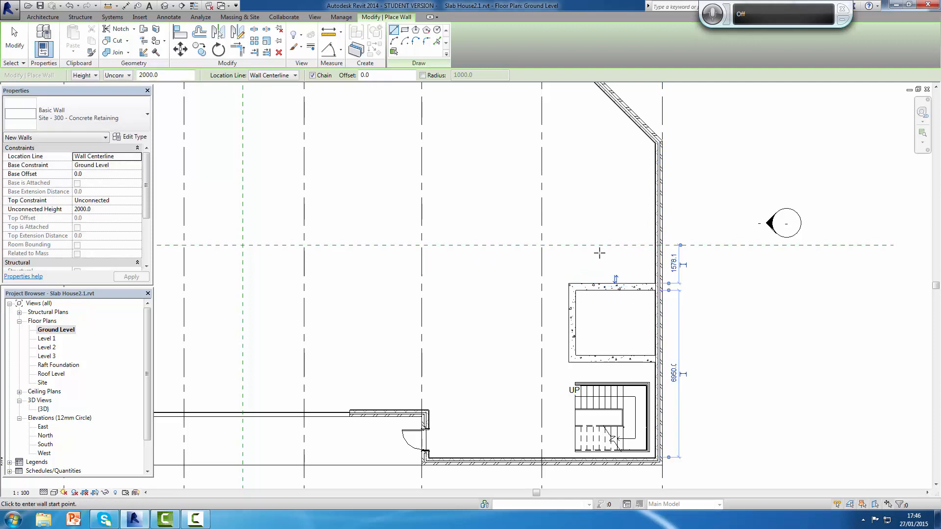
Step: End the concrete wall placement and bring the whole building plan into view
key(Escape)
key(Escape)
scroll(509, 260, down, 2)
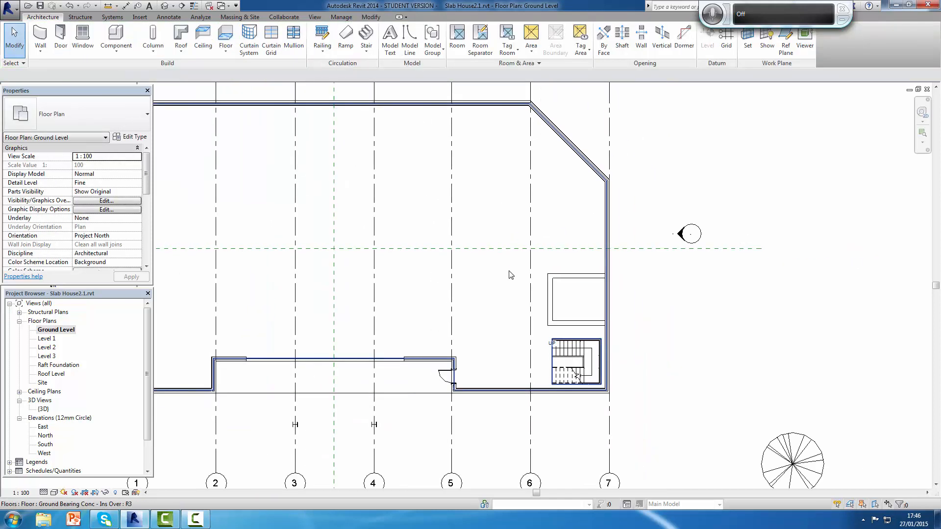
scroll(509, 274, down, 3)
middle_drag(507, 279, 591, 275)
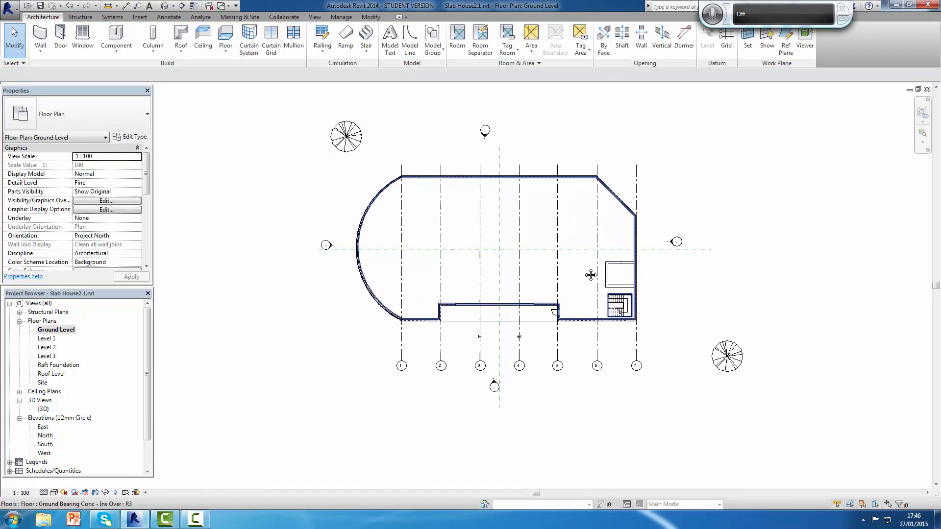
Step: Select the enclosure's lower concrete wall and set its temporary dimension's upper witness line to the upper wall's inner face
scroll(585, 271, up, 1)
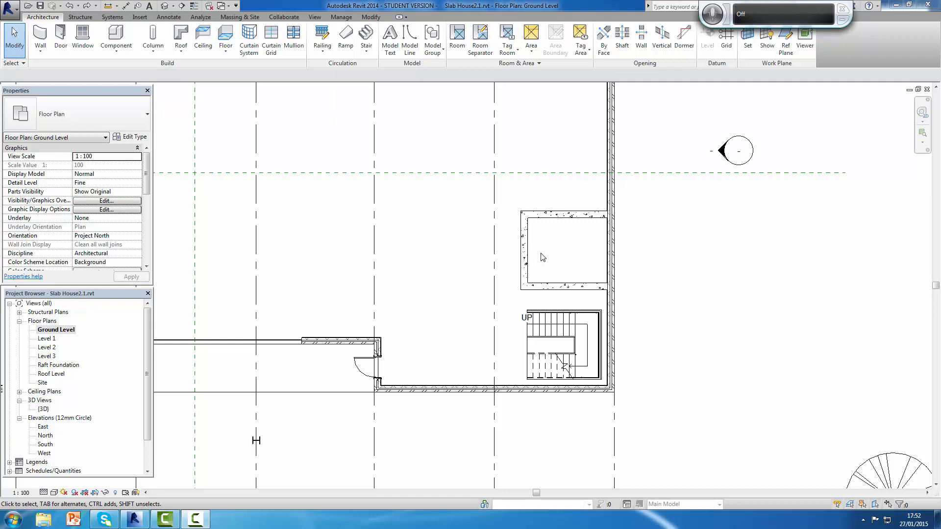
click(561, 288)
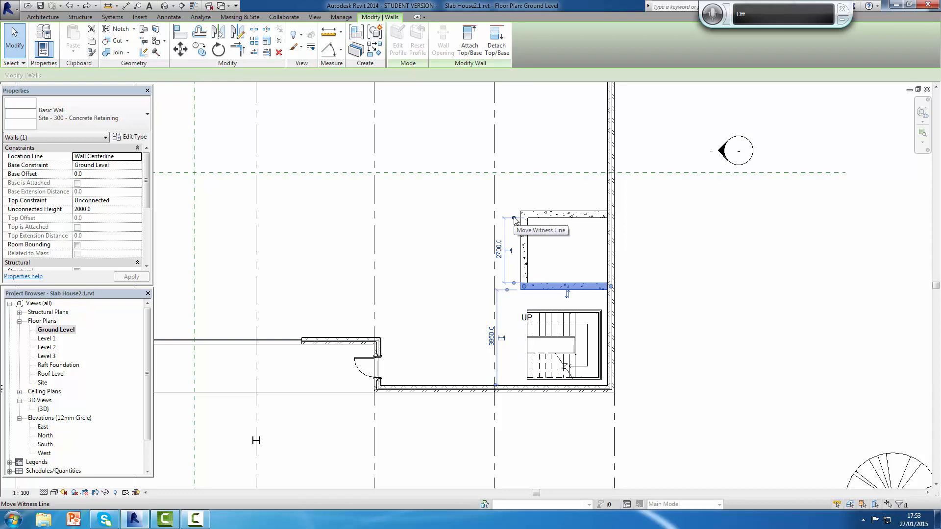
drag(515, 218, 515, 208)
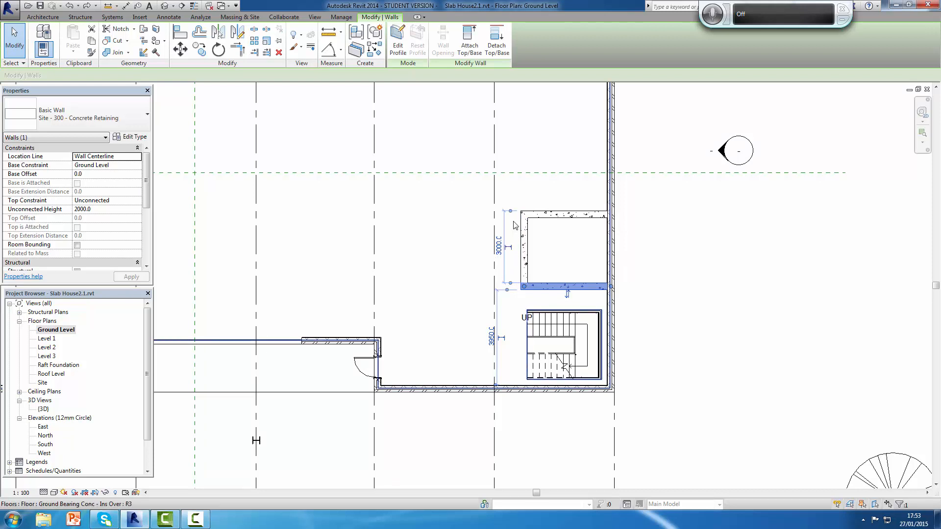
click(511, 212)
click(512, 215)
Step: Set the clear distance between the enclosure's lower and upper concrete walls to 3000 mm
click(500, 251)
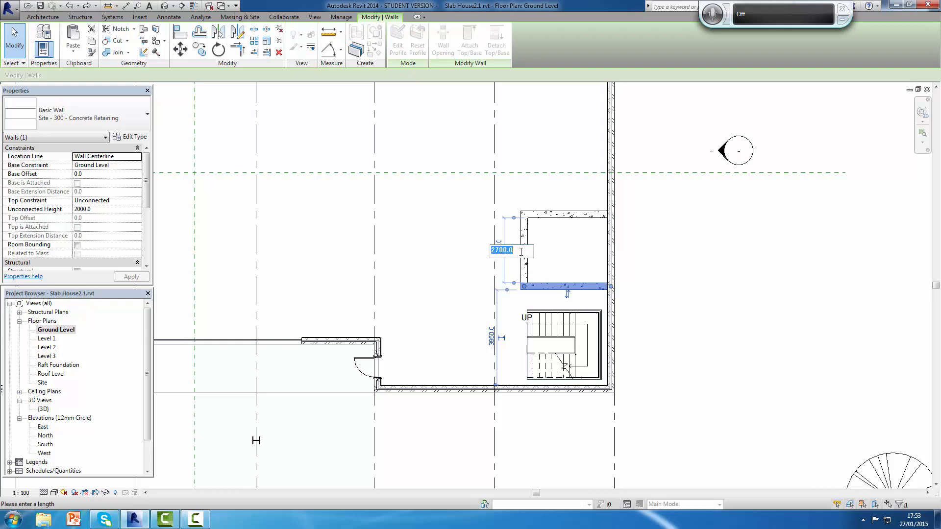
text(30)
key(Return)
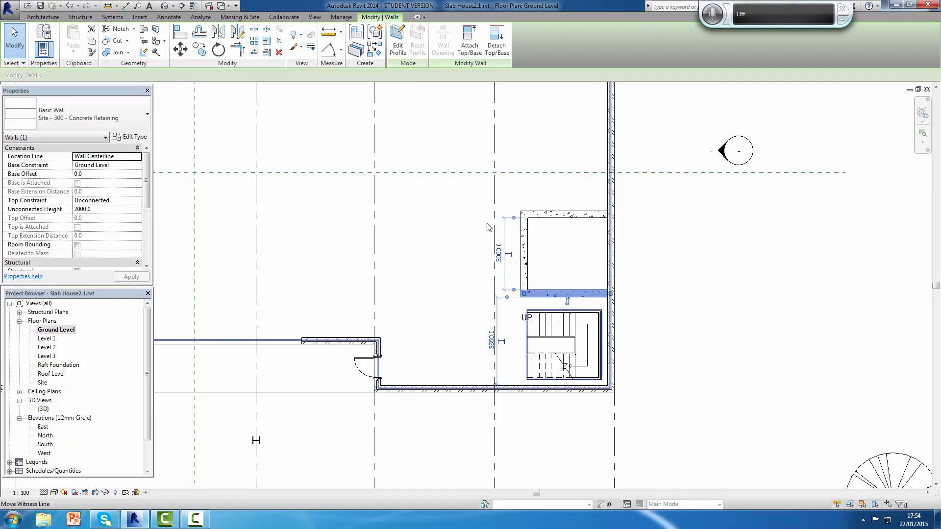
click(429, 239)
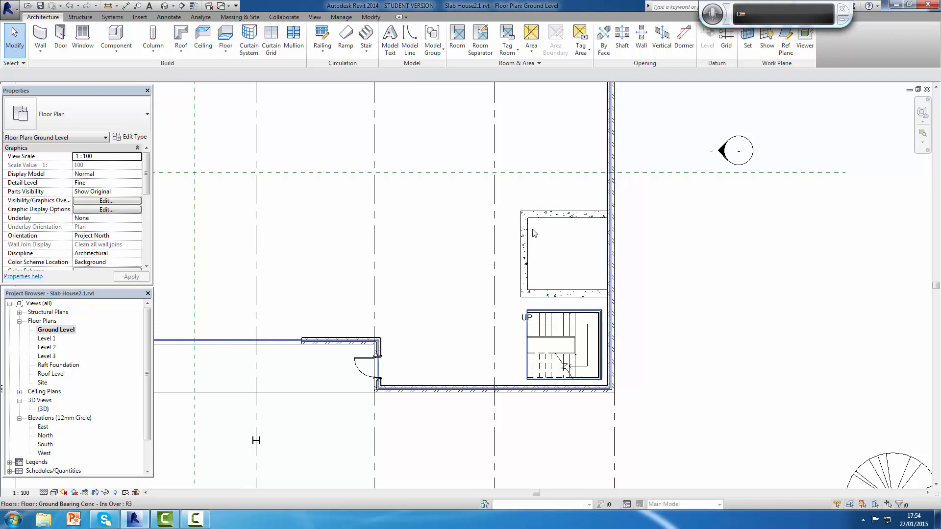
scroll(459, 210, down, 4)
scroll(478, 209, up, 2)
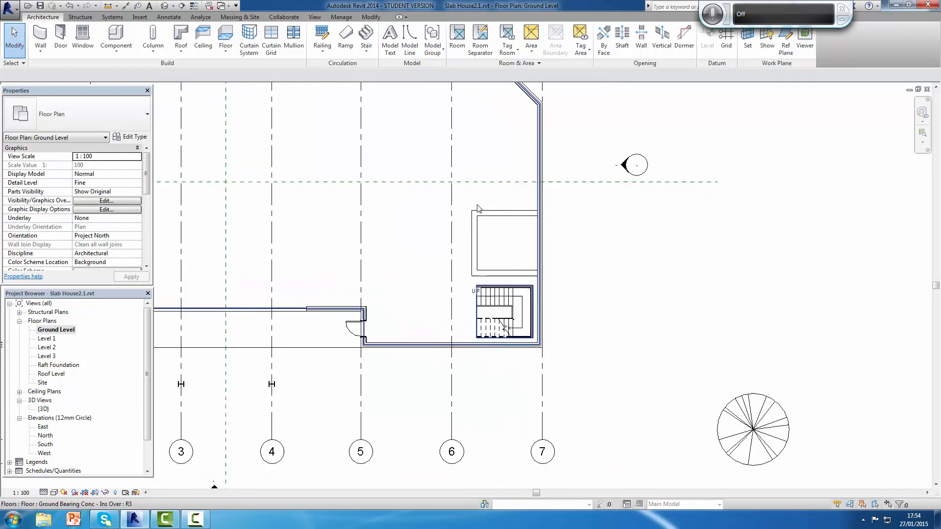
scroll(478, 209, up, 1)
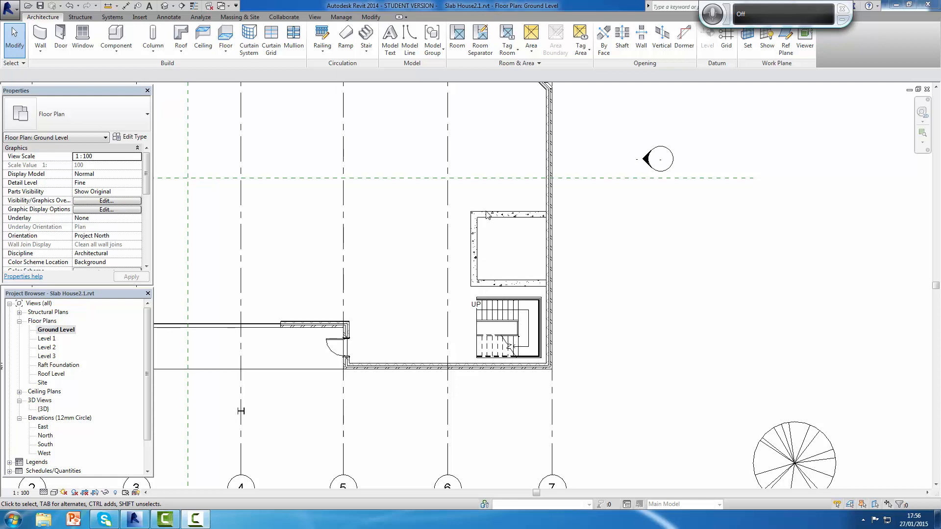
click(556, 275)
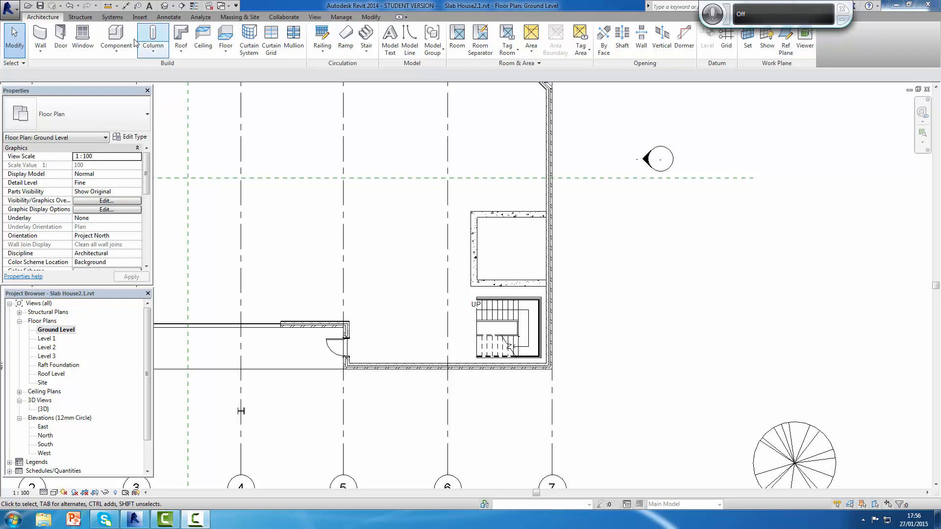
Step: Review the temporary dimension options for walls and for doors and windows, keeping Faces and Openings
click(342, 17)
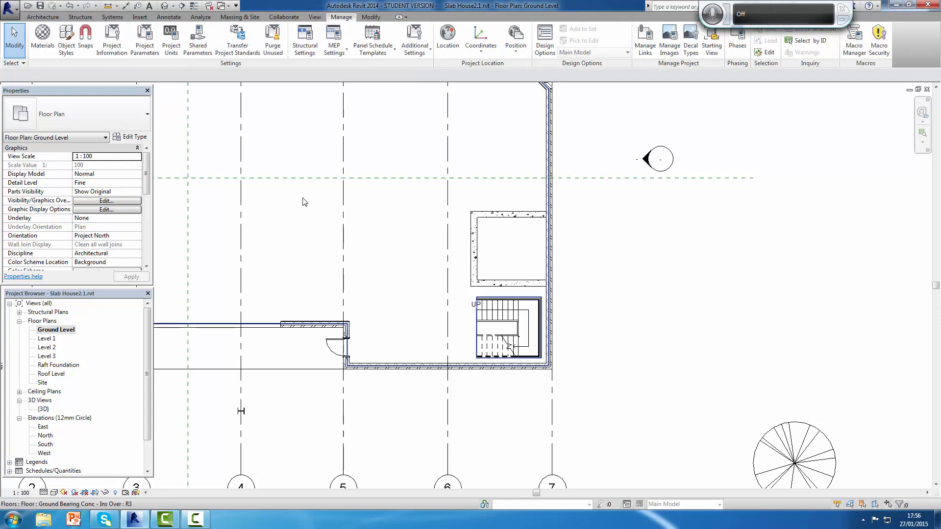
click(428, 50)
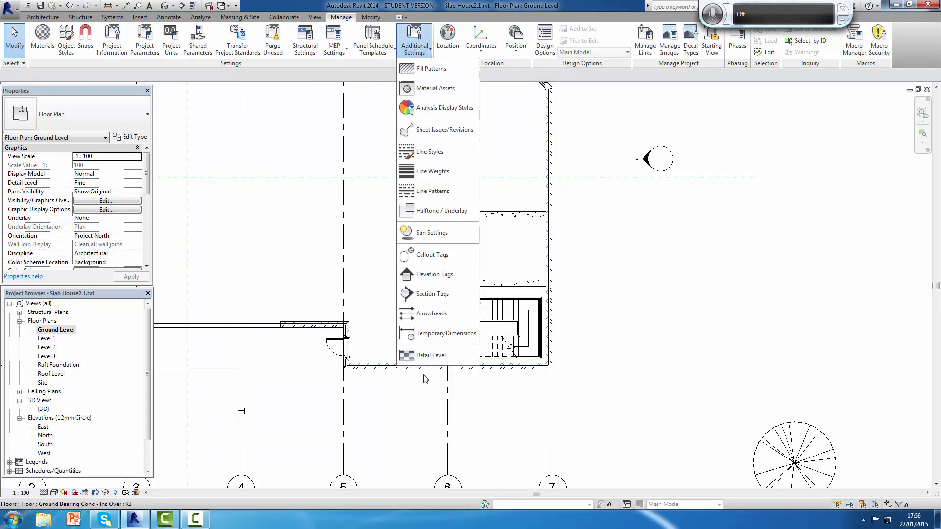
click(443, 334)
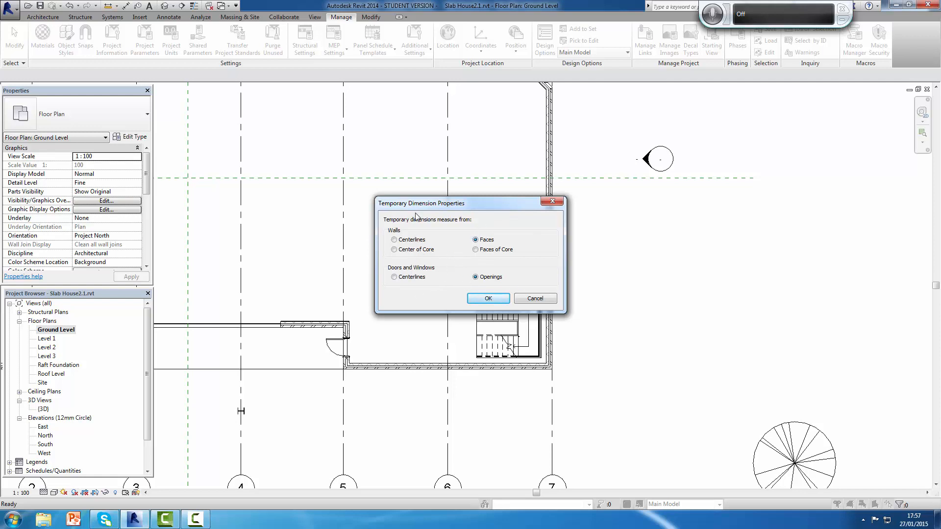
click(395, 239)
click(476, 240)
click(394, 277)
click(476, 277)
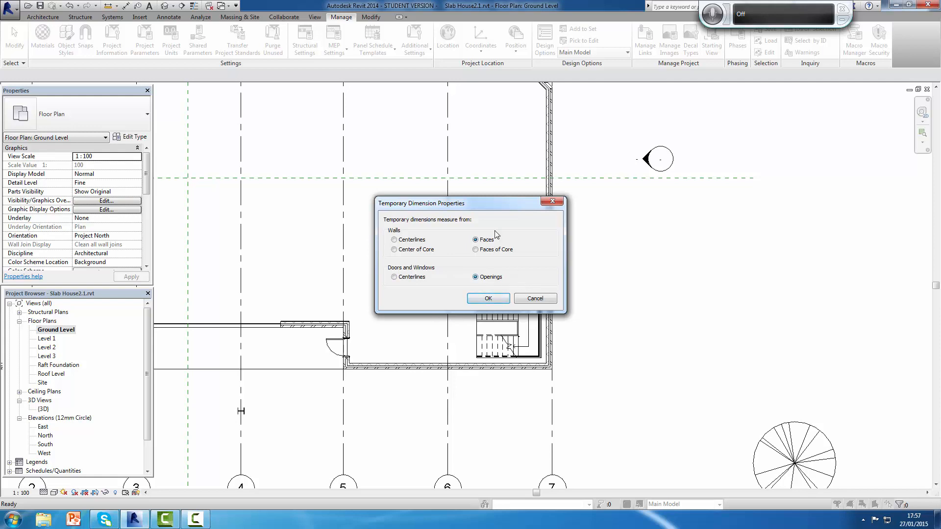
click(488, 299)
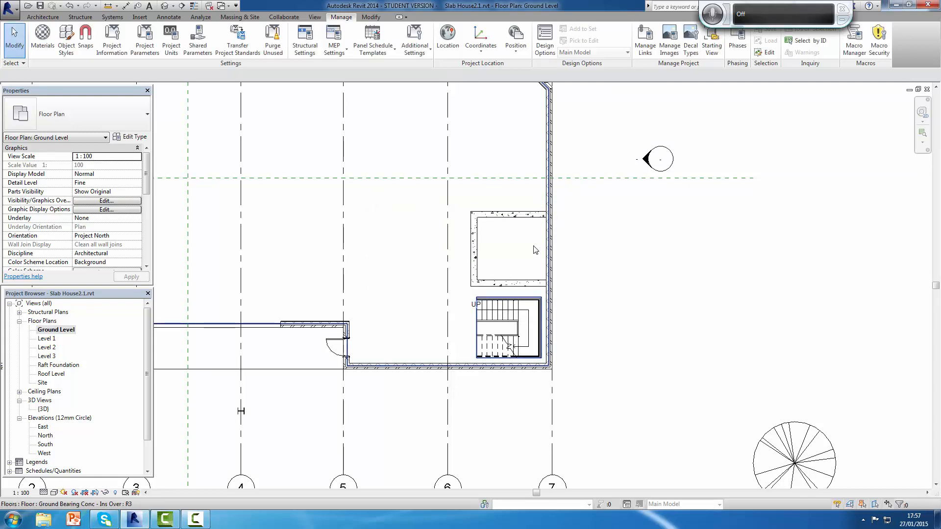
scroll(535, 250, down, 2)
scroll(534, 250, down, 1)
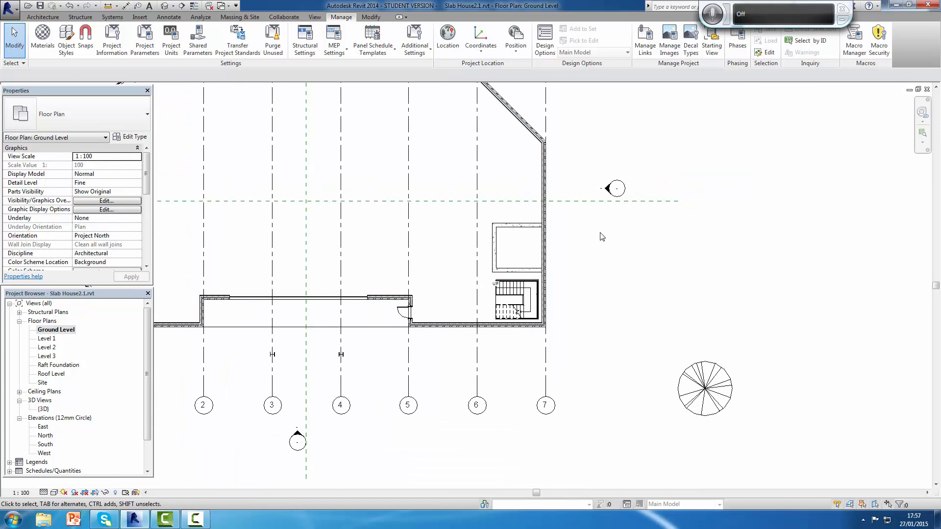
scroll(599, 237, down, 3)
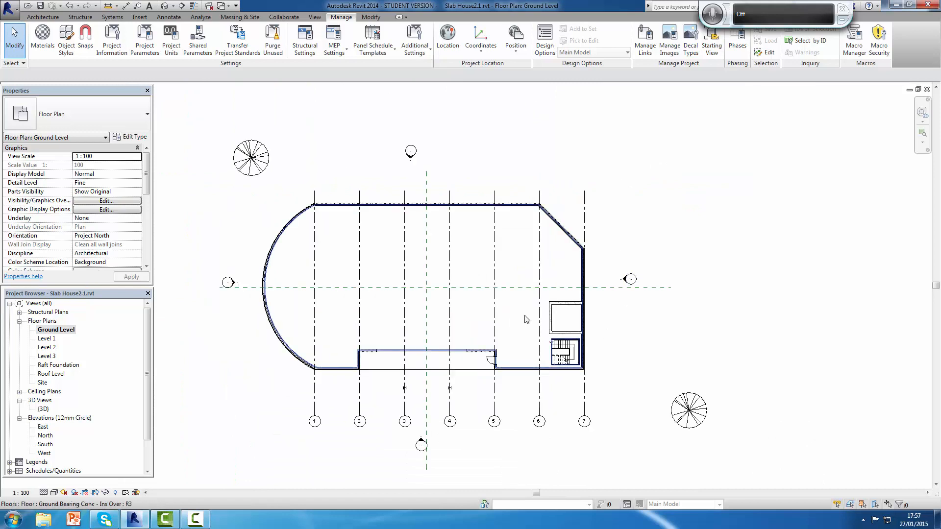
scroll(527, 319, up, 4)
scroll(542, 328, down, 2)
middle_drag(548, 321, 597, 300)
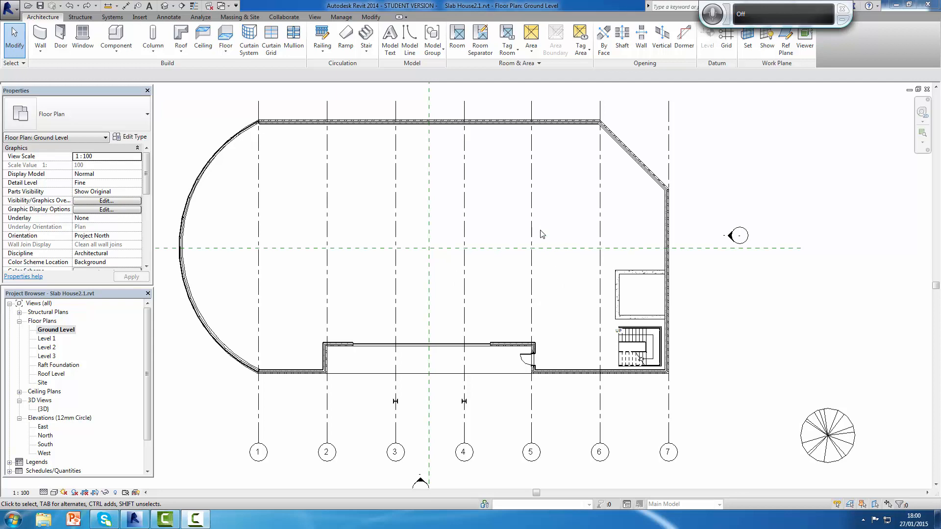
Step: Start a wall similar to the enclosure's upper concrete wall, with the location line at Finish Face: Exterior
right_click(638, 275)
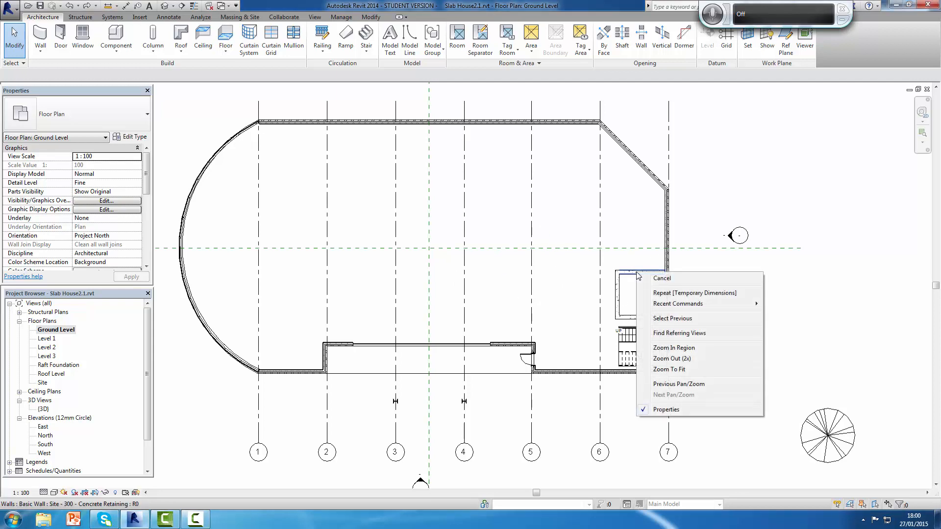
click(735, 163)
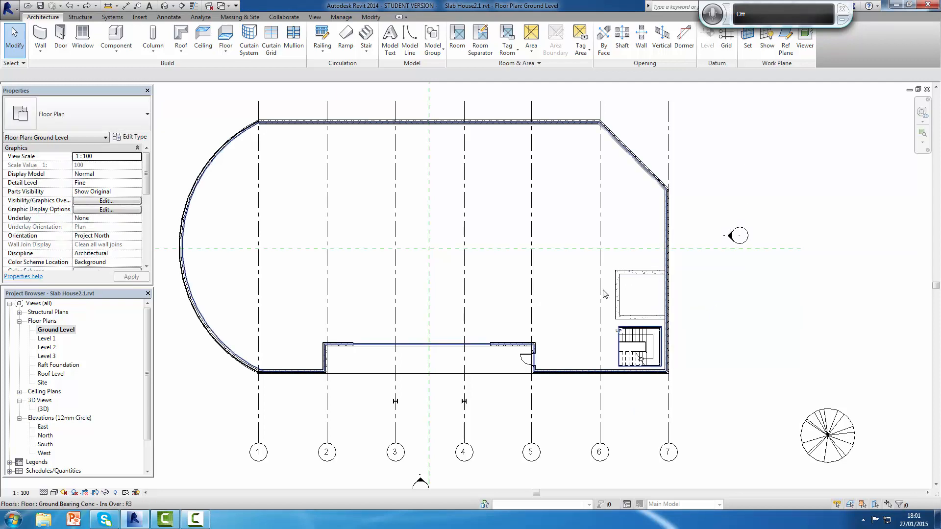
right_click(624, 278)
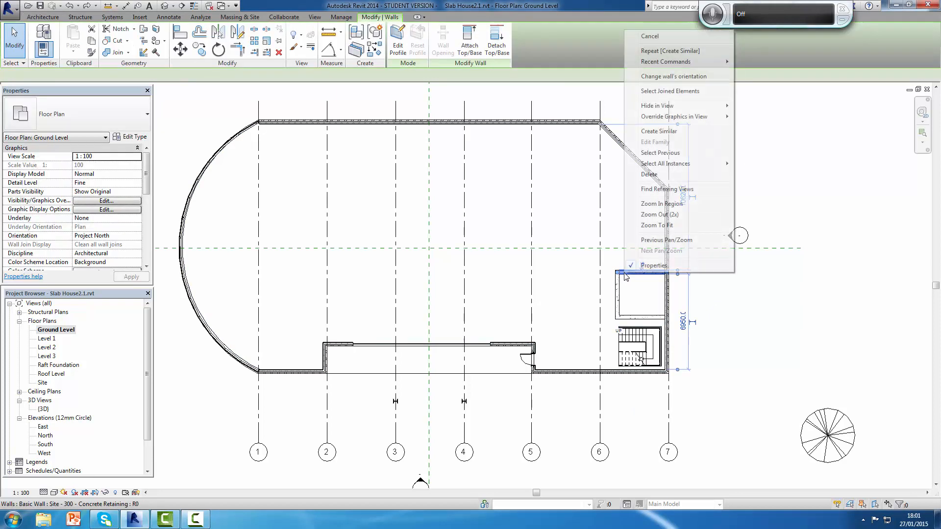
click(659, 131)
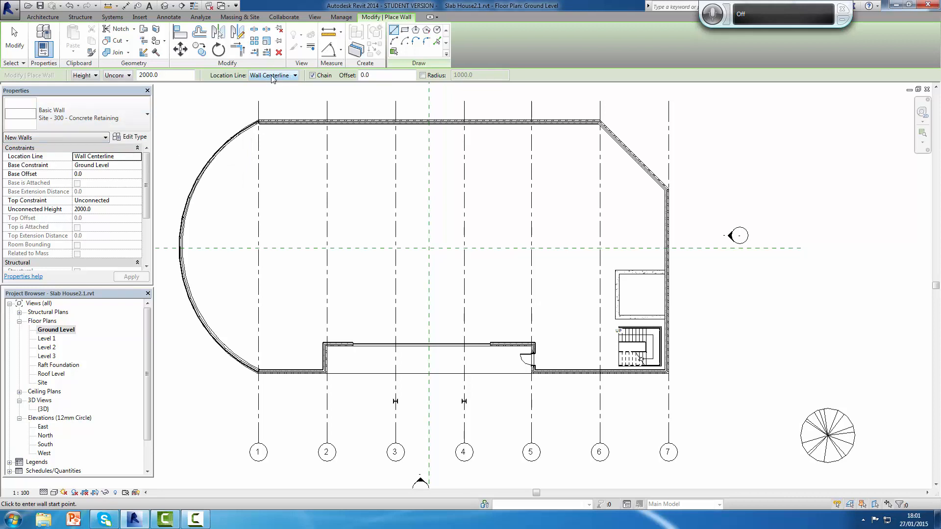
click(296, 76)
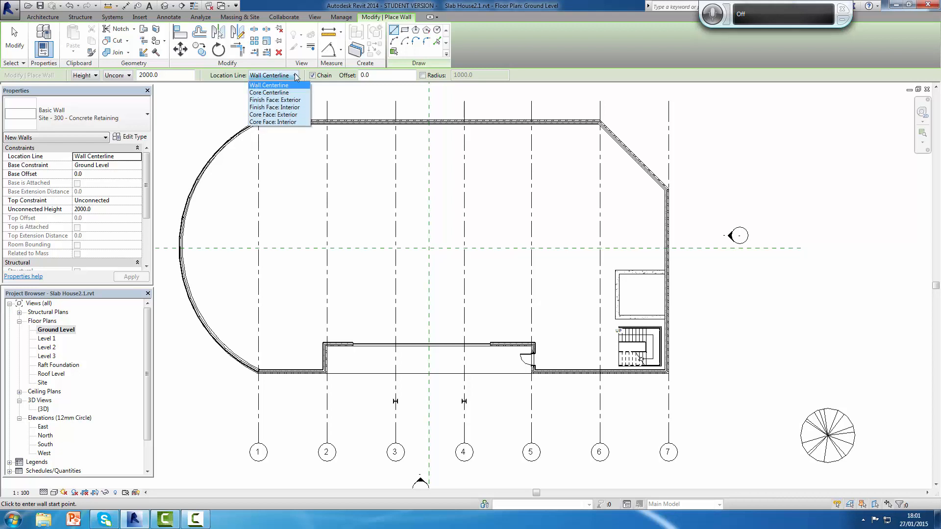
click(283, 101)
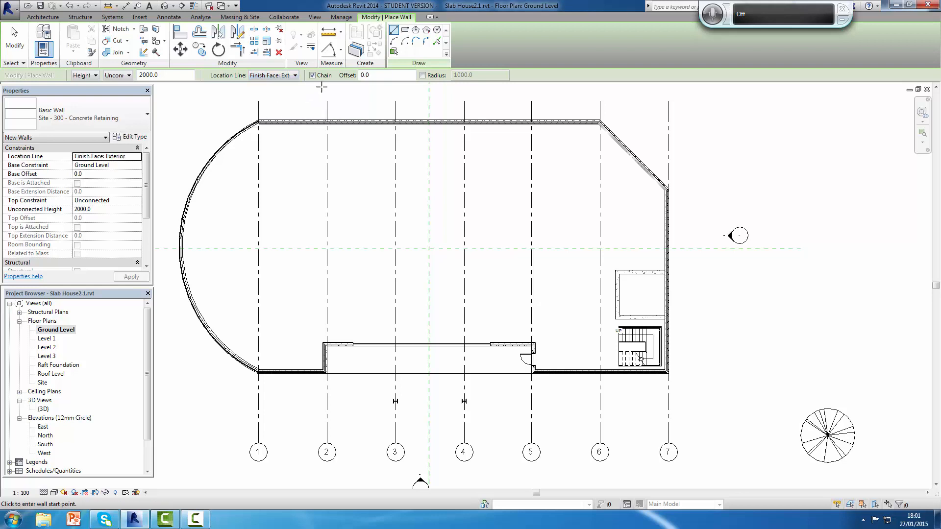
Step: Place a vertical concrete dividing wall inside the enclosure with Pick Lines, offset 3000 mm from the outer face of its left wall
drag(360, 82, 332, 88)
text(300)
click(437, 42)
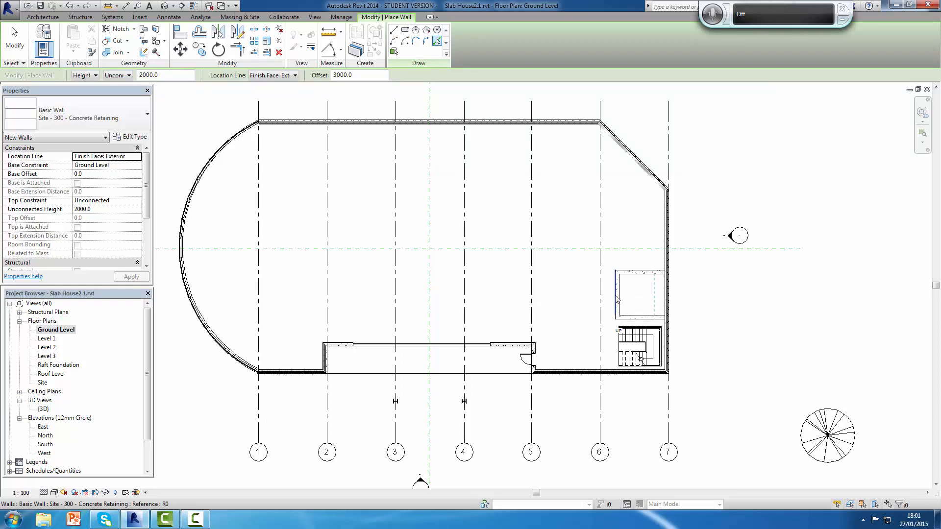
scroll(616, 298, up, 3)
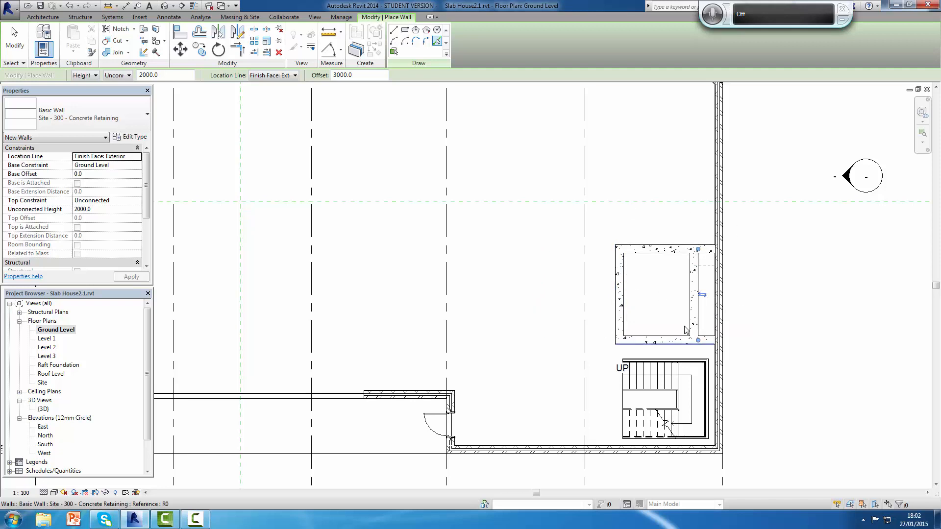
click(693, 260)
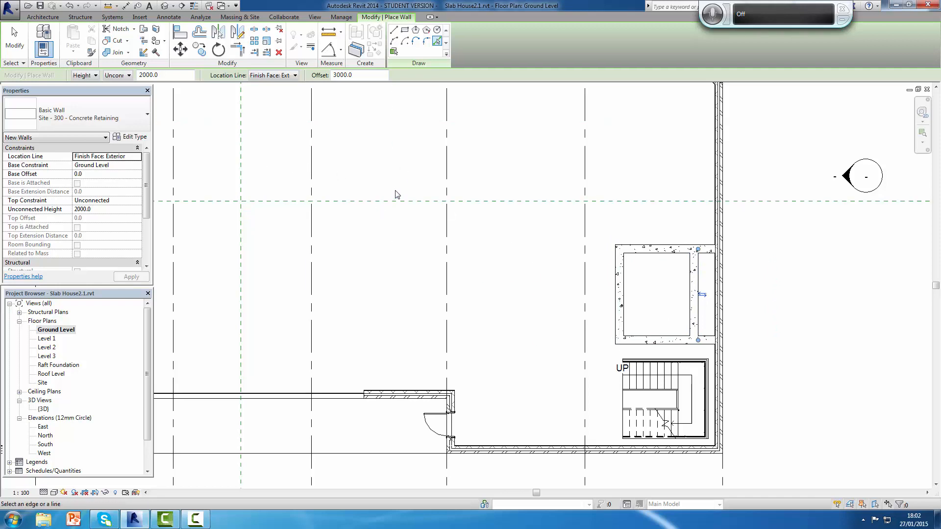
key(Escape)
key(Escape)
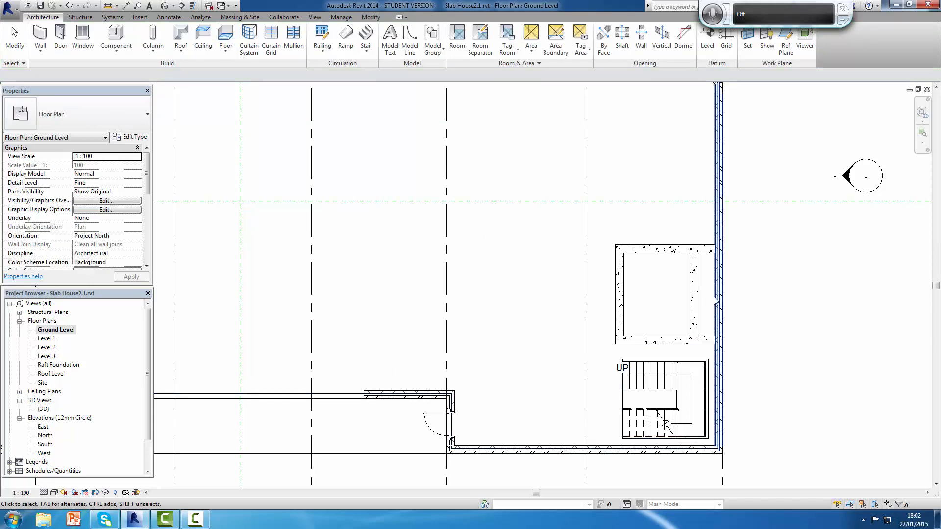
scroll(684, 313, down, 1)
scroll(684, 313, down, 1)
scroll(685, 312, up, 2)
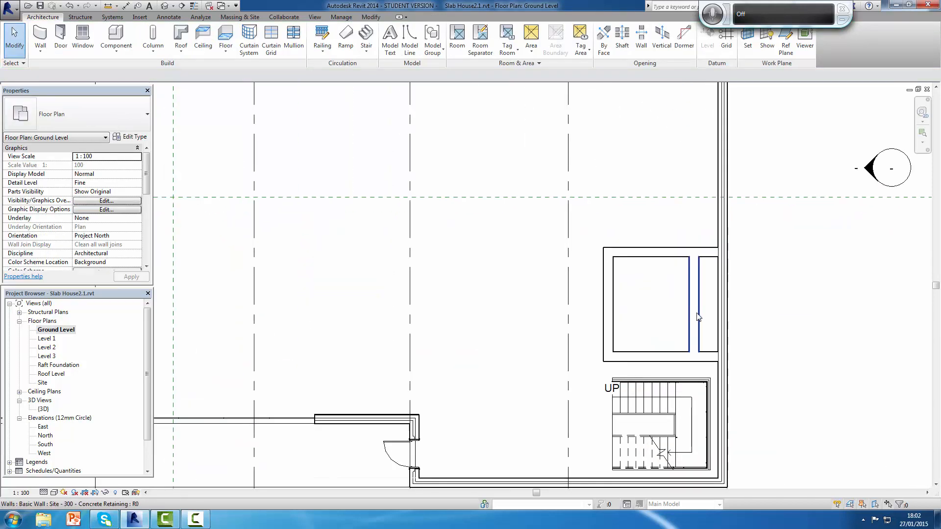
middle_drag(685, 313, 650, 243)
scroll(652, 240, up, 2)
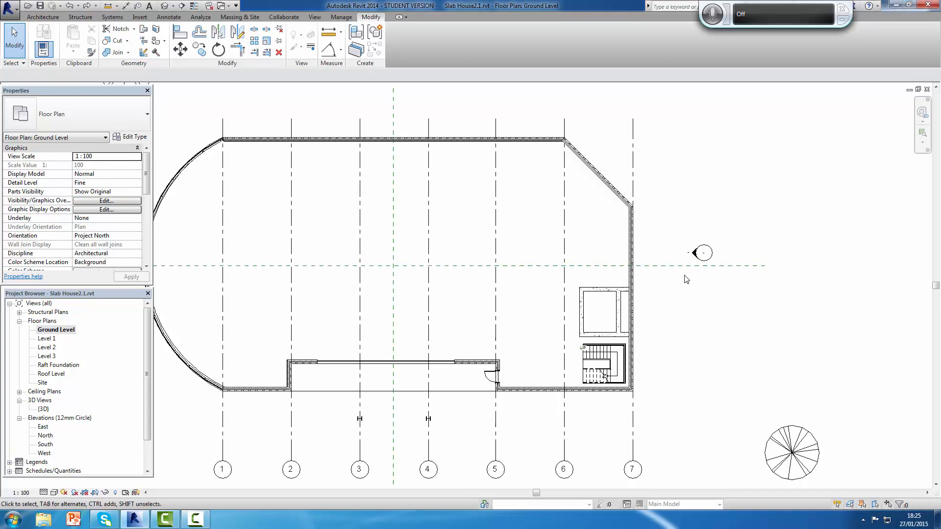
click(744, 265)
click(757, 327)
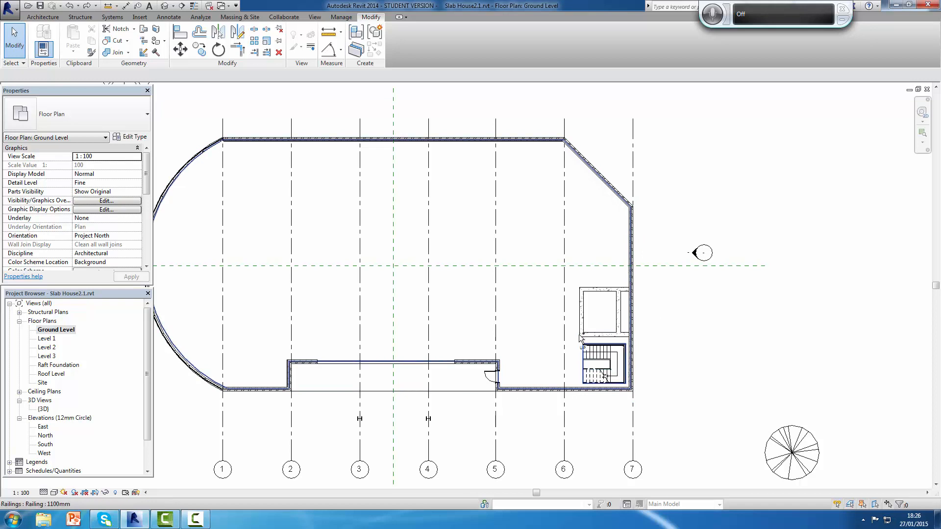
Step: Mirror the four concrete enclosure walls above the stair about the horizontal centre reference plane, keeping the originals
click(610, 290)
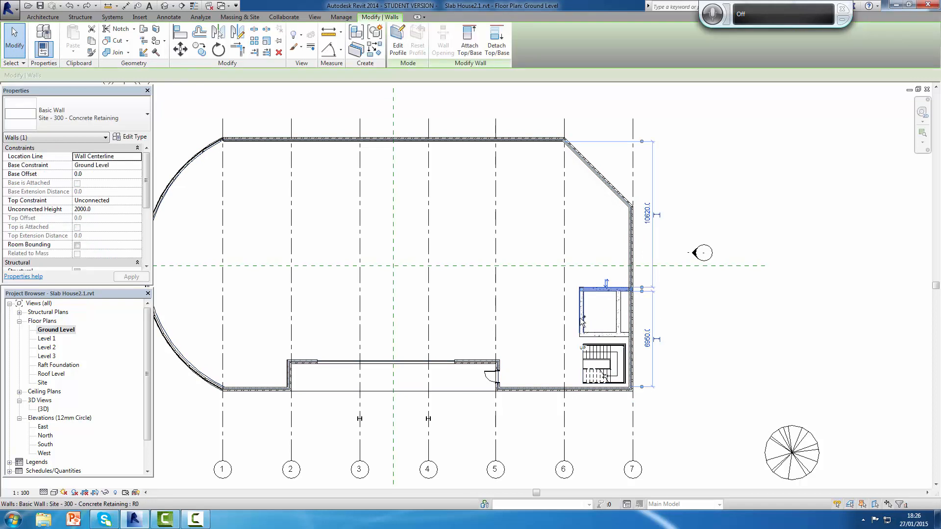
ctrl+click(607, 336)
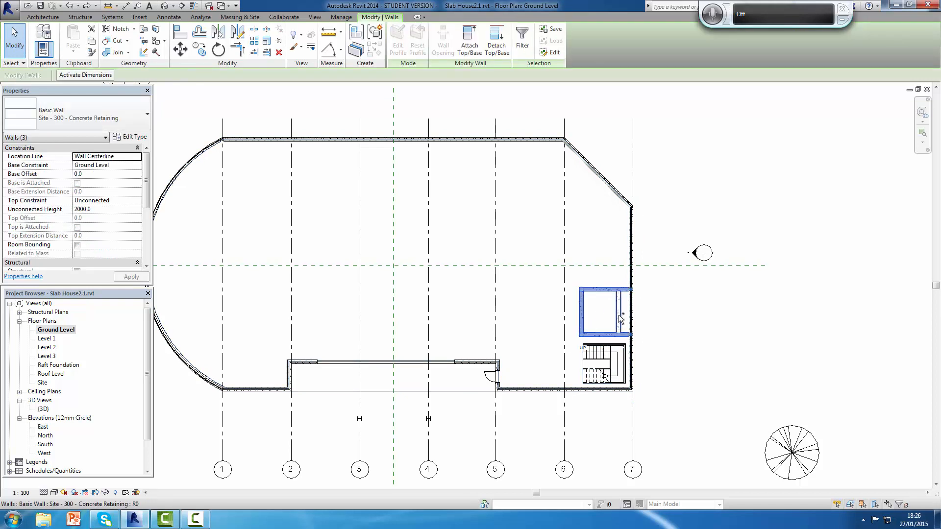
ctrl+click(619, 319)
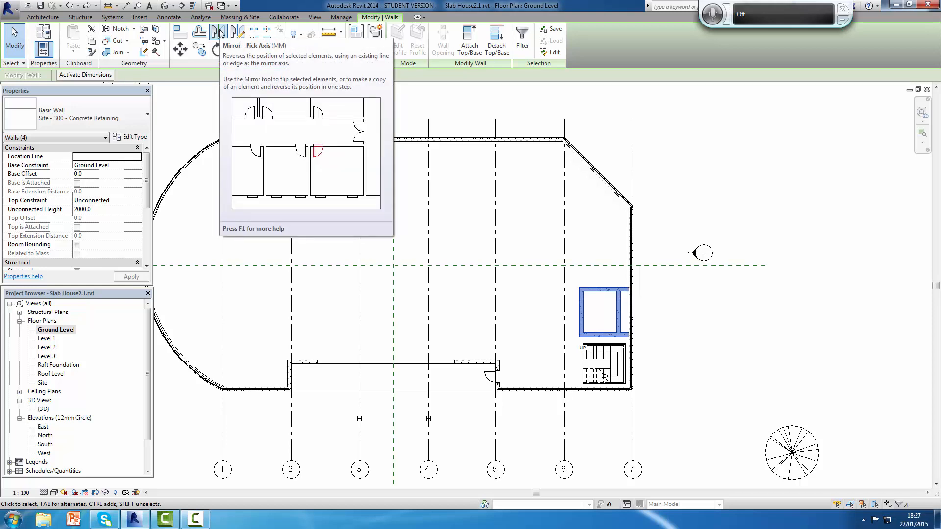
click(220, 34)
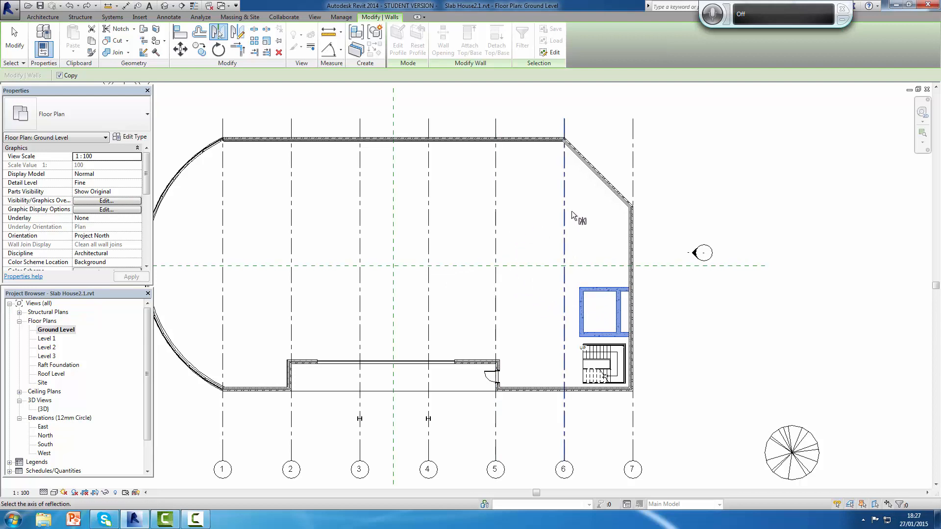
click(533, 267)
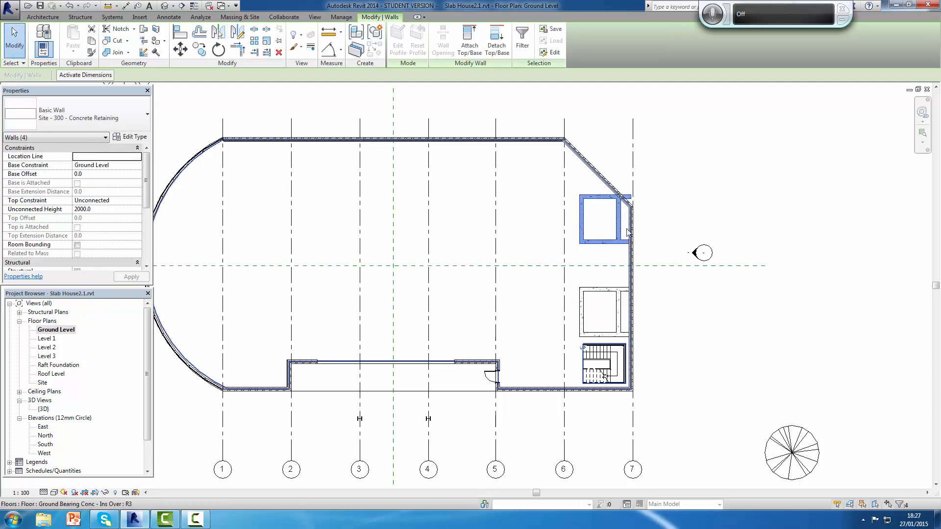
Step: Shorten the mirrored enclosure's upper concrete wall so its right end stops at the angled exterior wall instead of projecting through it
scroll(629, 233, up, 2)
middle_drag(616, 206, 616, 293)
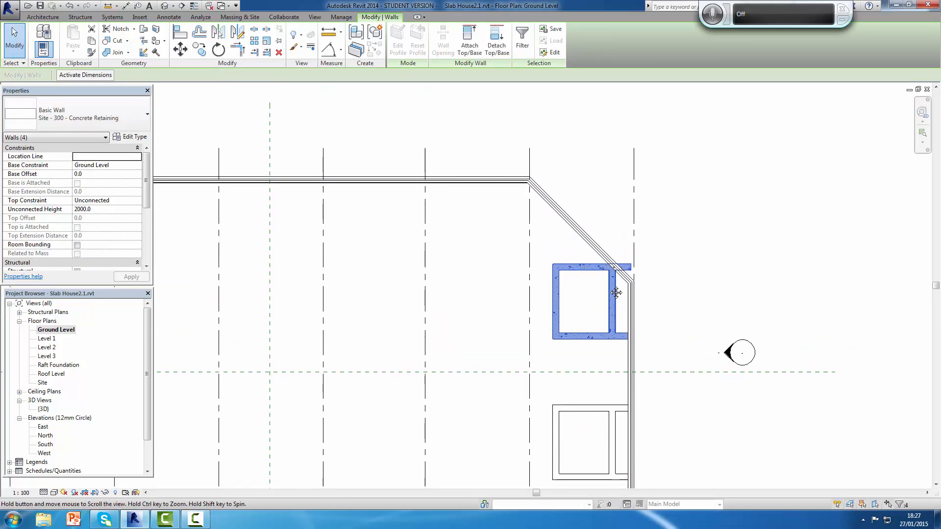
scroll(613, 280, up, 3)
scroll(599, 385, down, 2)
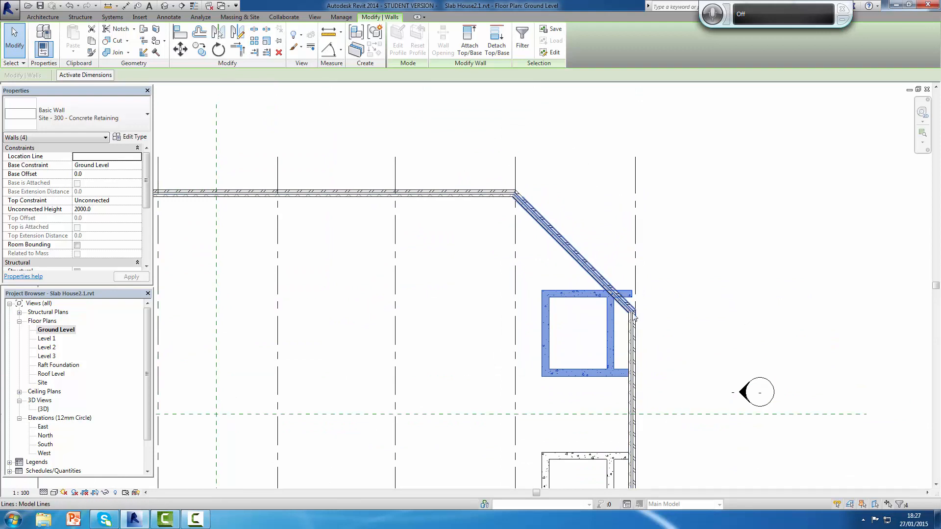
scroll(632, 301, down, 2)
scroll(627, 305, up, 4)
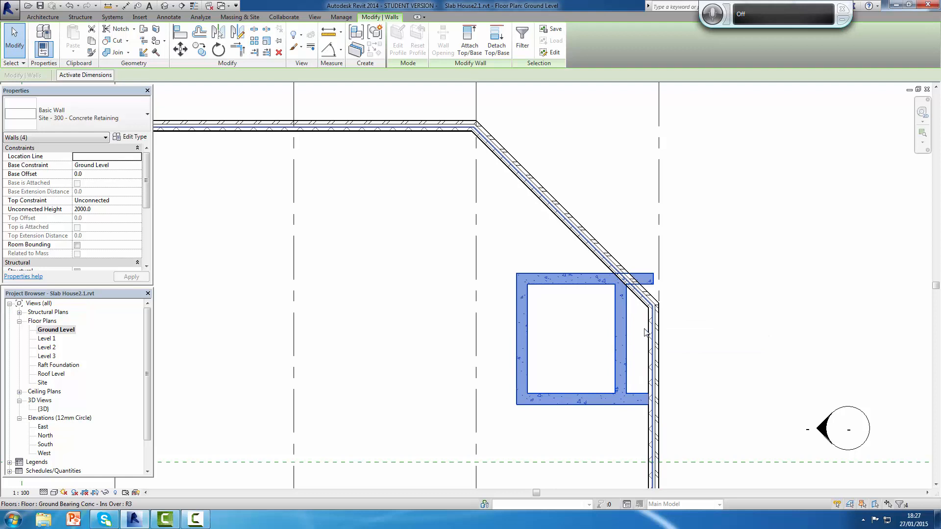
scroll(589, 274, up, 3)
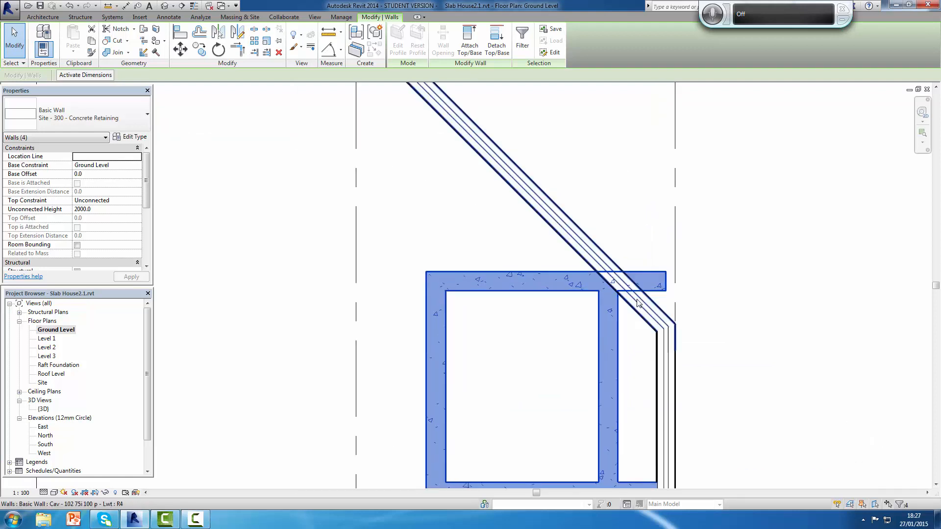
scroll(593, 285, down, 2)
scroll(656, 289, down, 1)
click(670, 283)
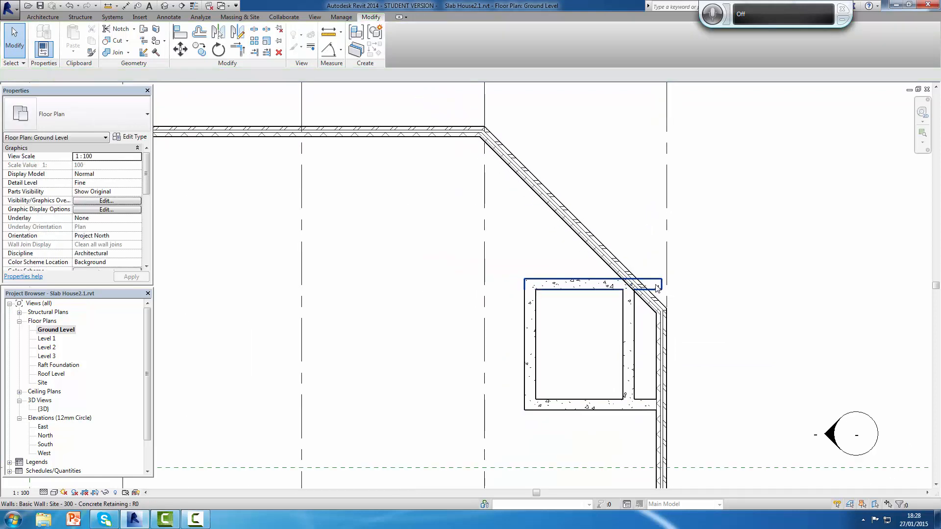
click(660, 287)
click(677, 301)
double_click(656, 289)
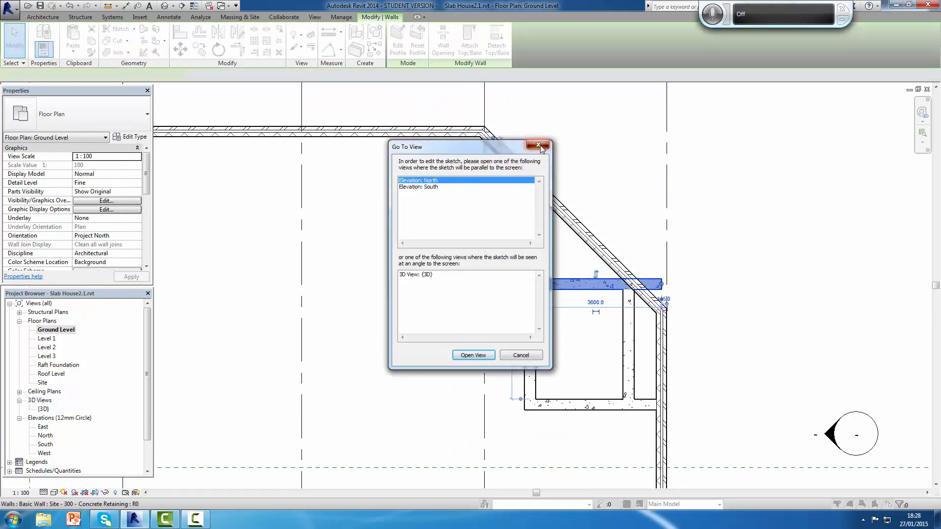
click(539, 145)
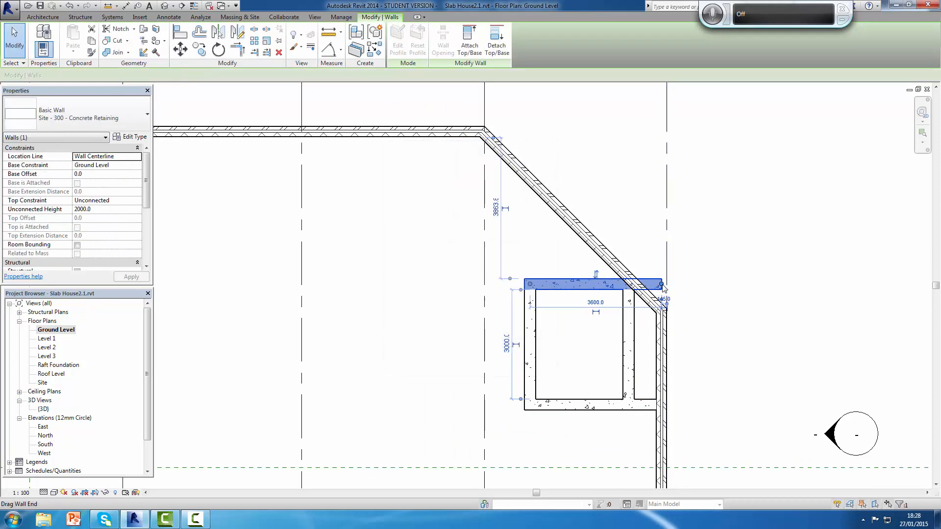
drag(663, 288, 635, 286)
click(704, 275)
scroll(704, 274, down, 3)
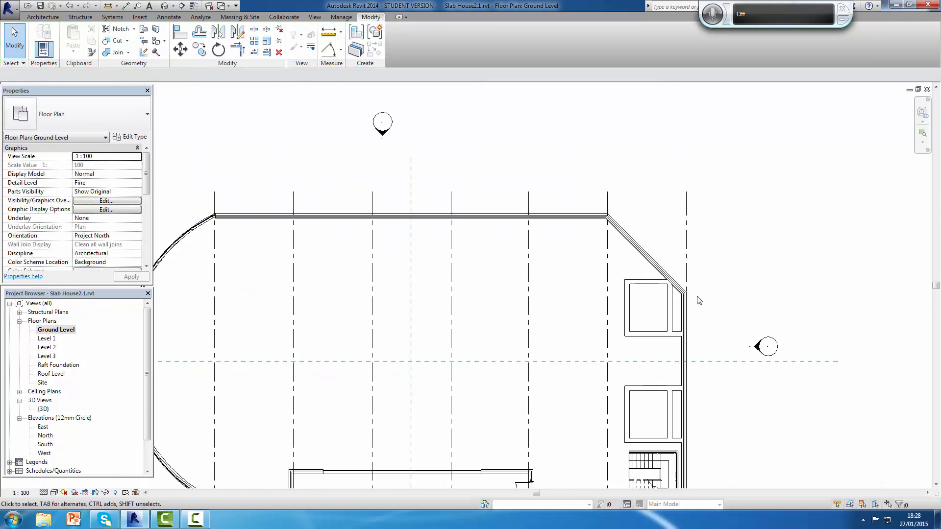
scroll(711, 337, down, 2)
middle_drag(693, 298, 709, 282)
scroll(709, 281, up, 1)
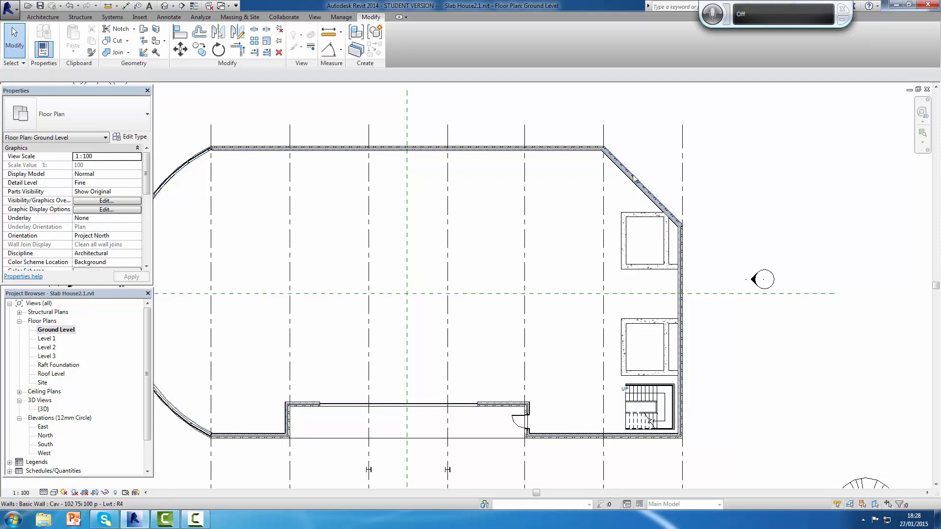
scroll(657, 266, down, 2)
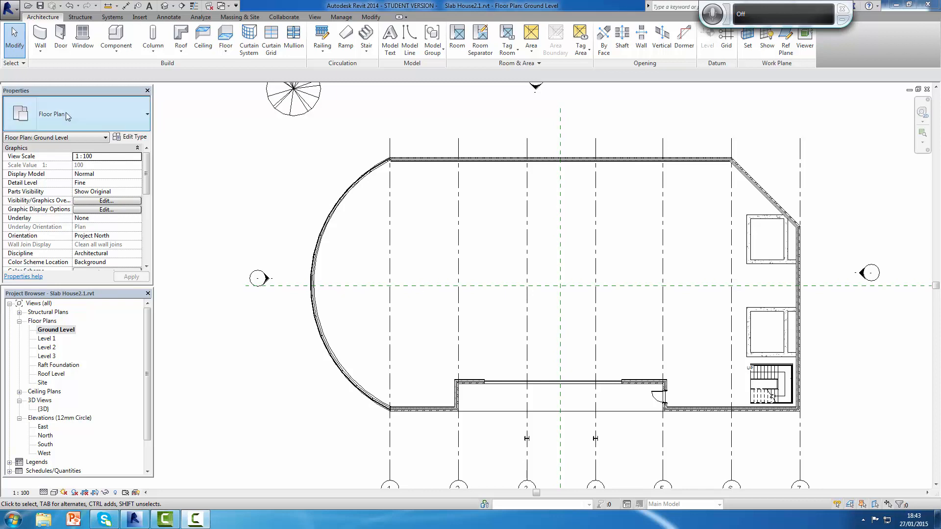
Step: Start an architectural wall with the basic wall type Partn - 130 - 2Hr
click(43, 37)
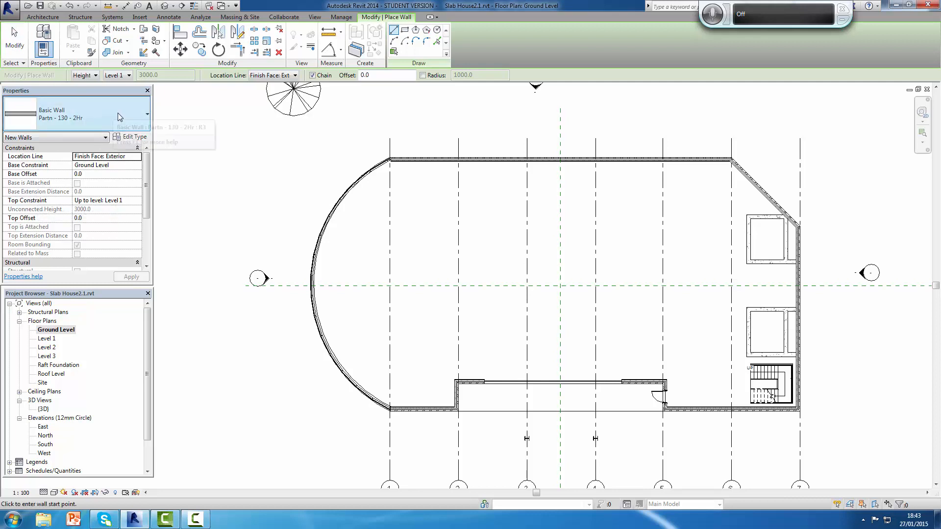
click(106, 125)
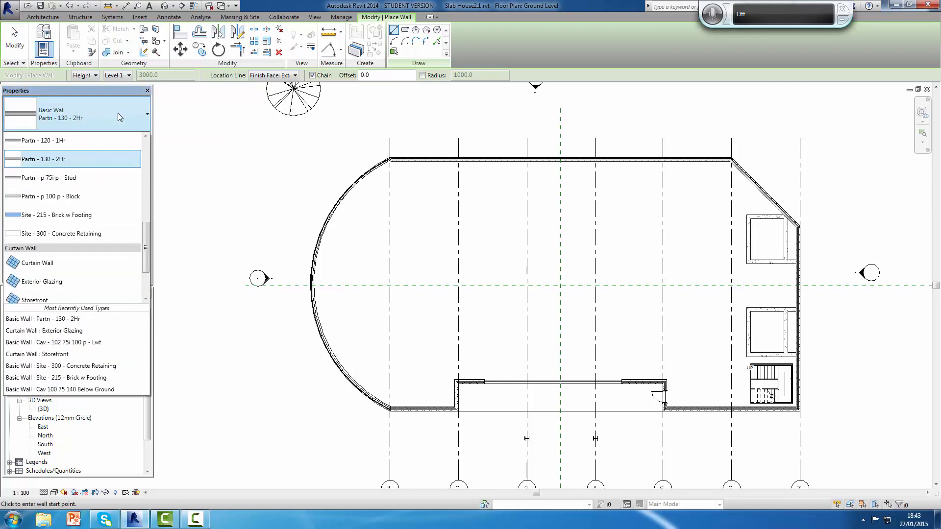
click(75, 160)
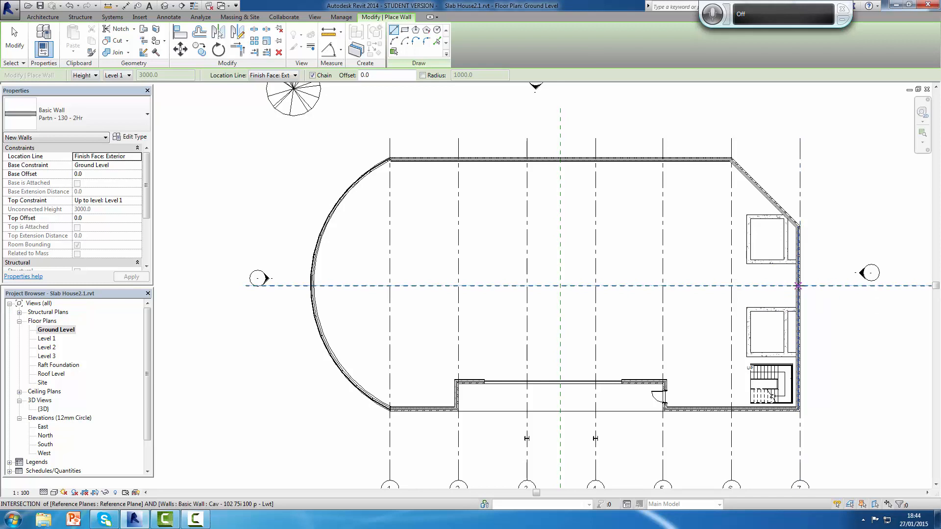
scroll(798, 286, up, 3)
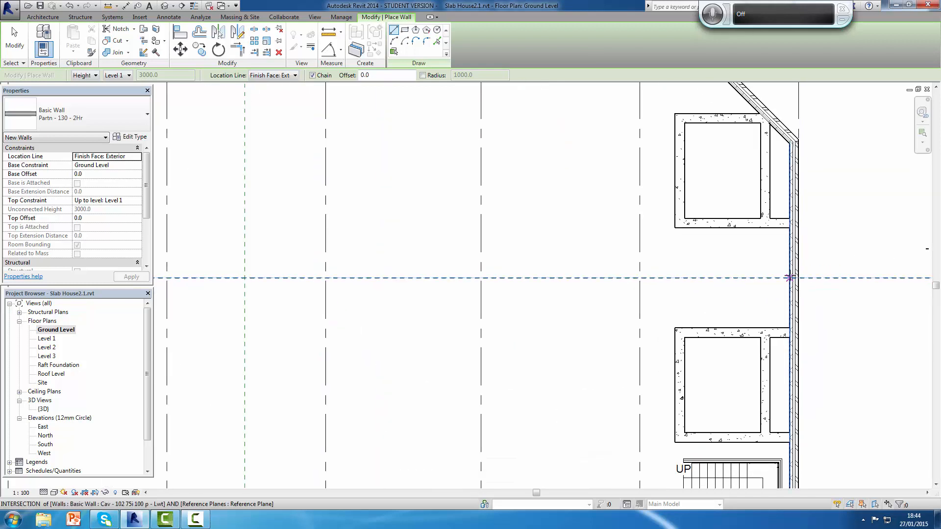
scroll(795, 278, down, 2)
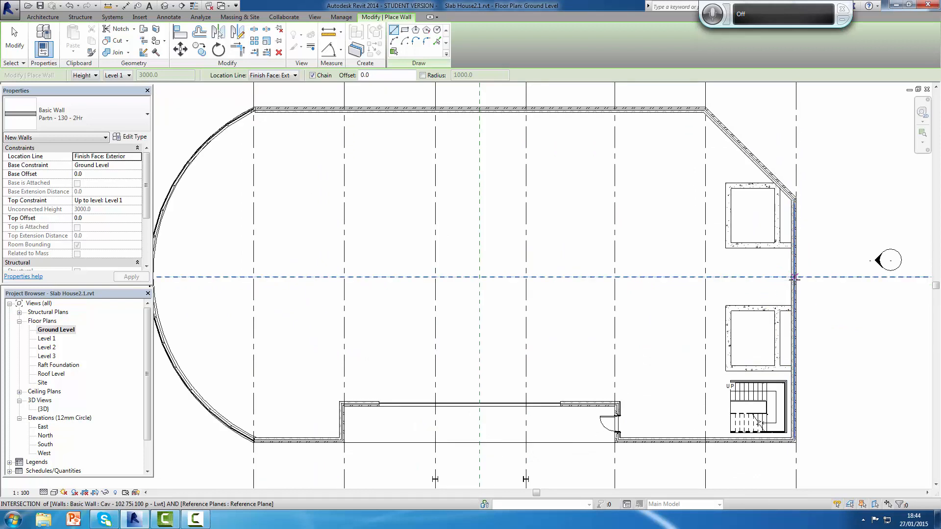
click(794, 278)
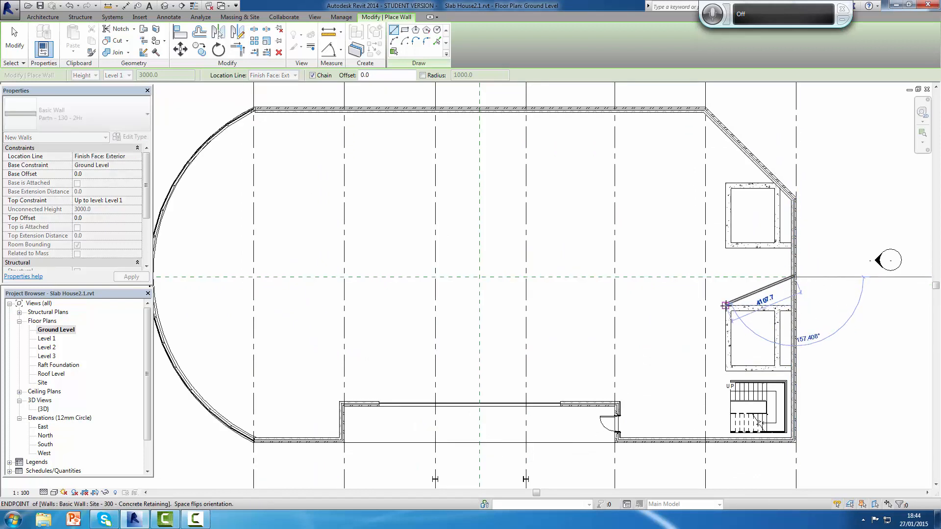
key(Escape)
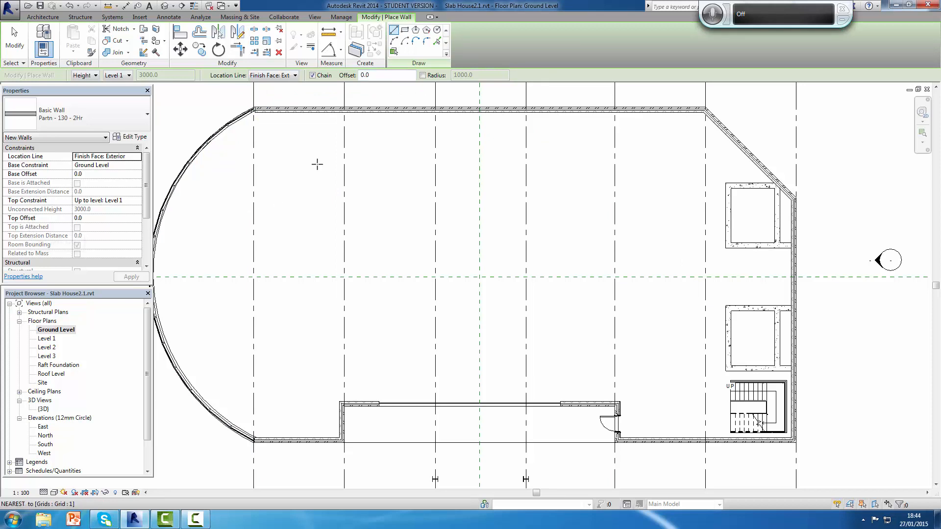
Step: Draw partition walls offset 1200 mm on both sides of the horizontal reference plane, spanning from the right exterior wall to the curved wall
click(377, 75)
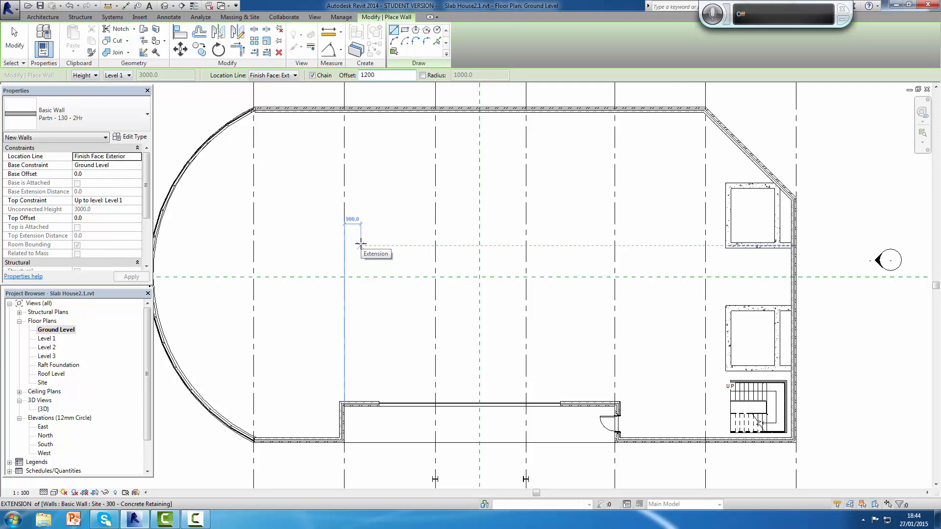
key(Return)
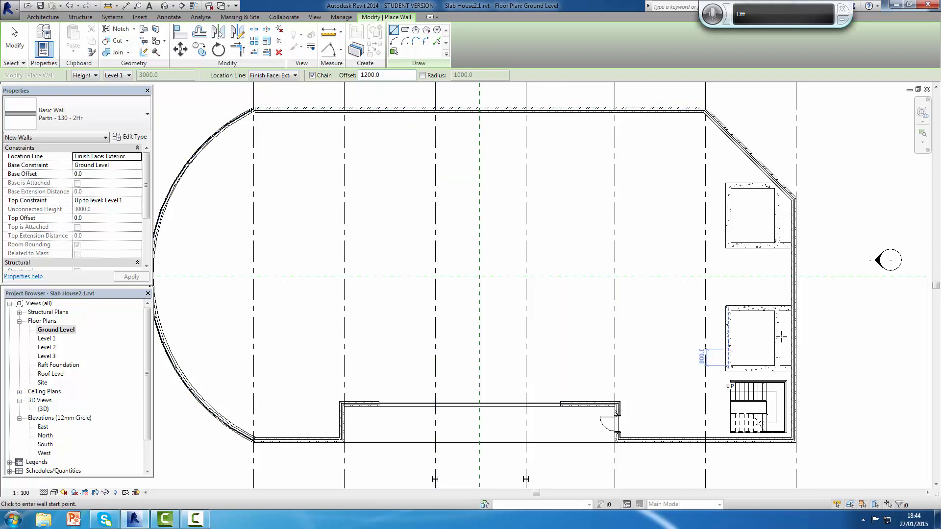
click(795, 278)
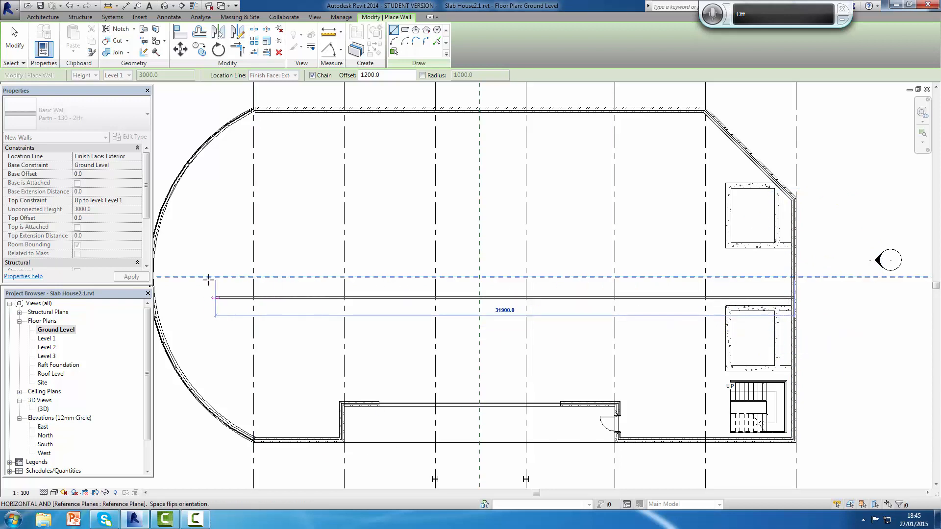
scroll(326, 274, down, 3)
middle_drag(326, 274, 517, 275)
scroll(512, 275, up, 1)
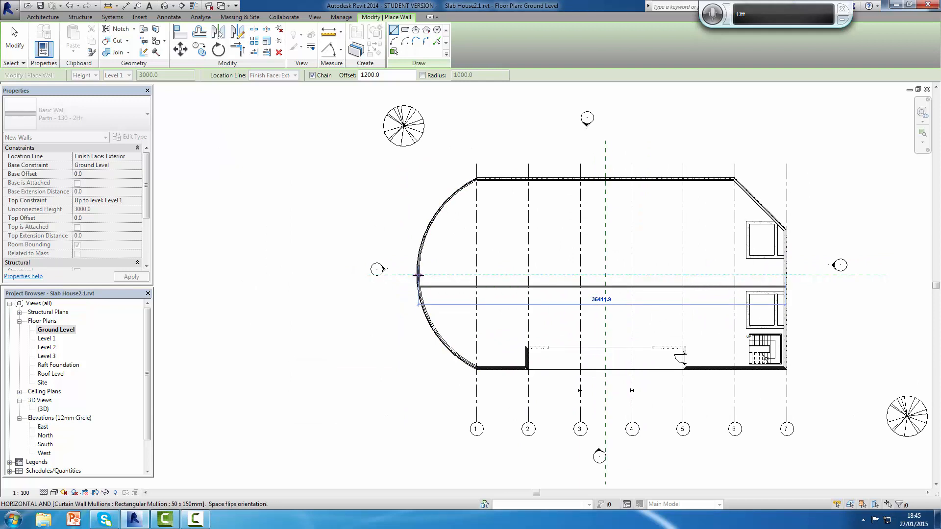
click(418, 276)
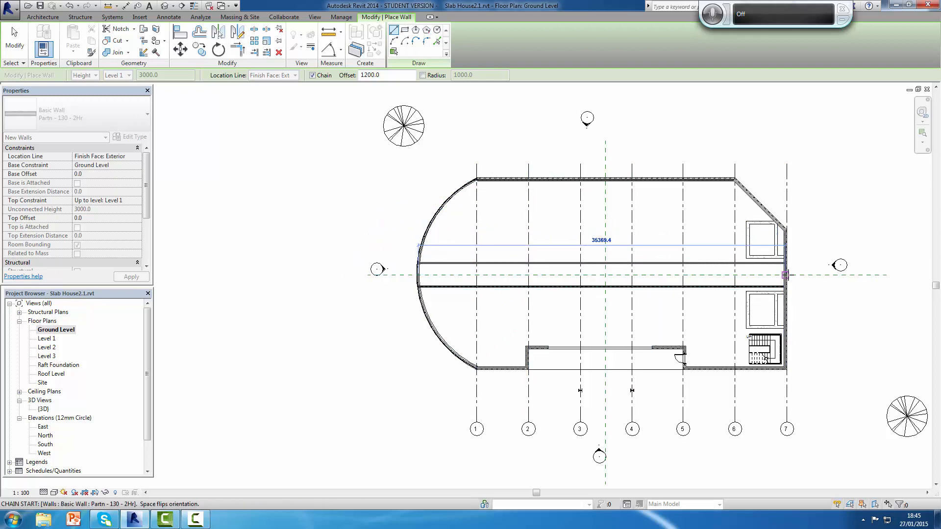
click(785, 275)
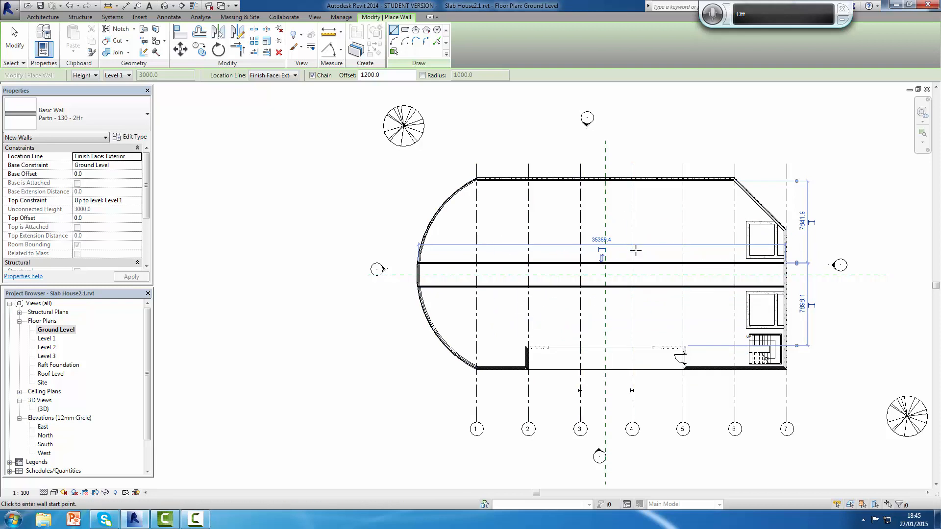
Step: Draw two vertical partition walls offset 1200 mm either side of the vertical reference plane, between the upper exterior wall and the upper corridor wall
scroll(609, 231, up, 3)
scroll(610, 234, down, 1)
scroll(610, 234, down, 1)
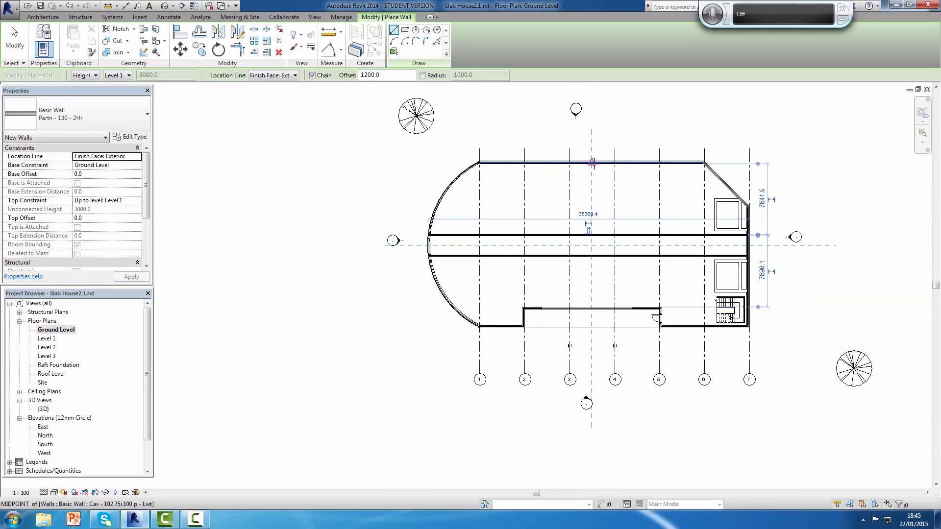
scroll(592, 162, up, 3)
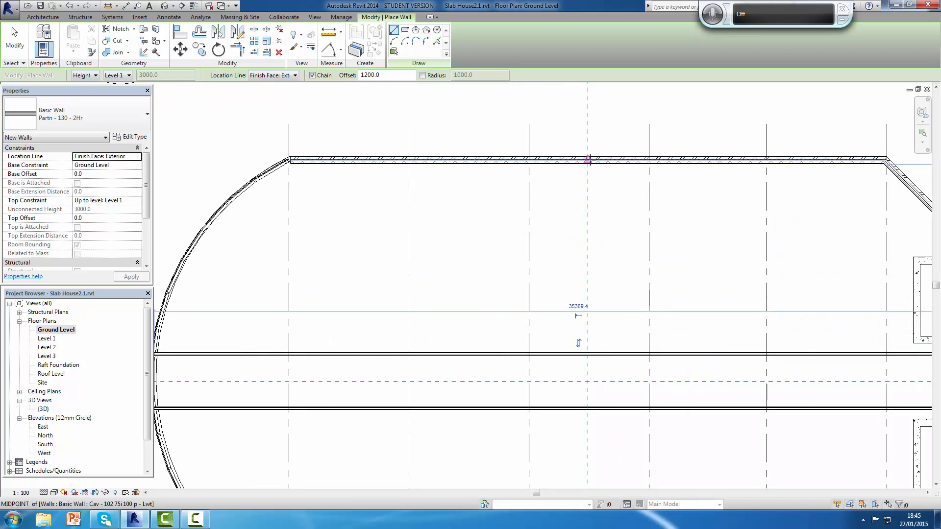
click(588, 160)
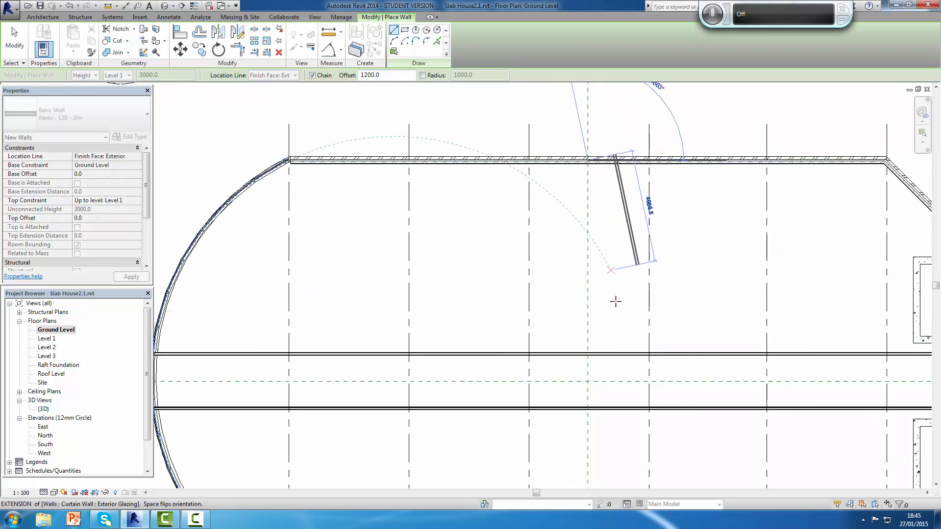
click(588, 354)
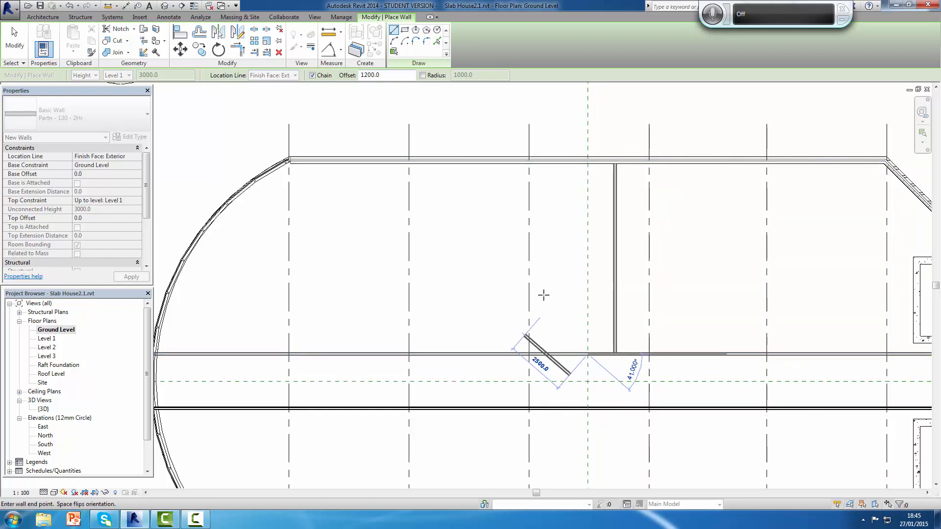
click(588, 160)
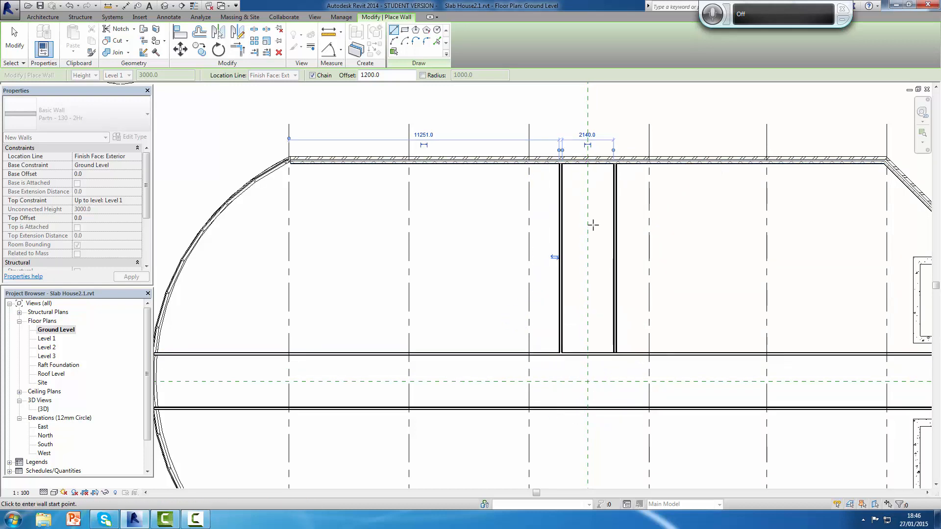
scroll(630, 275, down, 4)
key(Escape)
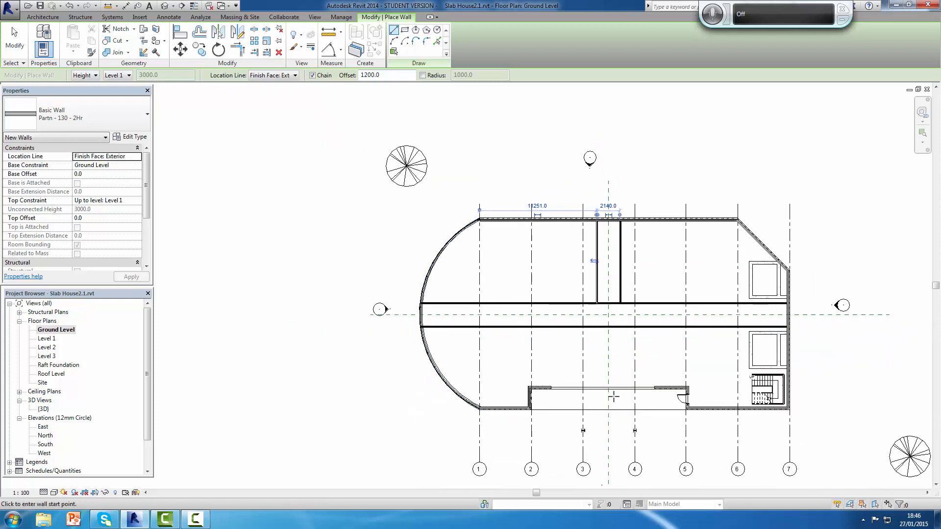
scroll(609, 391, up, 3)
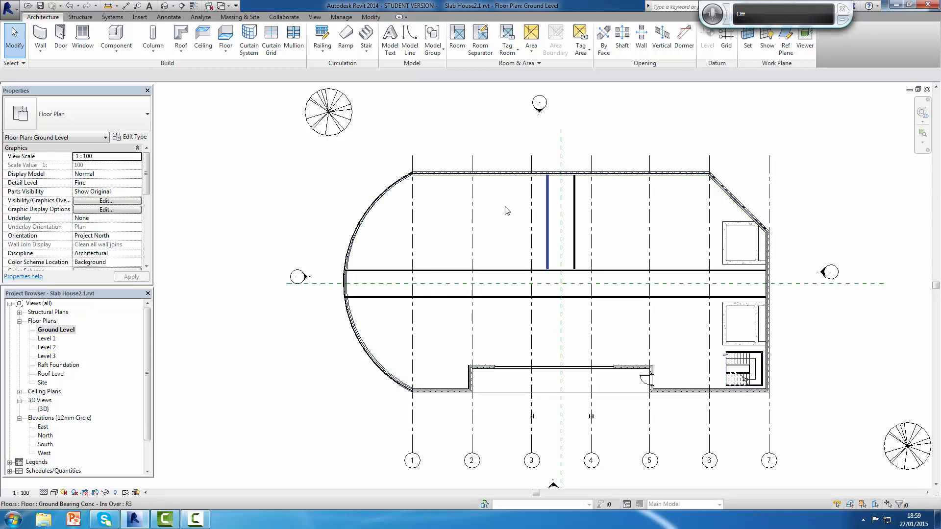
Step: Create two vertical reference planes offset 10000 mm on either side of the existing central vertical reference plane
click(786, 39)
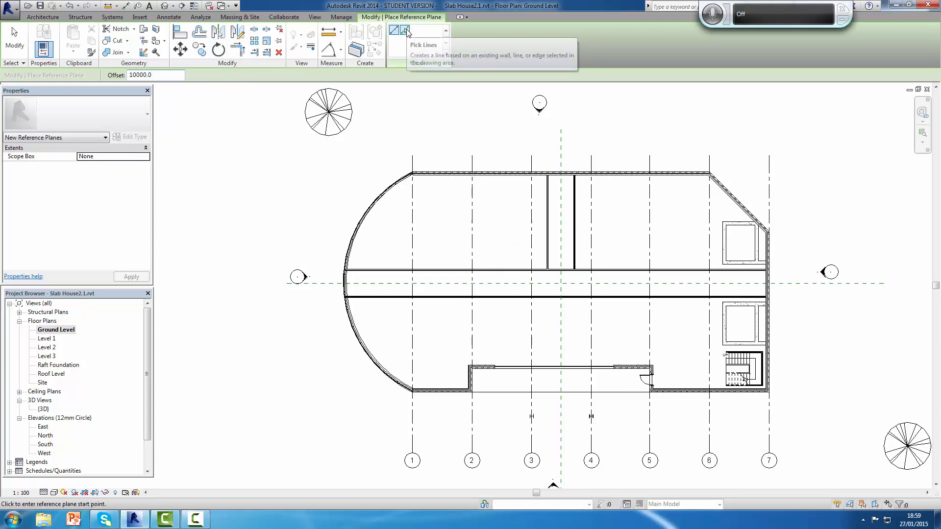
click(406, 31)
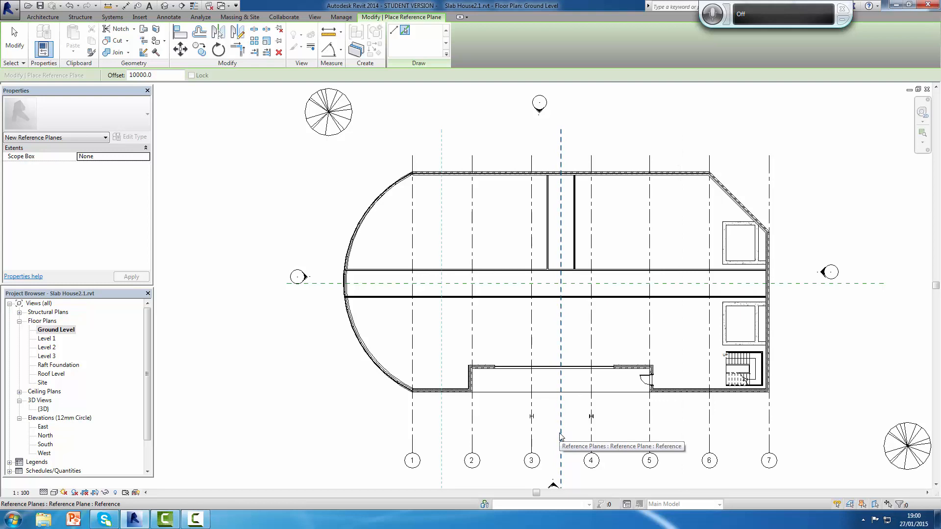
click(560, 434)
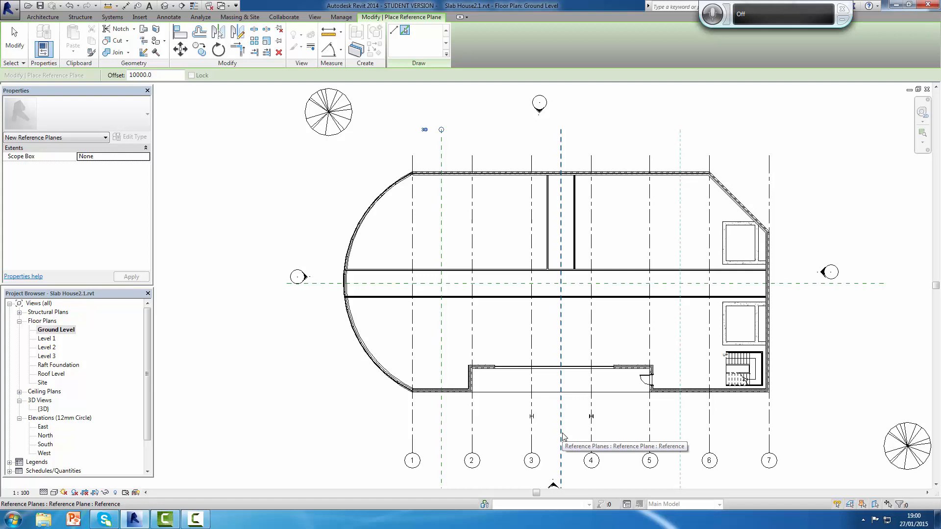
click(579, 436)
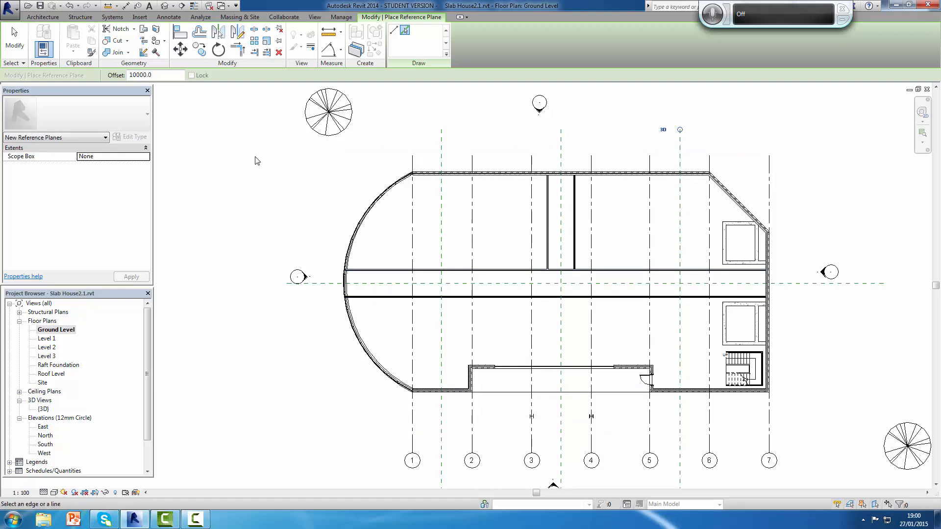
key(Escape)
key(Escape)
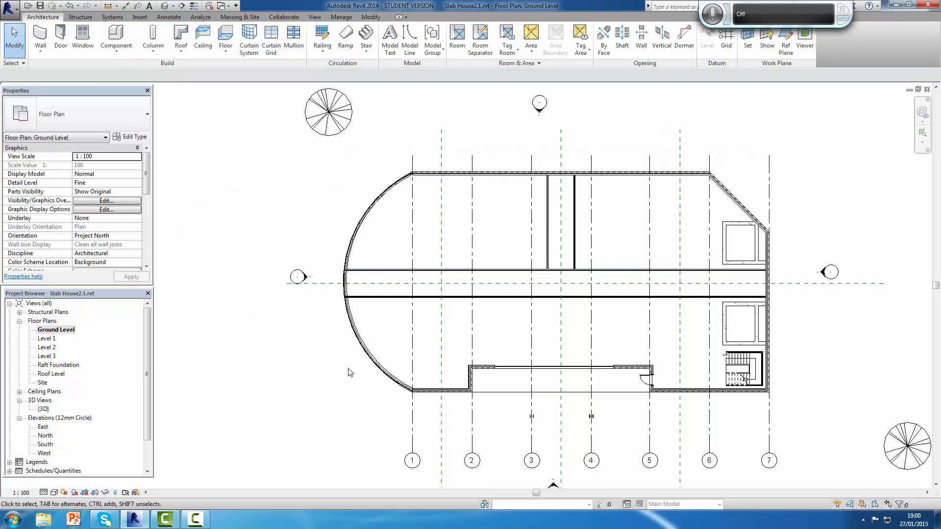
Step: Draw matching Partn - 130 - 2Hr walls offset 1200 mm either side of the left vertical reference plane, between the lower exterior wall and lower corridor wall
scroll(512, 349, up, 1)
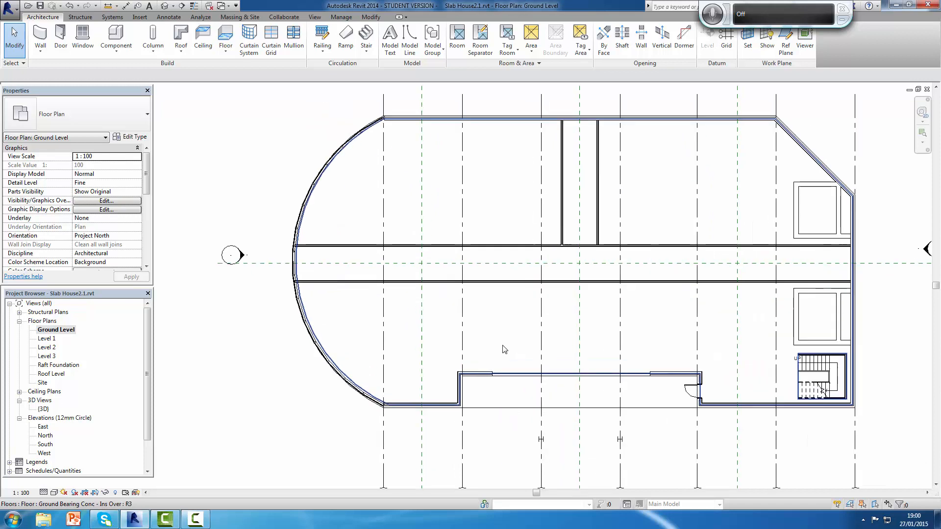
click(557, 218)
right_click(558, 217)
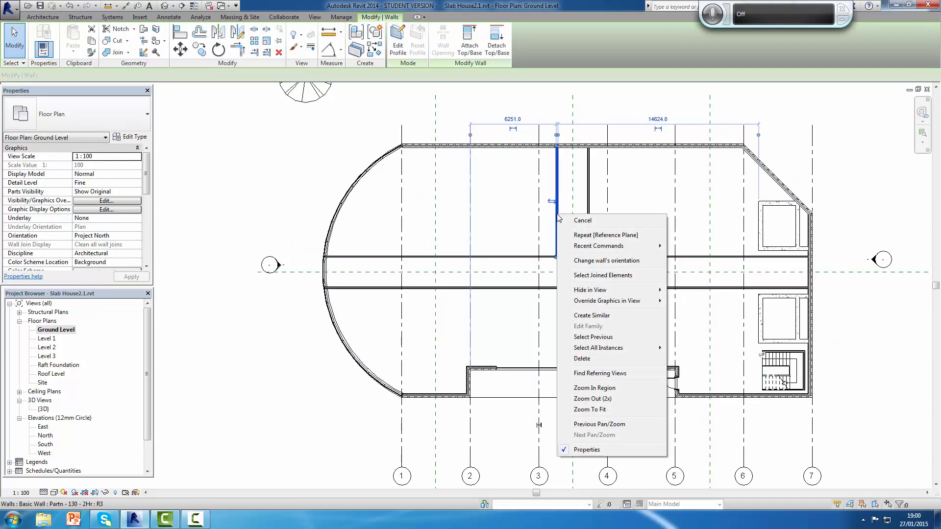
click(590, 317)
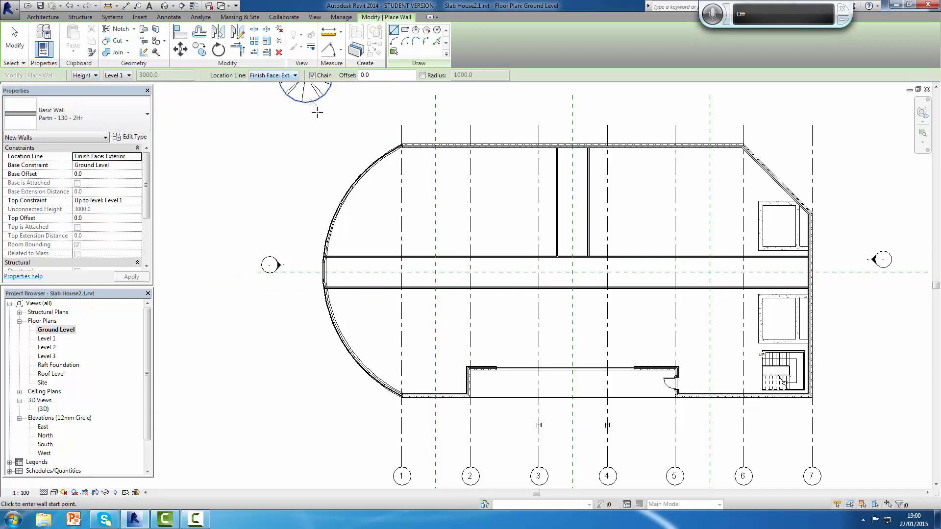
double_click(364, 75)
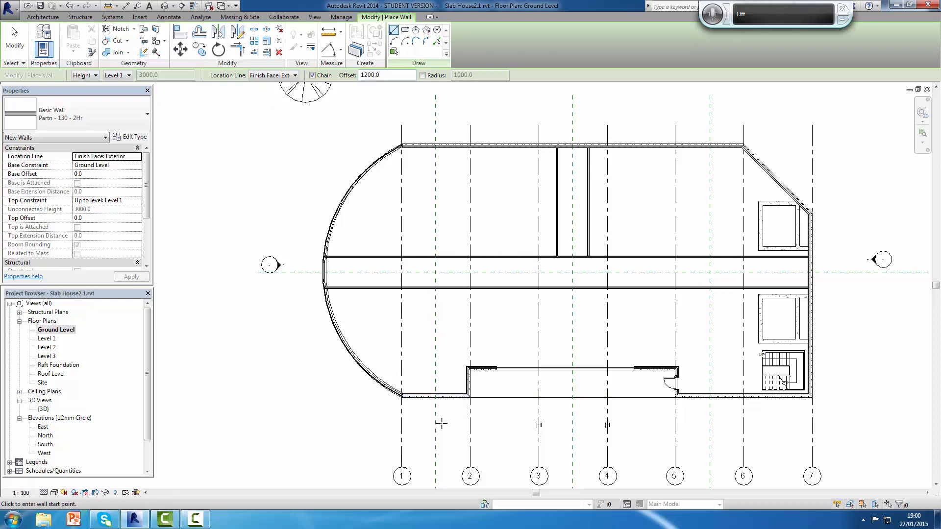
middle_drag(453, 414, 452, 388)
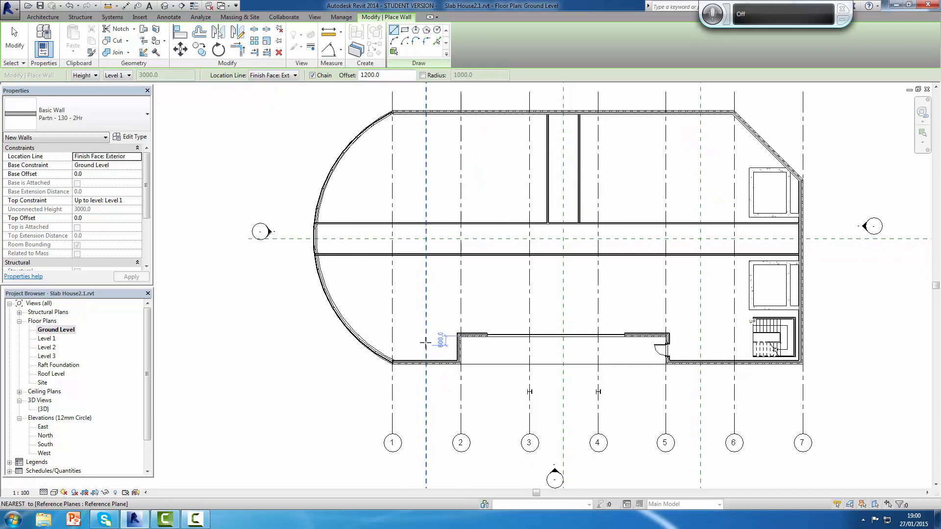
scroll(432, 343, up, 2)
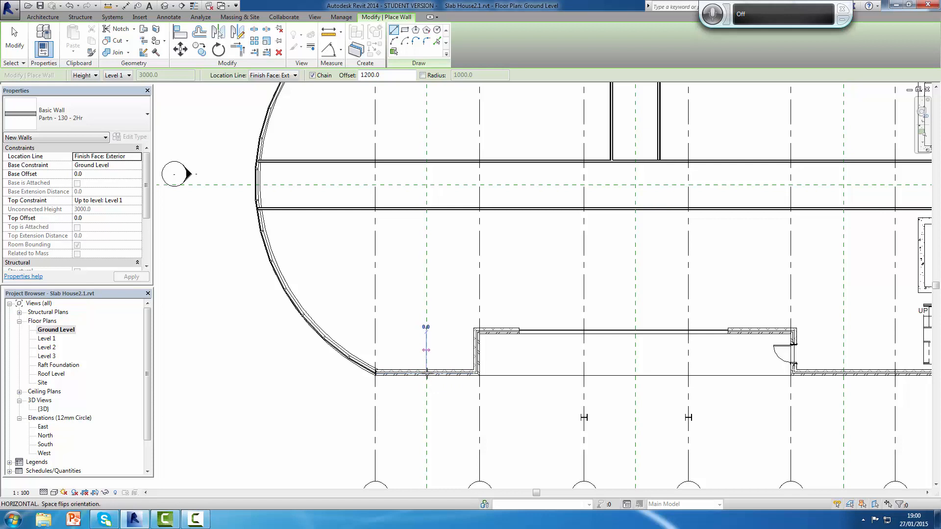
click(427, 374)
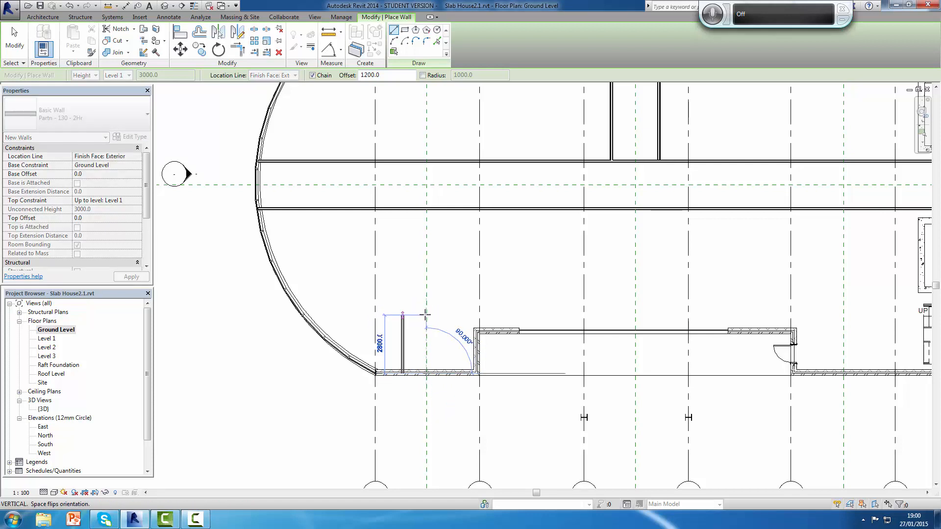
click(426, 208)
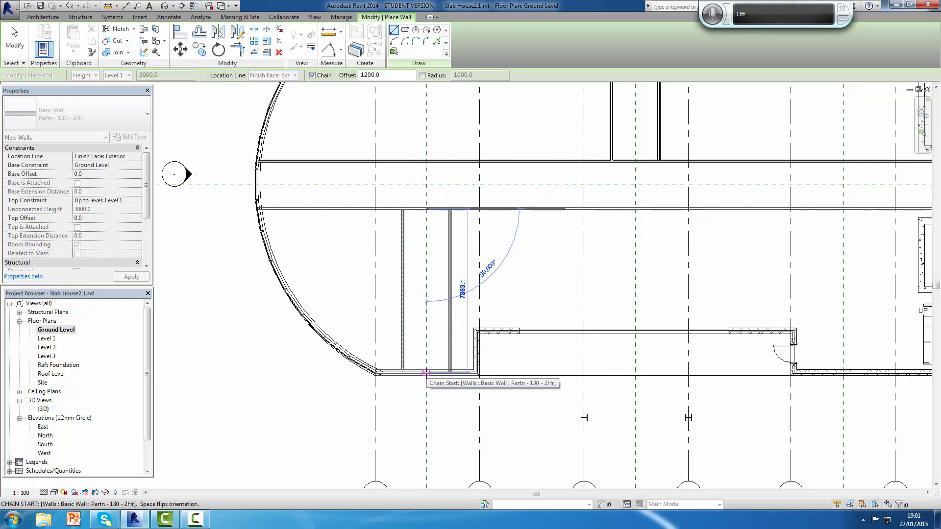
key(Escape)
scroll(537, 249, down, 3)
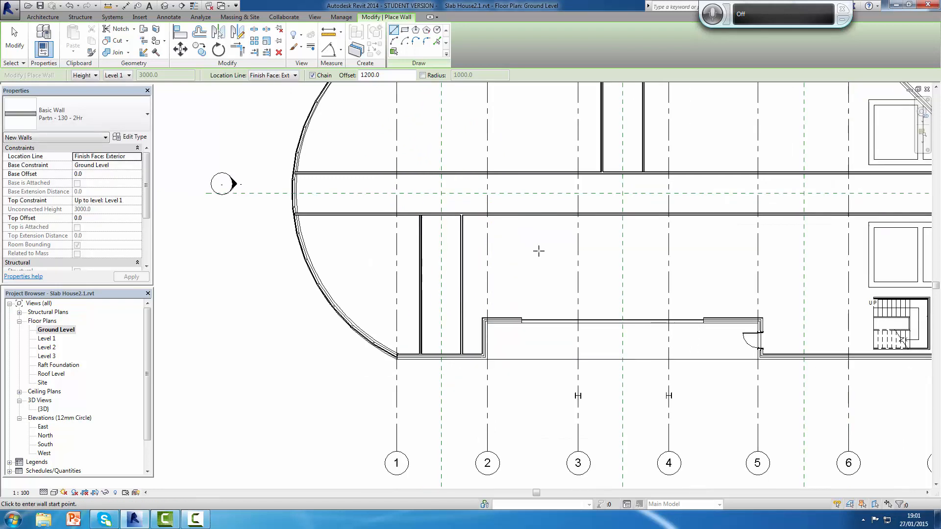
Step: Draw two more partition walls 1200 mm either side of the left vertical reference plane, between the upper corridor wall and upper exterior wall
scroll(539, 251, up, 2)
scroll(550, 256, down, 1)
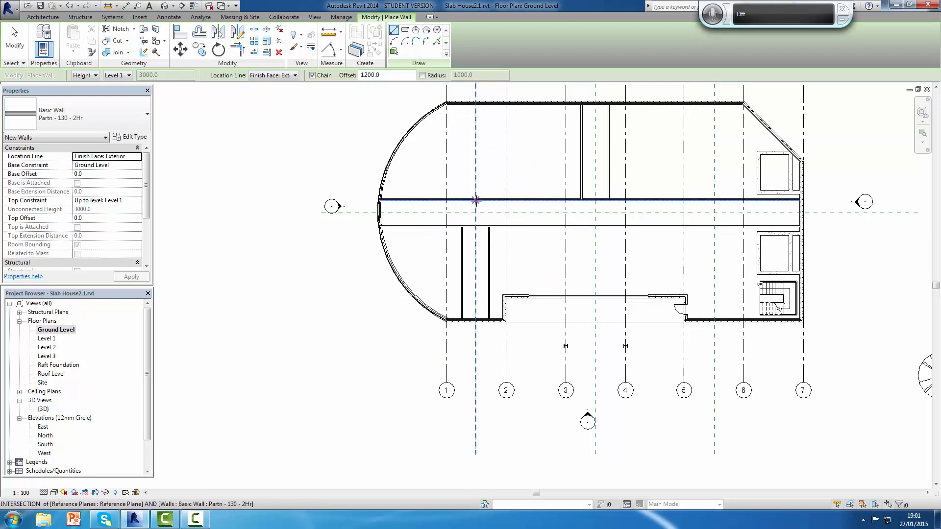
click(476, 200)
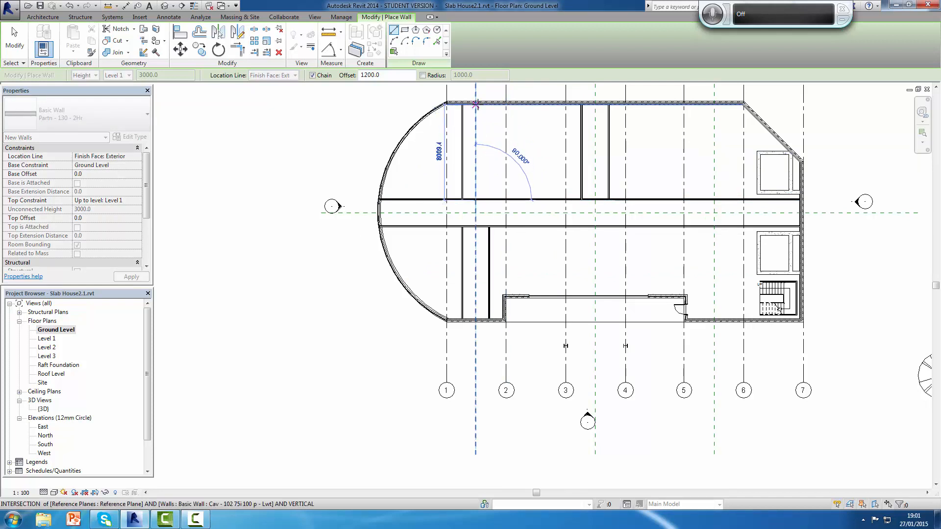
scroll(475, 104, up, 3)
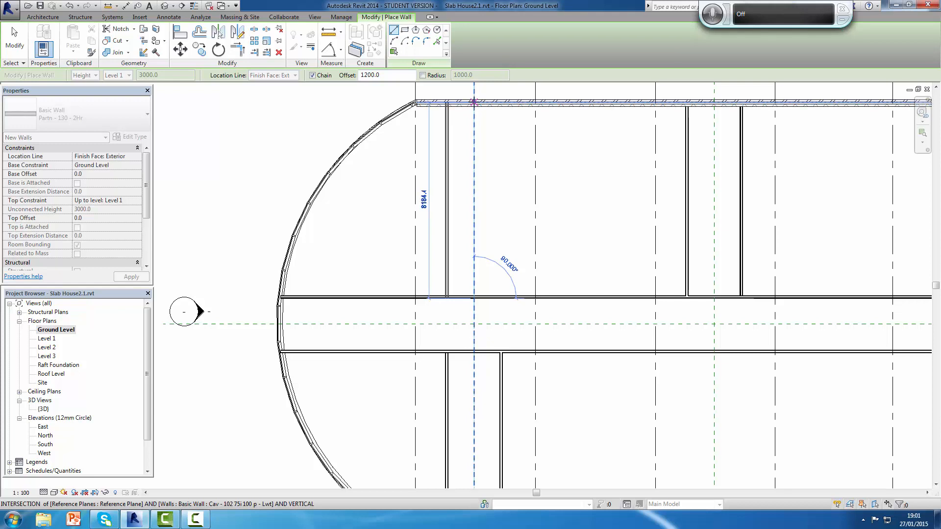
click(474, 102)
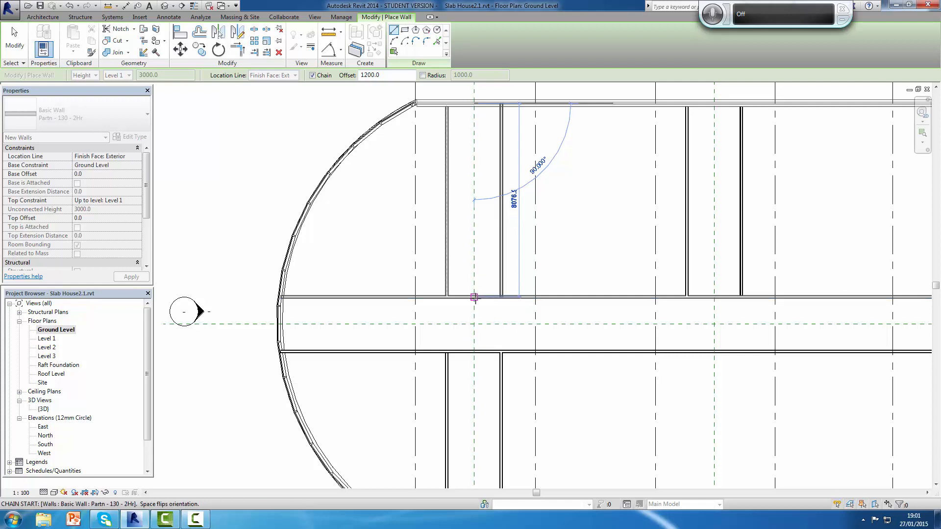
key(Escape)
scroll(615, 193, down, 4)
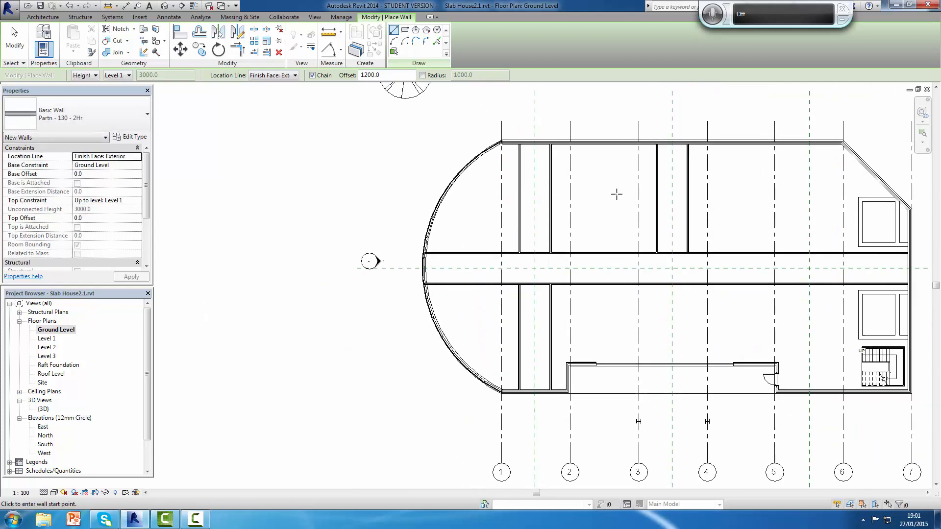
scroll(695, 216, down, 2)
scroll(660, 230, up, 5)
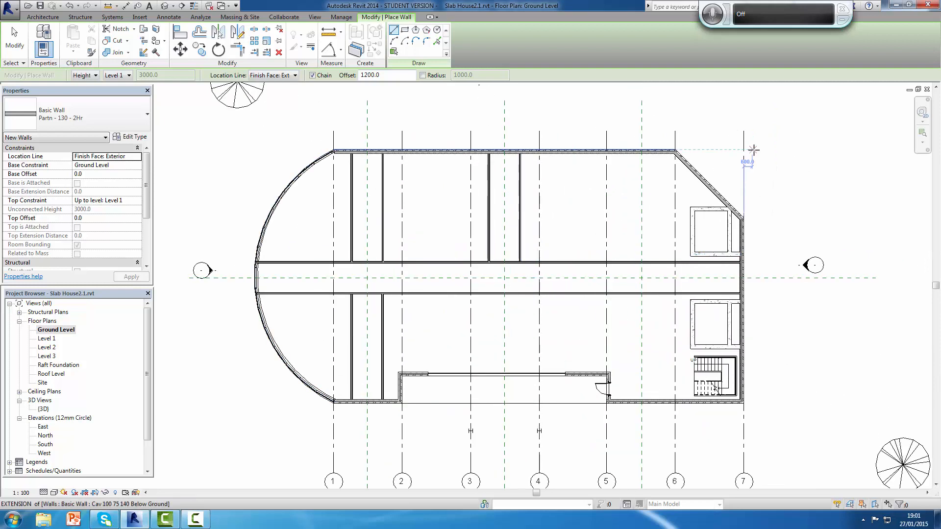
key(Escape)
key(Escape)
Step: Start placing a door in the Ground Level plan with Tag on Placement enabled
scroll(536, 267, down, 2)
scroll(535, 267, up, 3)
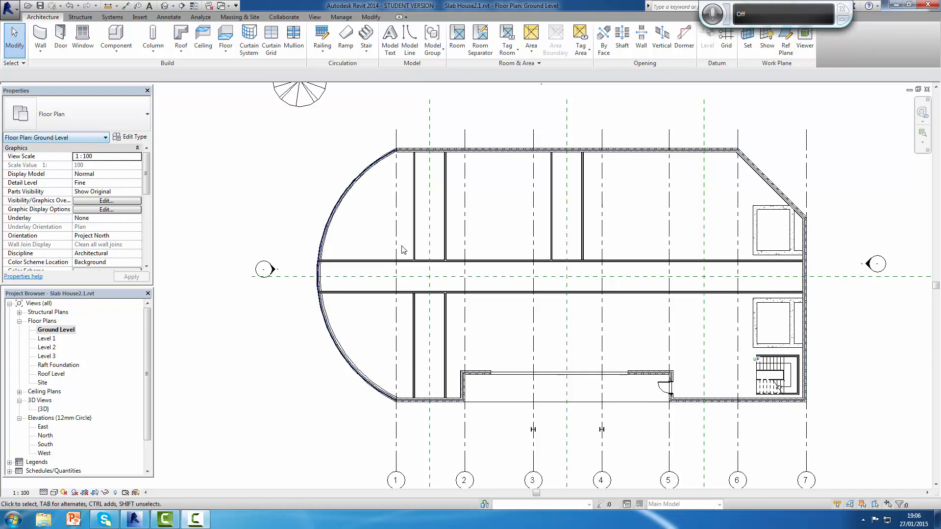
click(62, 38)
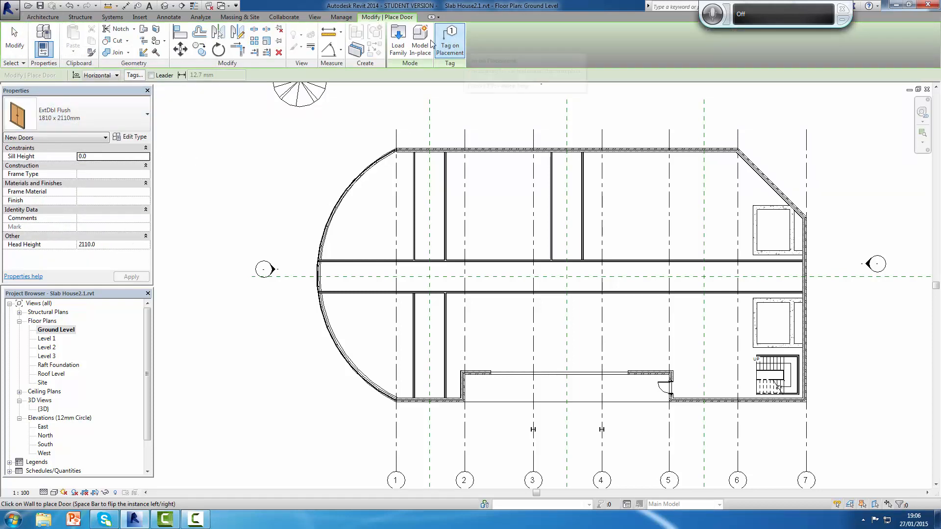
click(458, 42)
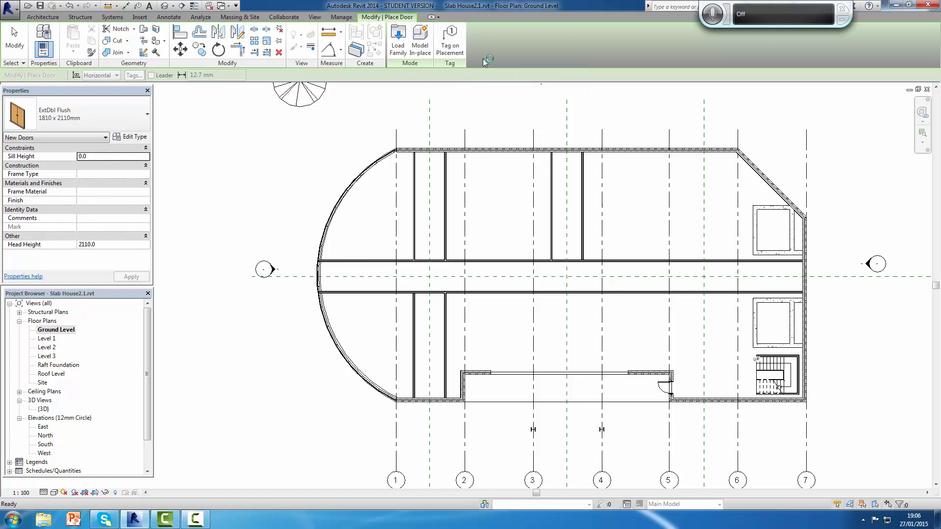
click(450, 42)
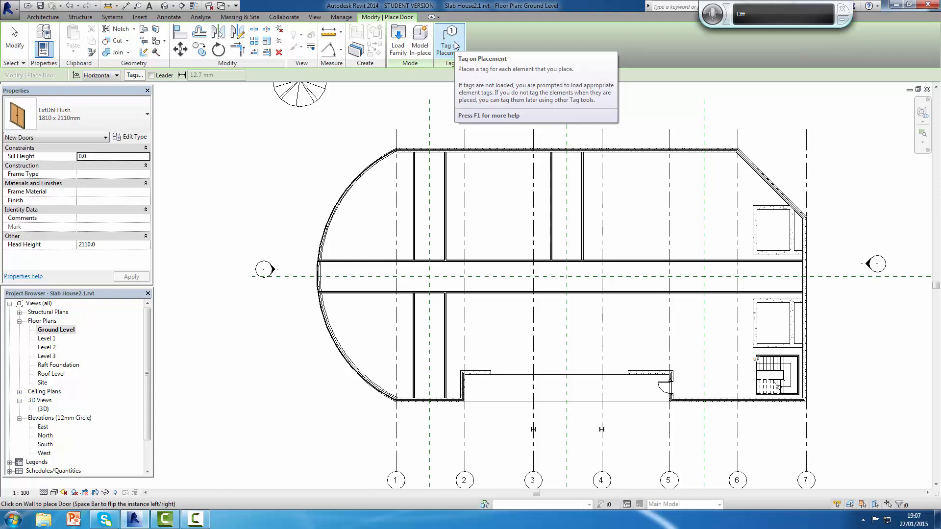
Step: Check the loaded door types, then browse to the Internal Doors folder in the UK Doors library for loading a family
click(79, 115)
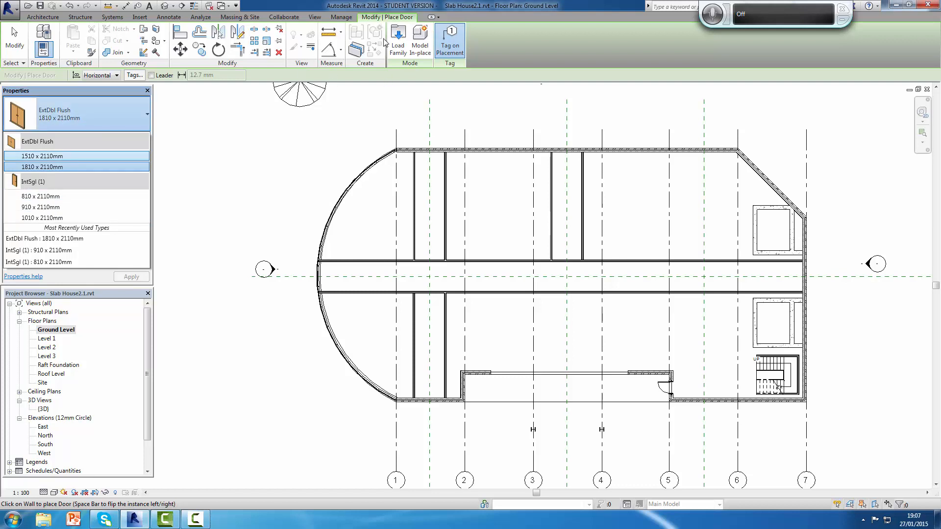
click(399, 44)
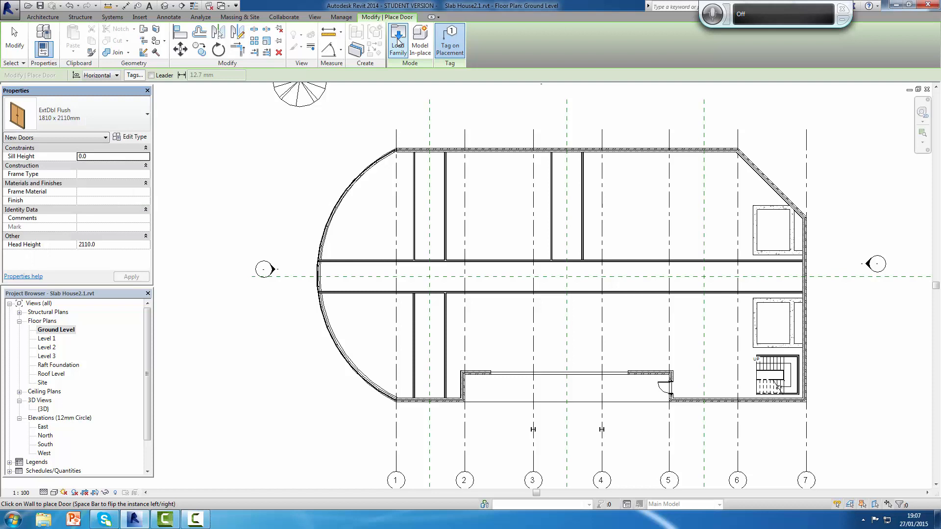
click(399, 44)
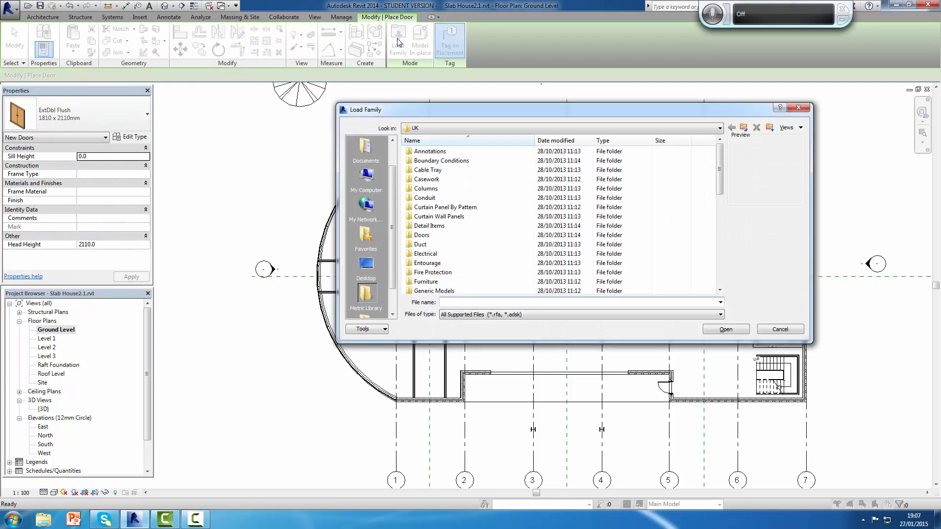
double_click(427, 236)
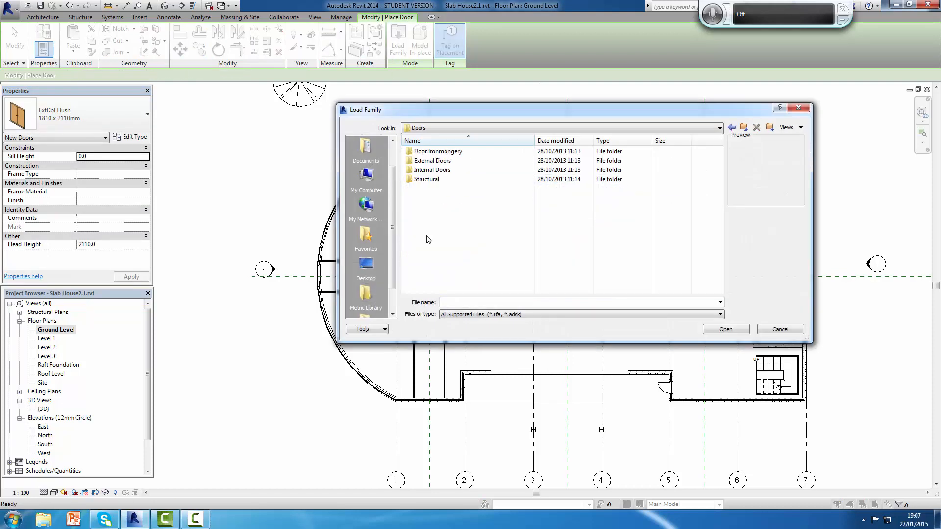
double_click(432, 170)
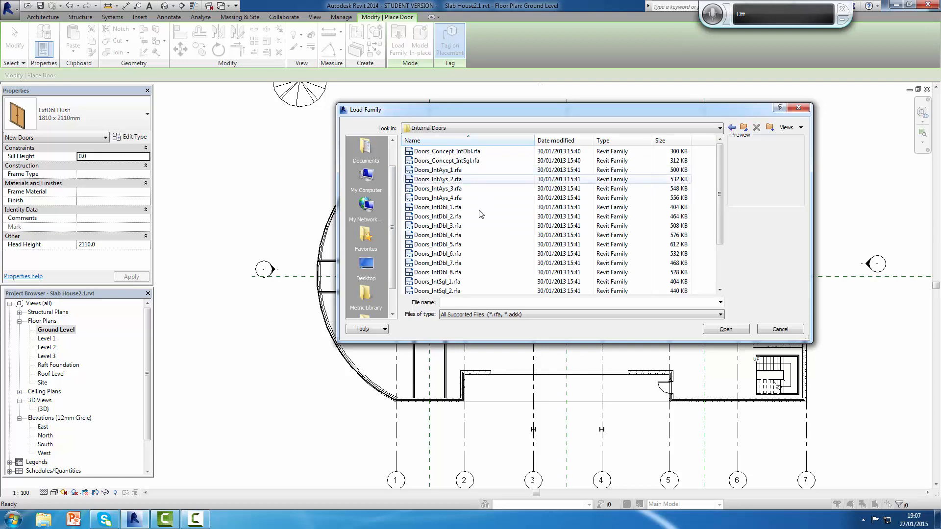
Step: Preview the double, single and asymmetric door families in the Internal Doors folder to compare their designs
click(443, 154)
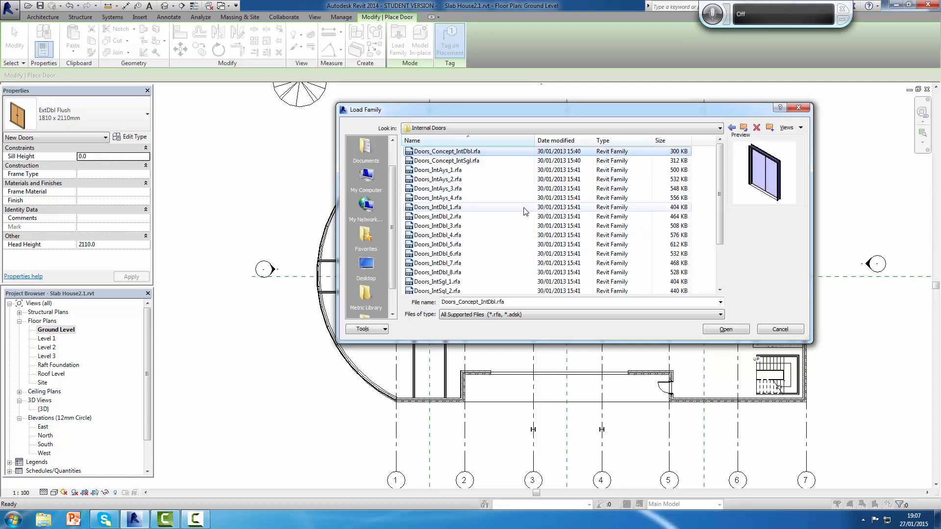
key(Down)
key(Down)
key(Down)
key(Down)
key(Down)
key(Down)
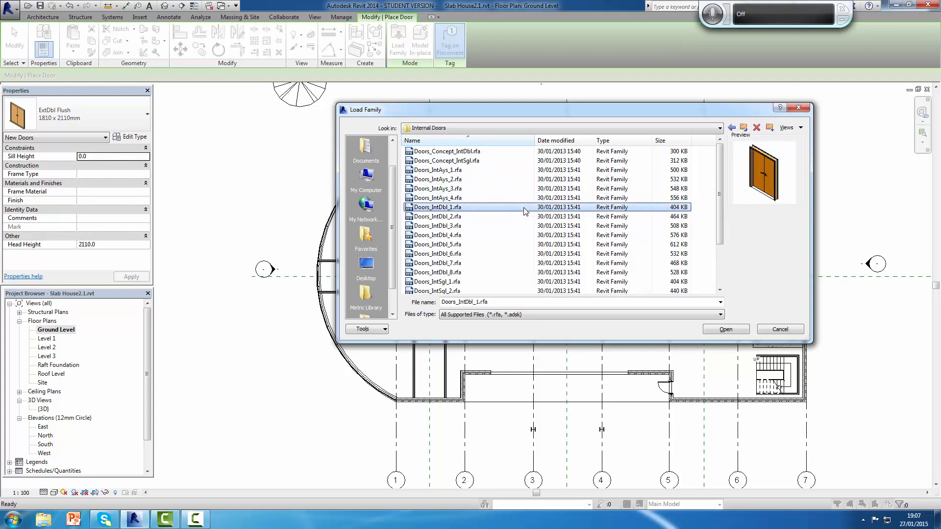
key(Down)
key(Down)
key(Down)
key(Down)
key(Down)
key(Down)
key(Down)
key(Down)
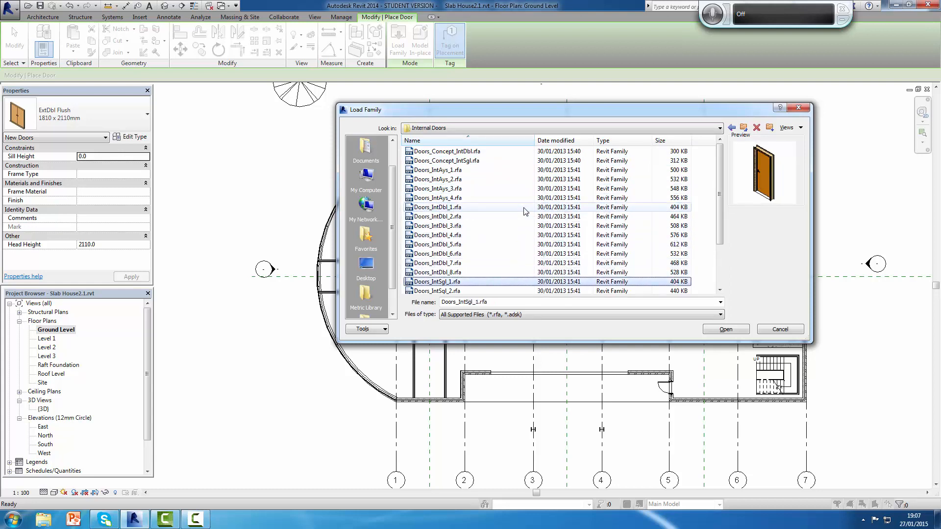
key(Down)
key(Down)
key(Down)
key(Down)
key(Down)
key(Down)
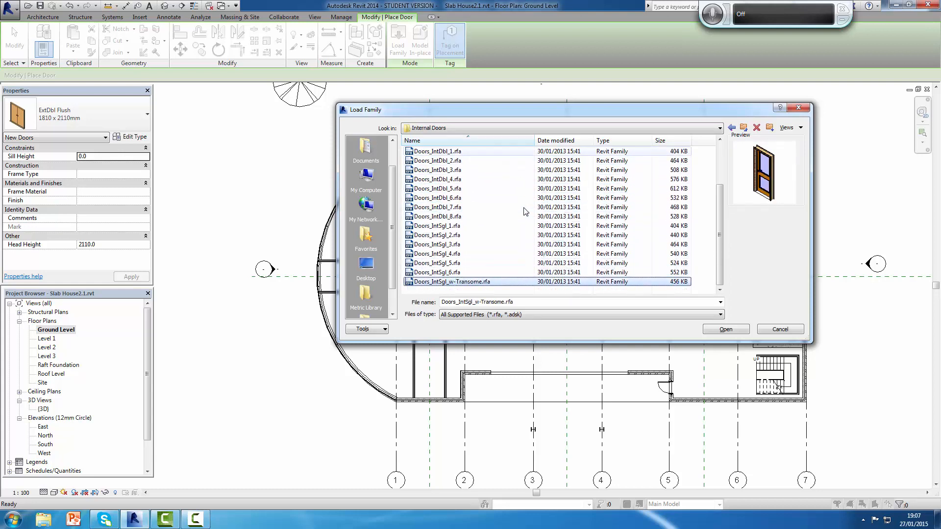
key(Up)
key(Up)
key(Up)
key(Up)
key(Up)
key(Up)
key(Up)
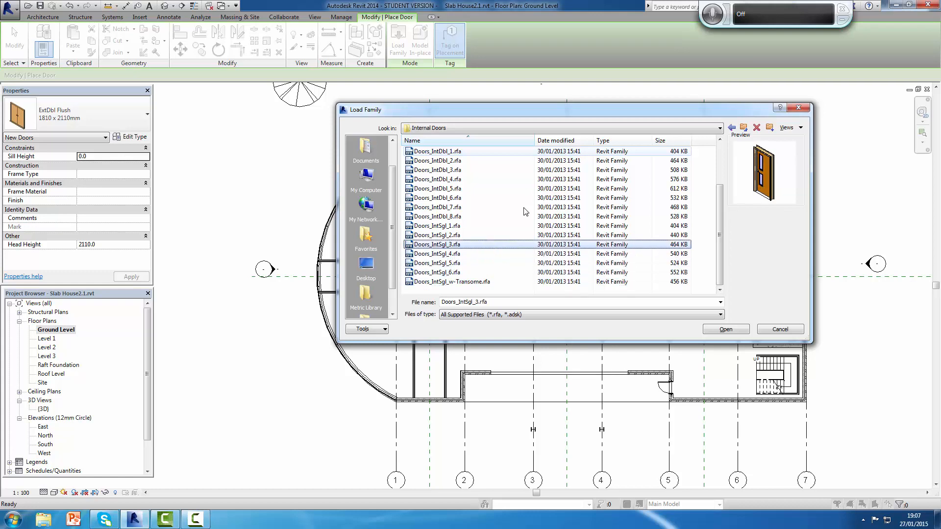
key(Up)
key(Up)
key(Up)
key(Up)
key(Up)
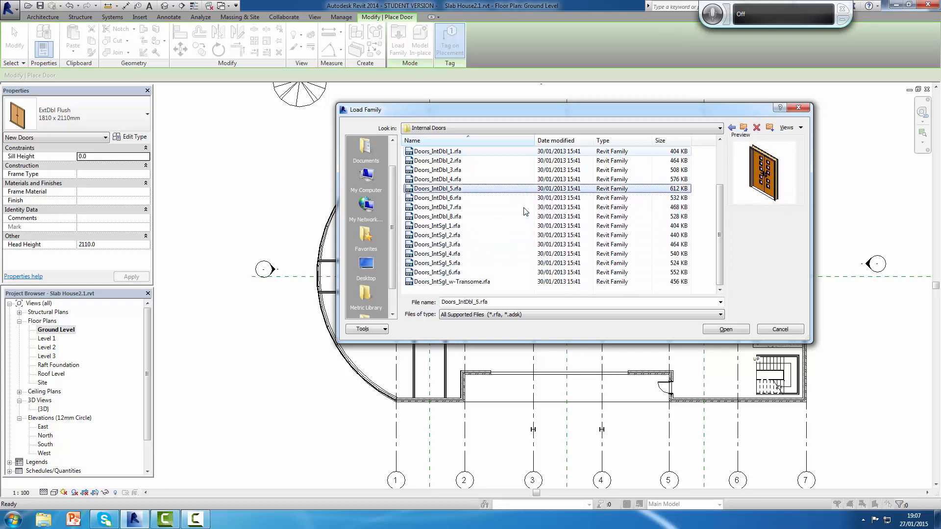
key(Up)
key(Up)
key(Up)
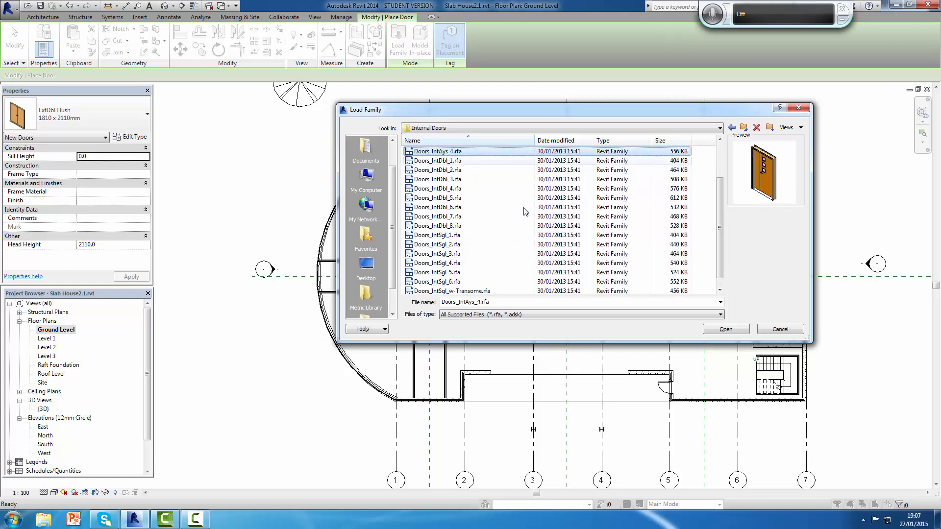
Step: Load the Doors_IntAys_3.rfa family from the Internal Doors folder into the project
key(Up)
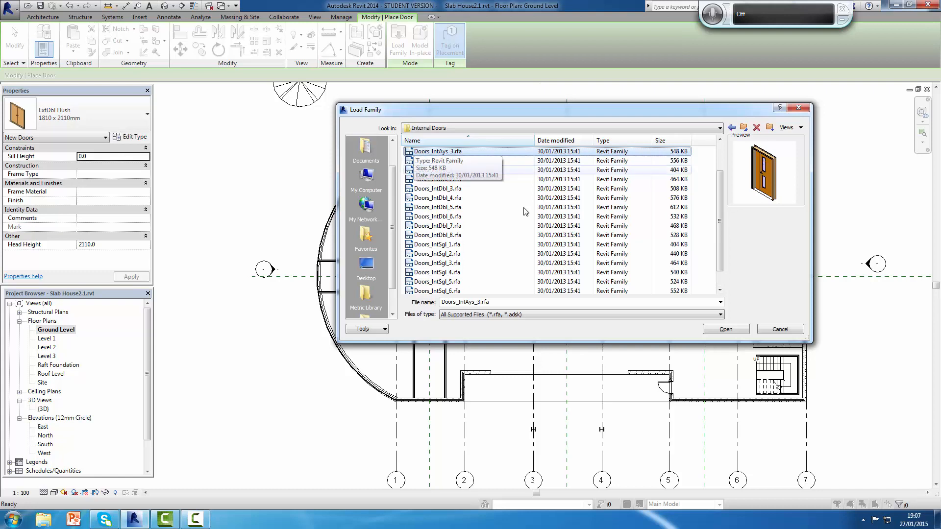
click(447, 153)
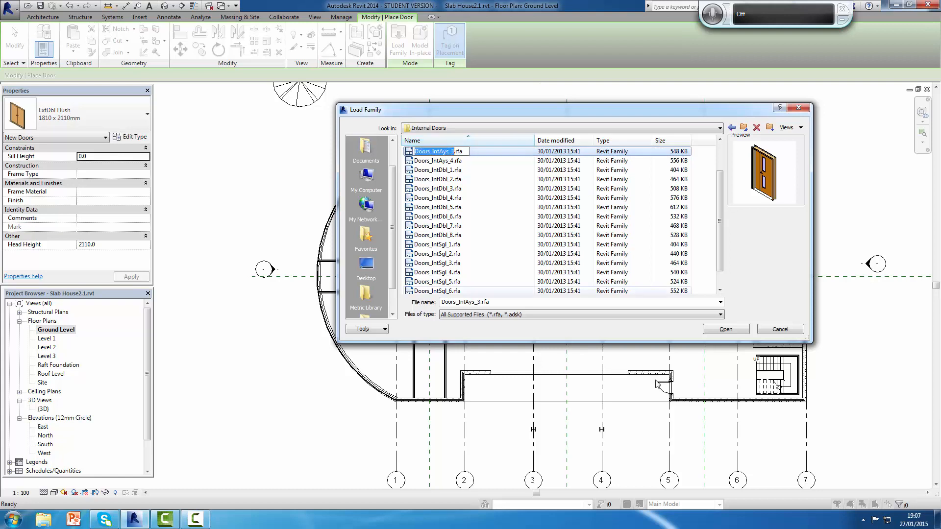
click(726, 329)
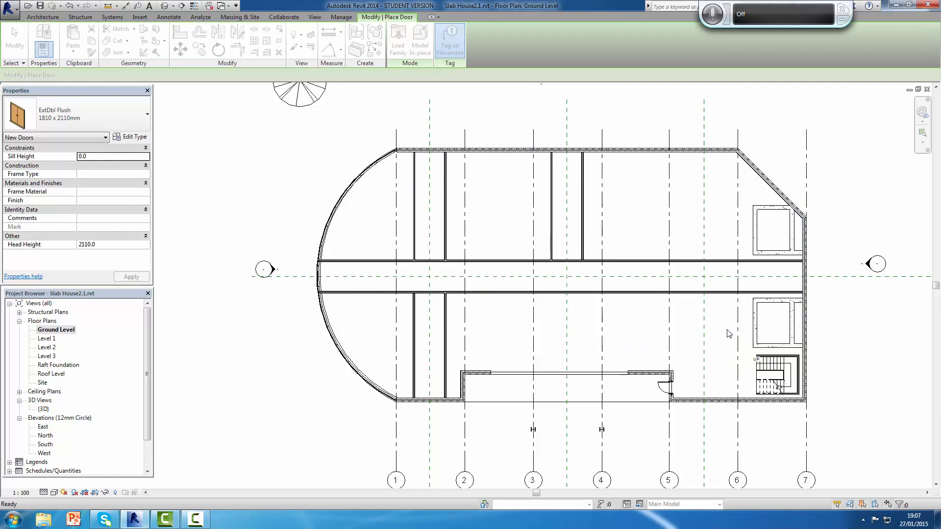
key(Escape)
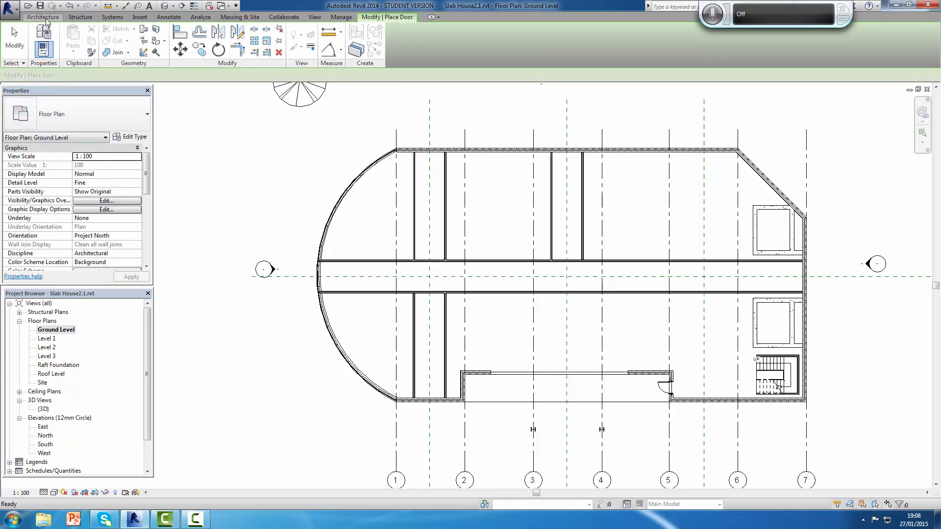
click(133, 112)
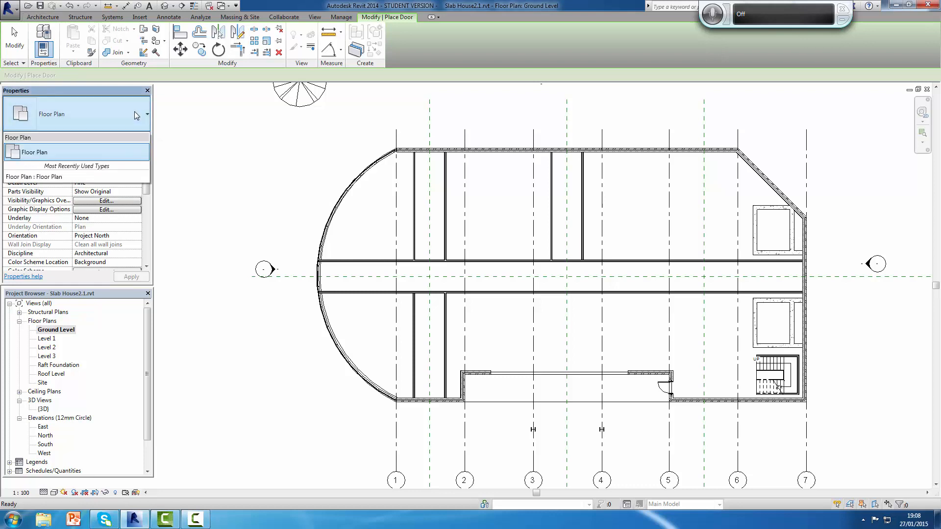
click(134, 112)
Step: Place tagged Doors_IntAys_3 1510x2110mm-Sgl_Swing doors in the corridor's right end wall and the upper exterior wall on the middle and left vertical reference planes
click(44, 15)
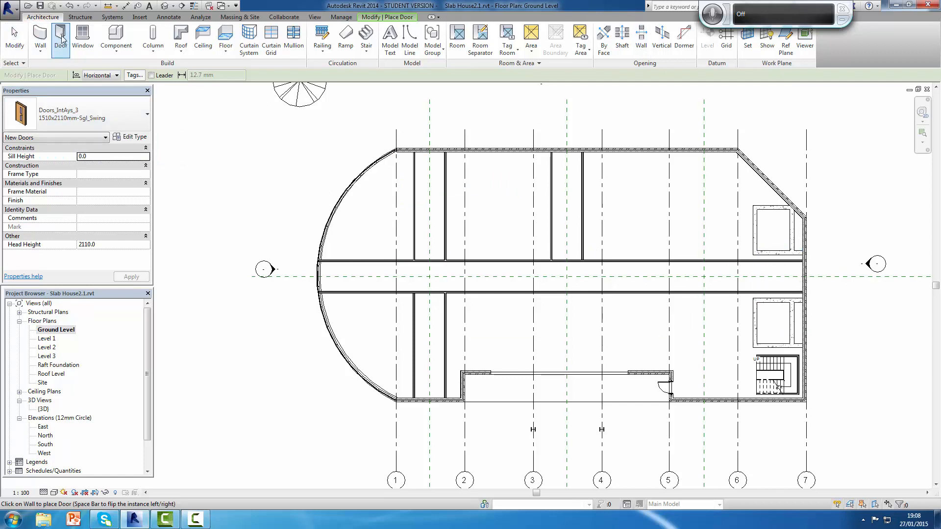
click(375, 18)
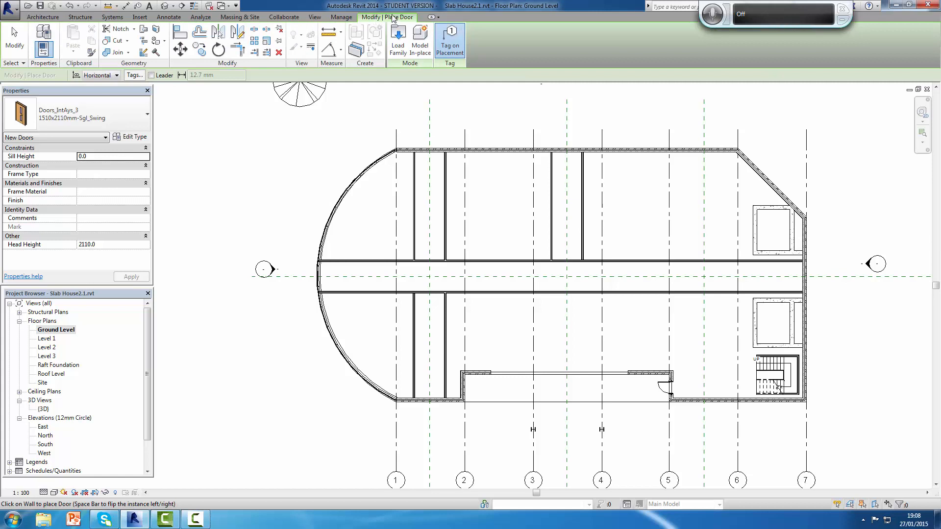
click(450, 42)
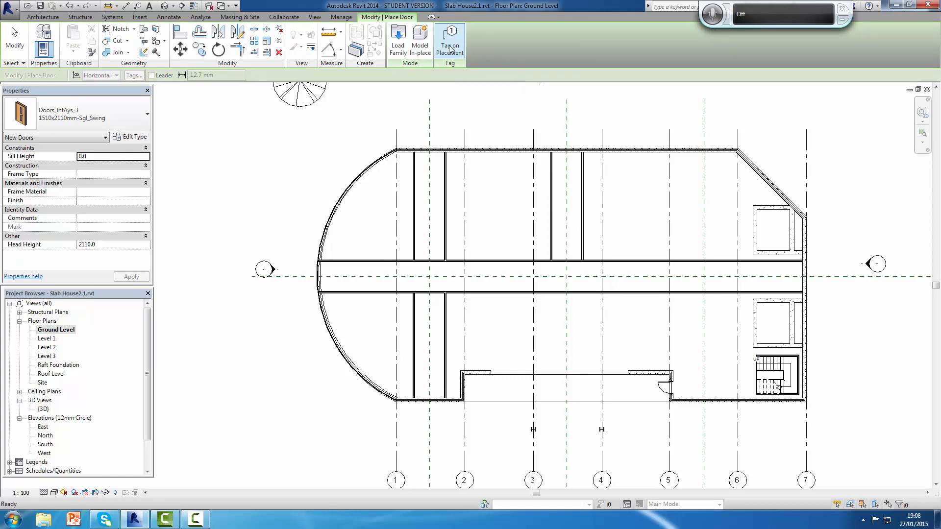
click(450, 48)
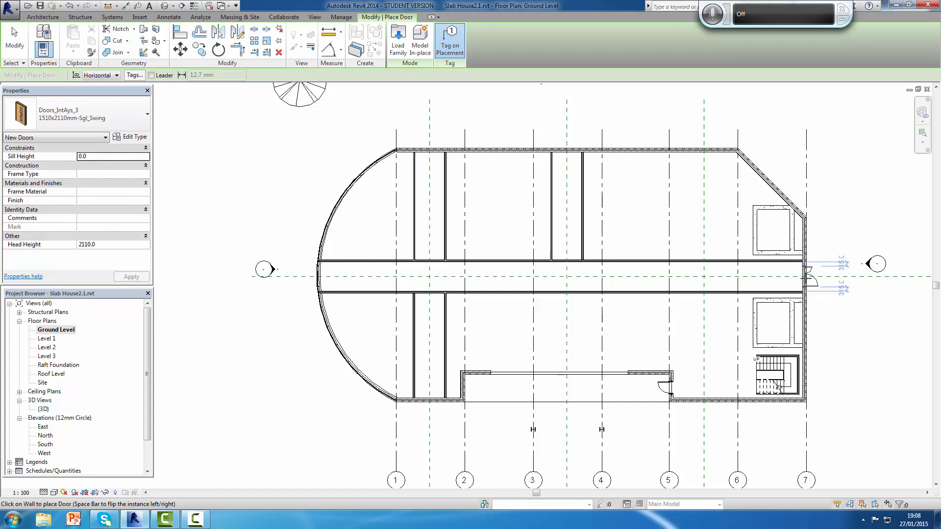
click(808, 277)
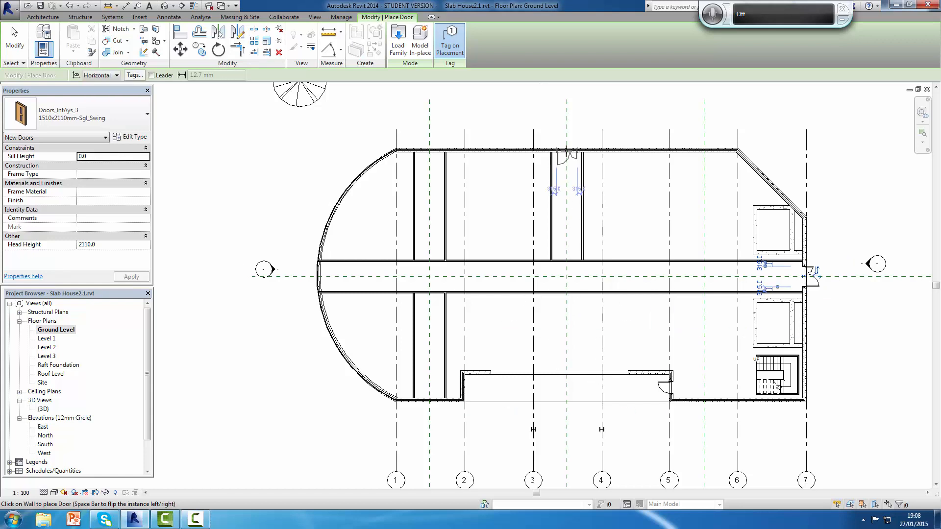
click(567, 152)
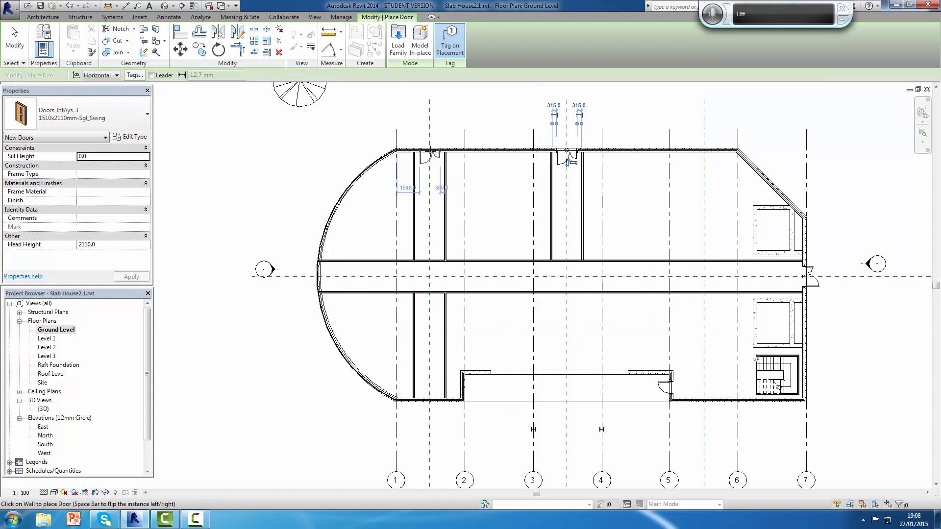
click(430, 156)
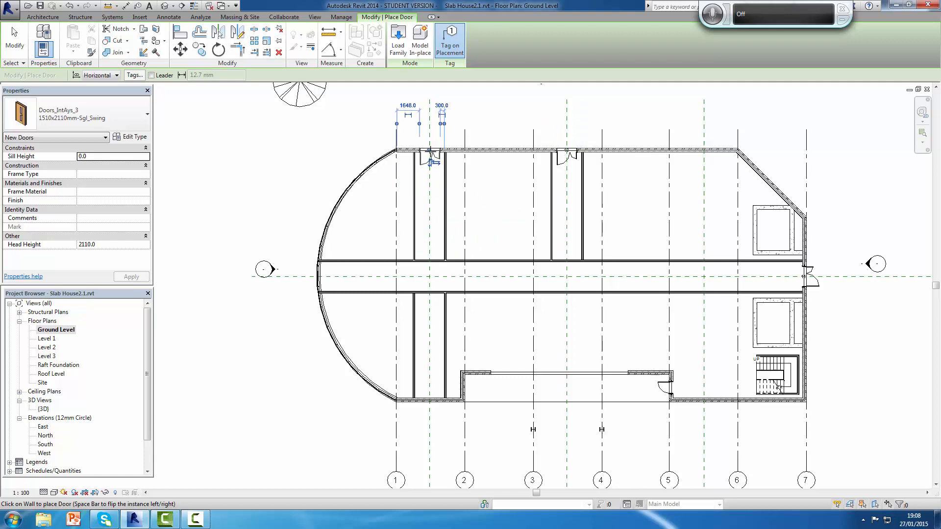
Step: Place matching tagged doors in the upper and lower corridor walls, centred on the left vertical reference plane
click(430, 256)
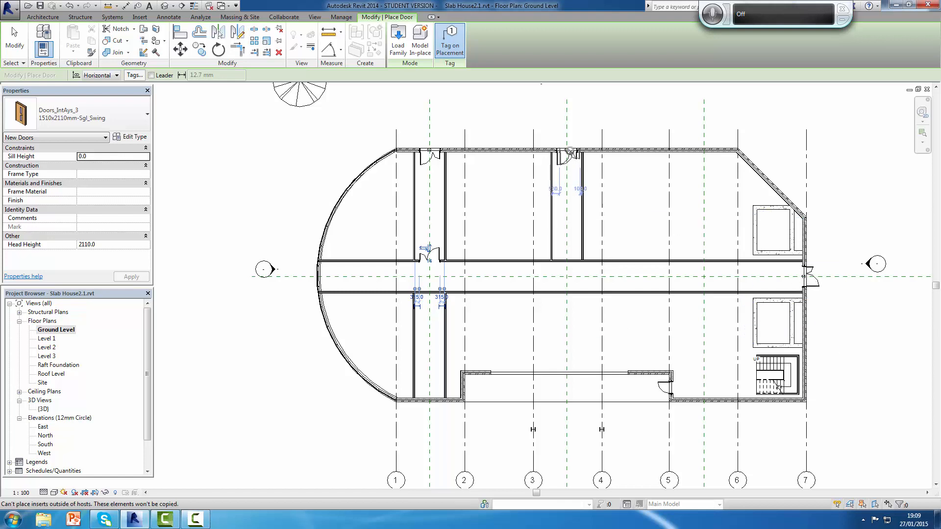
scroll(429, 183, up, 3)
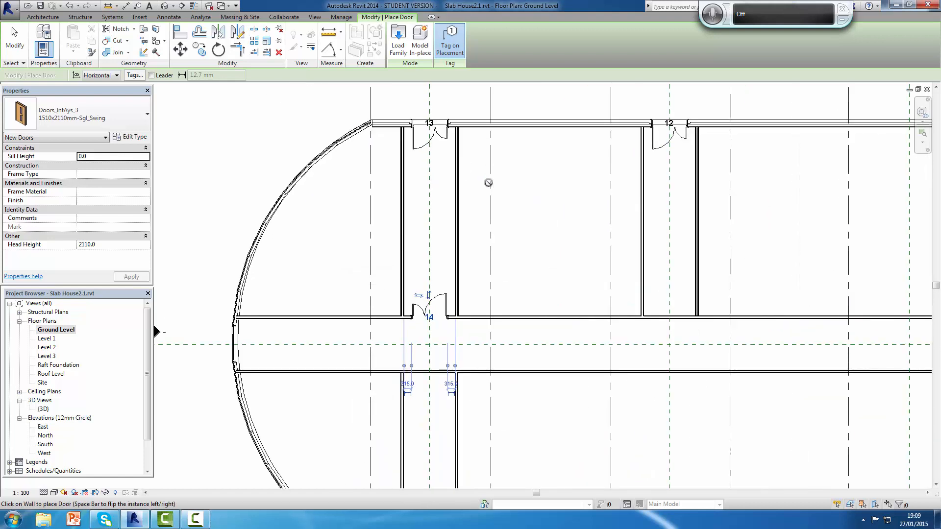
scroll(564, 234, down, 2)
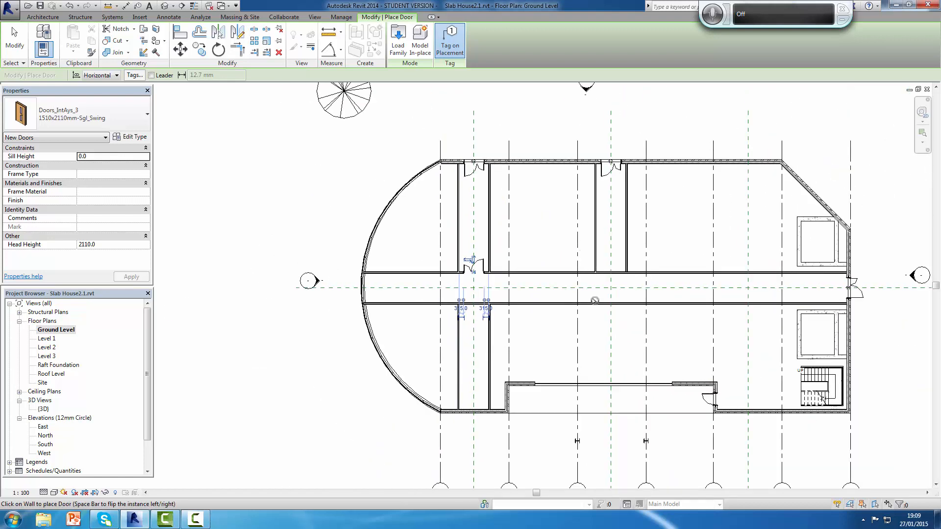
scroll(833, 284, up, 3)
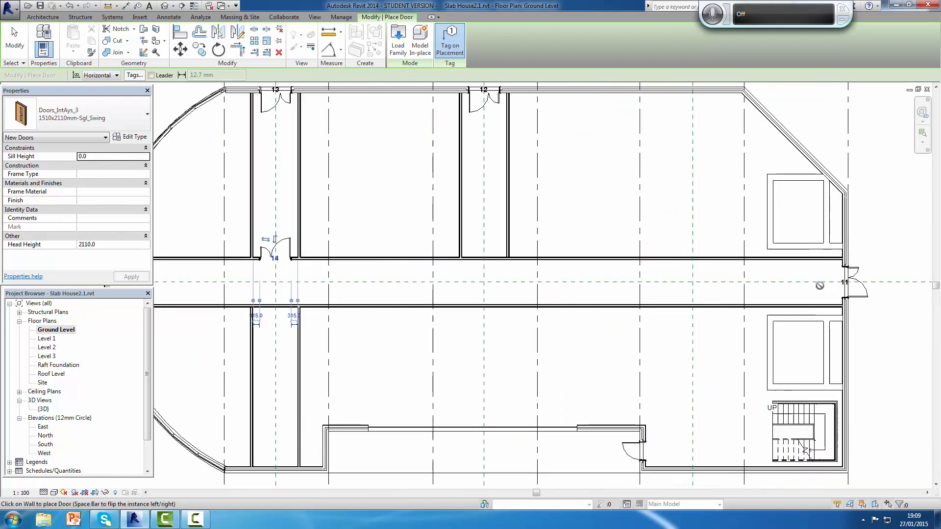
scroll(820, 286, down, 3)
scroll(459, 325, up, 3)
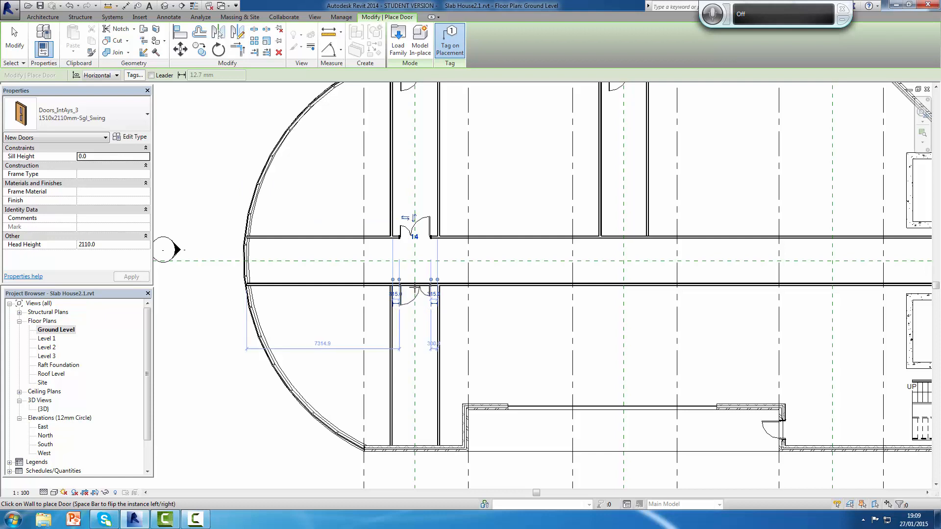
click(415, 288)
Step: Place doors in the lower exterior wall on the left vertical reference plane and in the upper corridor wall on the middle one
scroll(426, 337, down, 6)
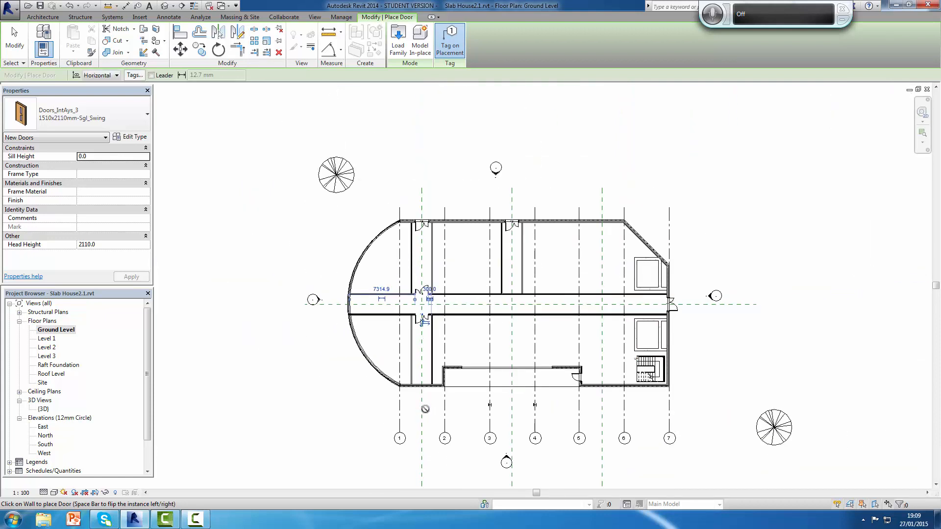
scroll(418, 401, up, 3)
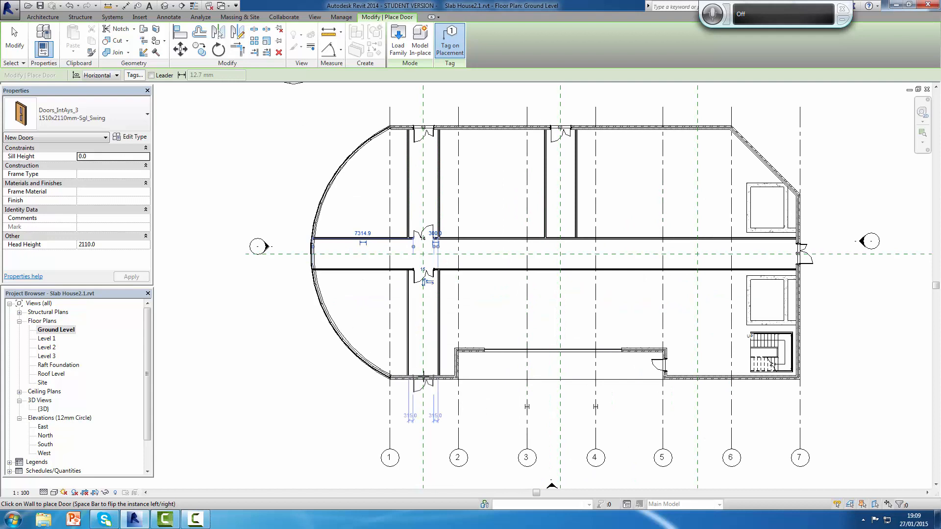
click(423, 375)
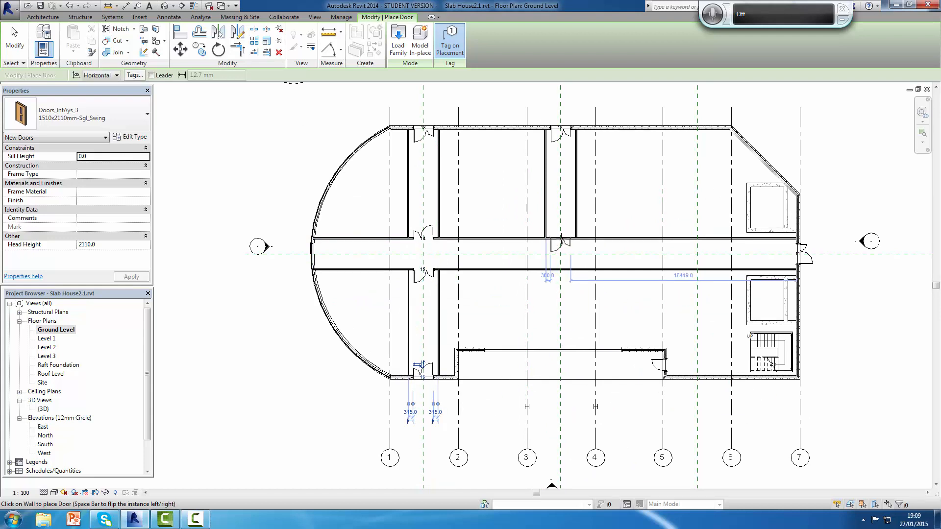
click(560, 235)
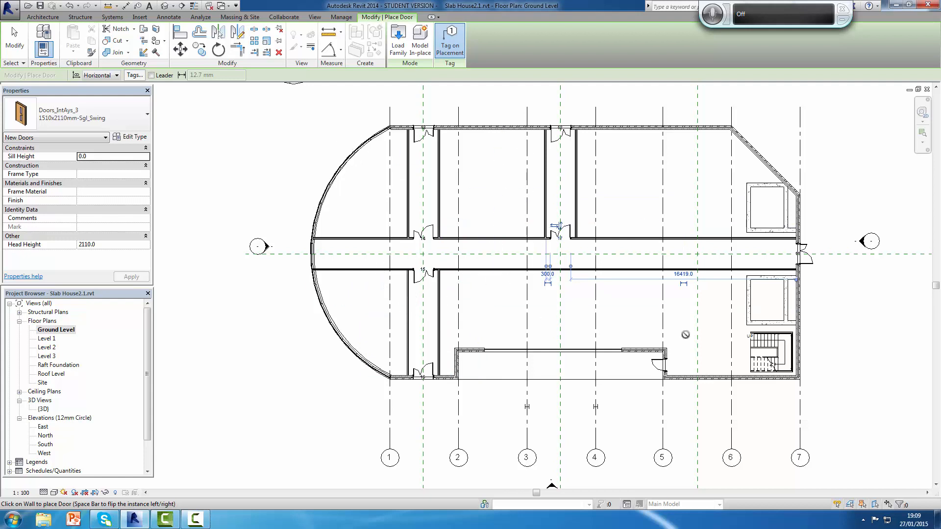
Step: Examine the door at the corridor's right end and the overall door layout, and end door placement
scroll(809, 250, up, 2)
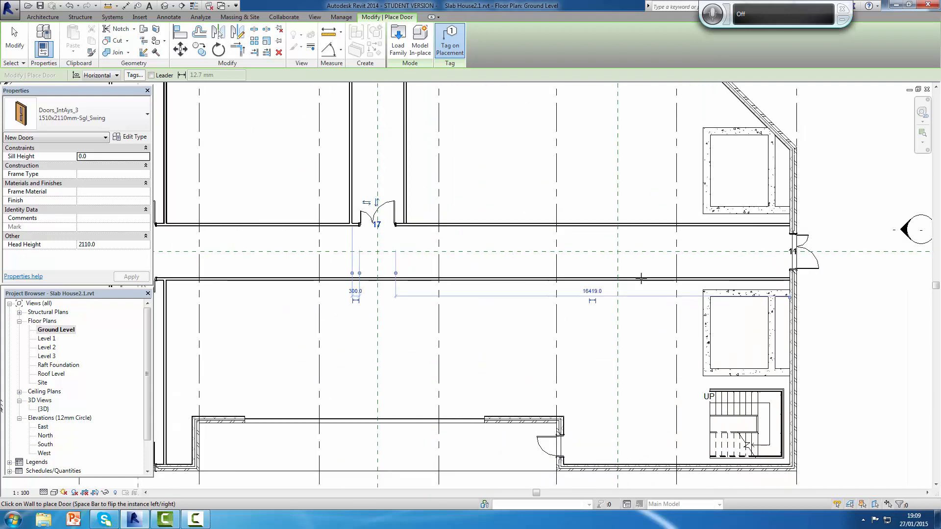
scroll(482, 267, down, 2)
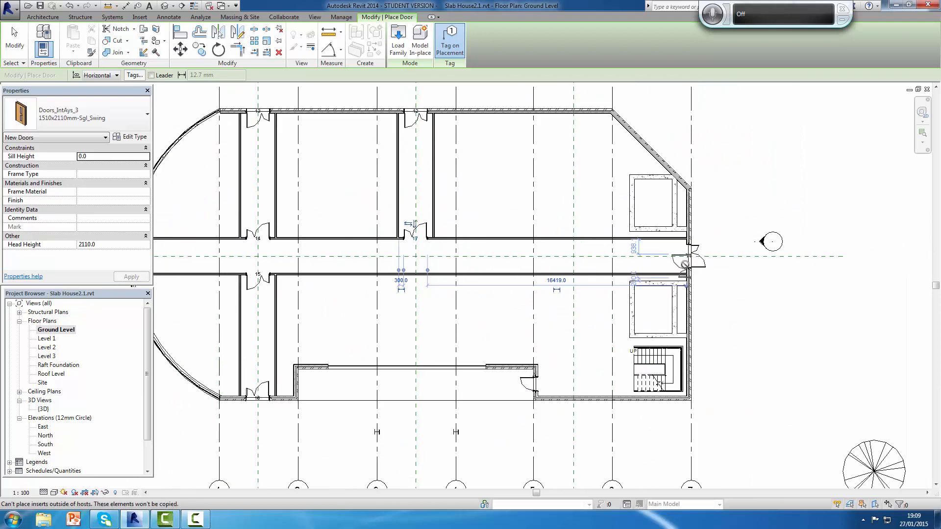
scroll(685, 265, up, 3)
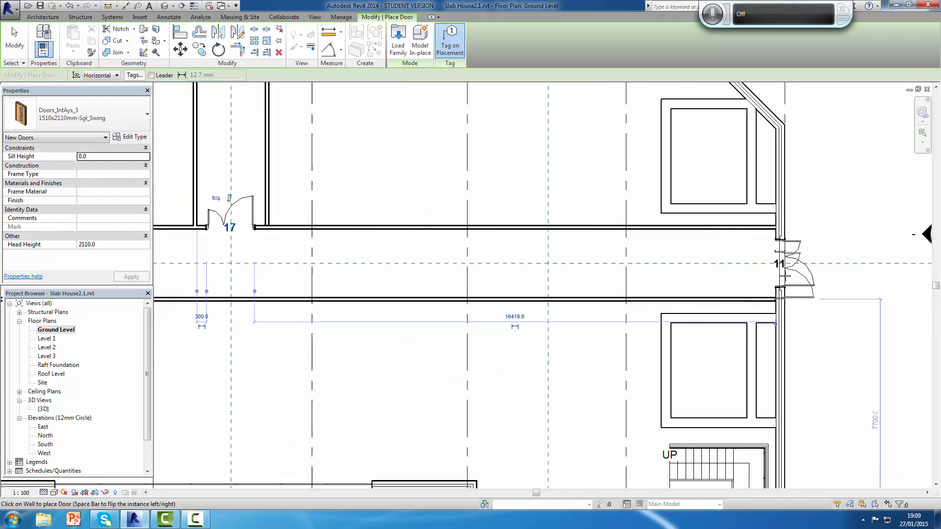
scroll(804, 287, down, 3)
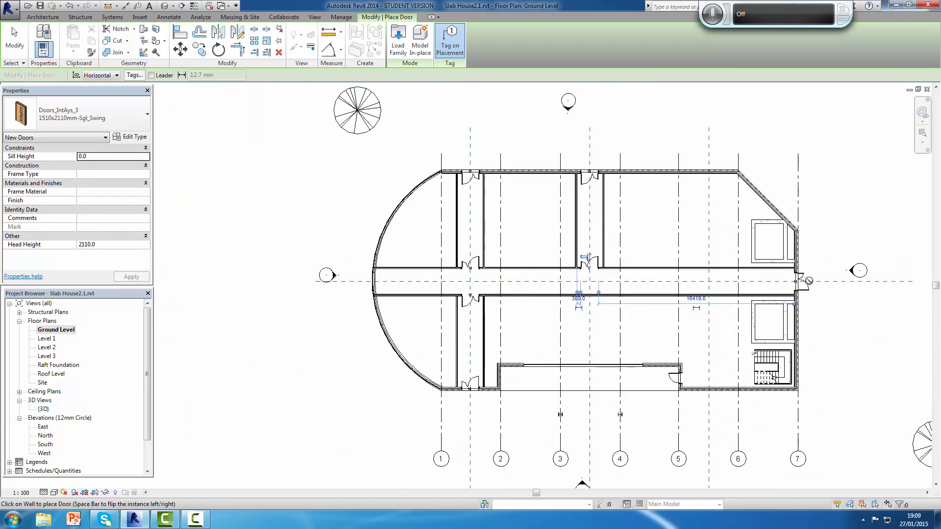
scroll(809, 280, up, 2)
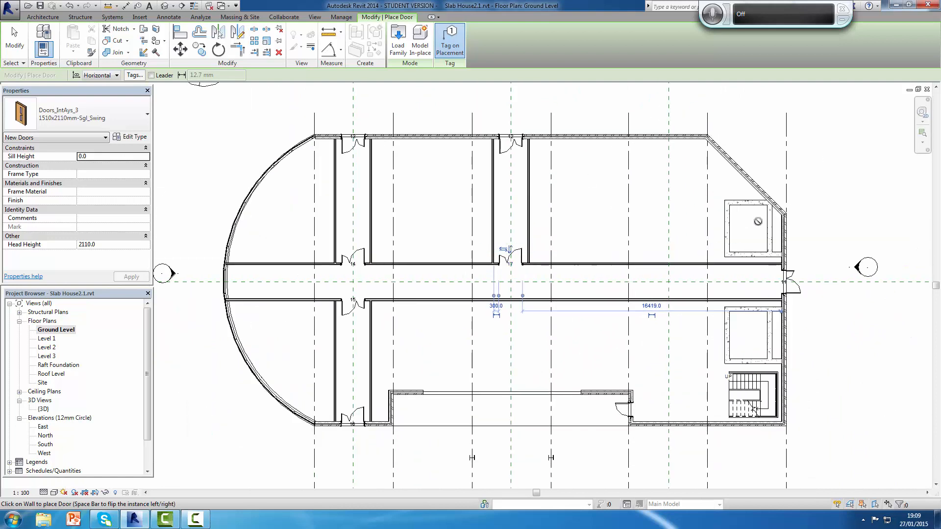
click(786, 271)
key(Escape)
key(Escape)
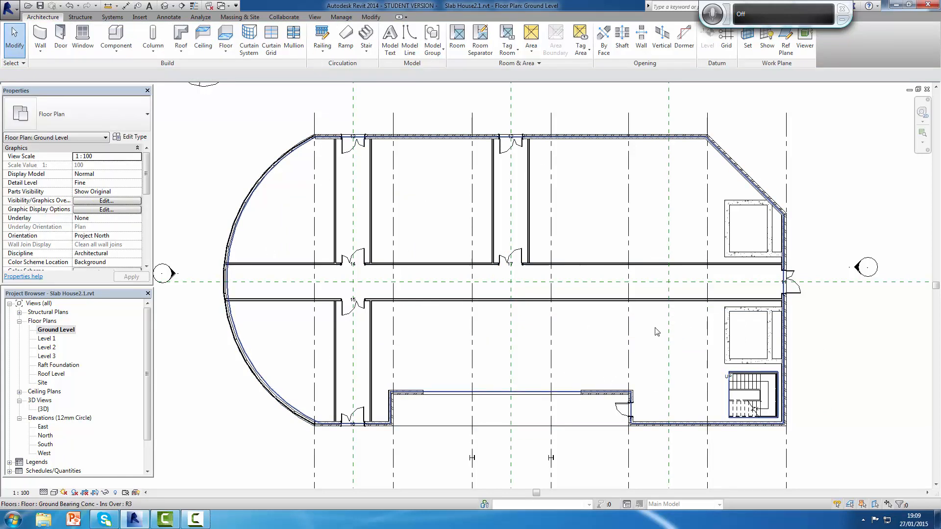
scroll(794, 335, down, 1)
scroll(792, 318, up, 3)
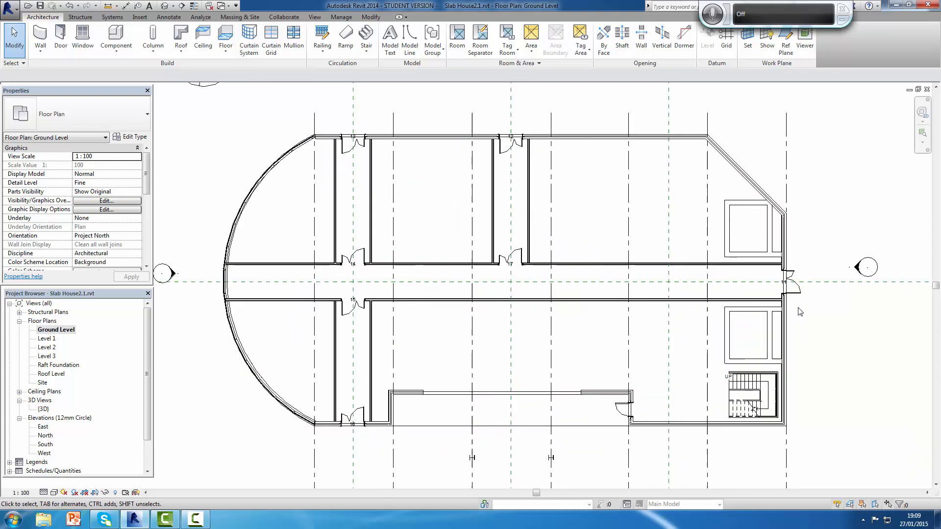
Step: Flip the facing of the door at the corridor's right end so it swings into the corridor, keeping its hand orientation
click(788, 282)
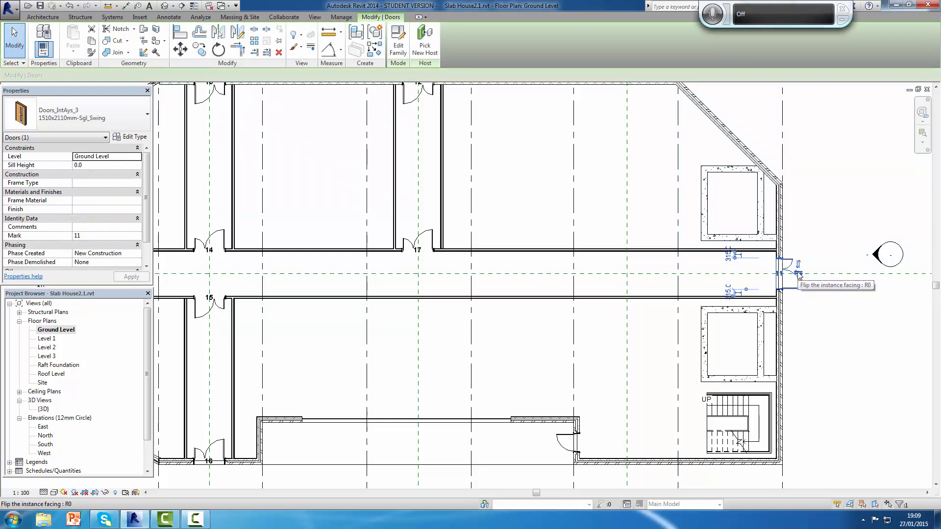
click(798, 276)
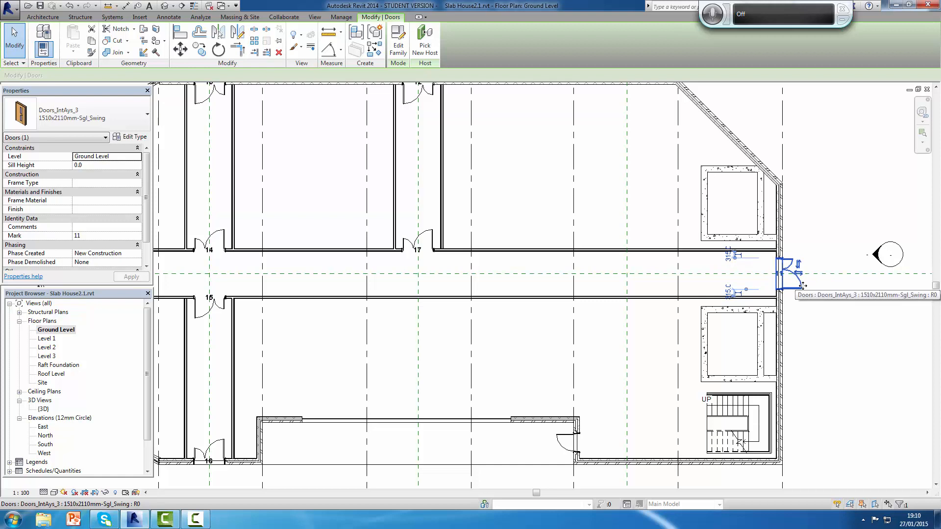
click(802, 275)
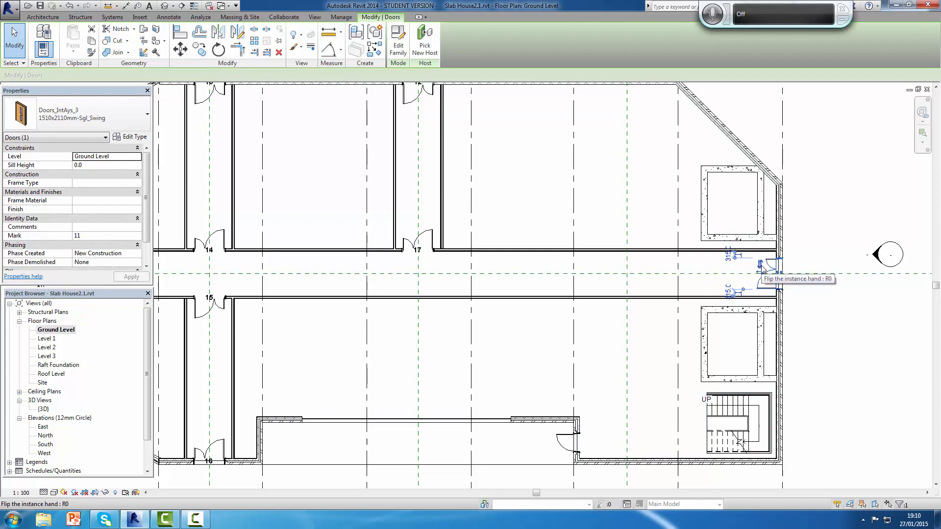
click(761, 267)
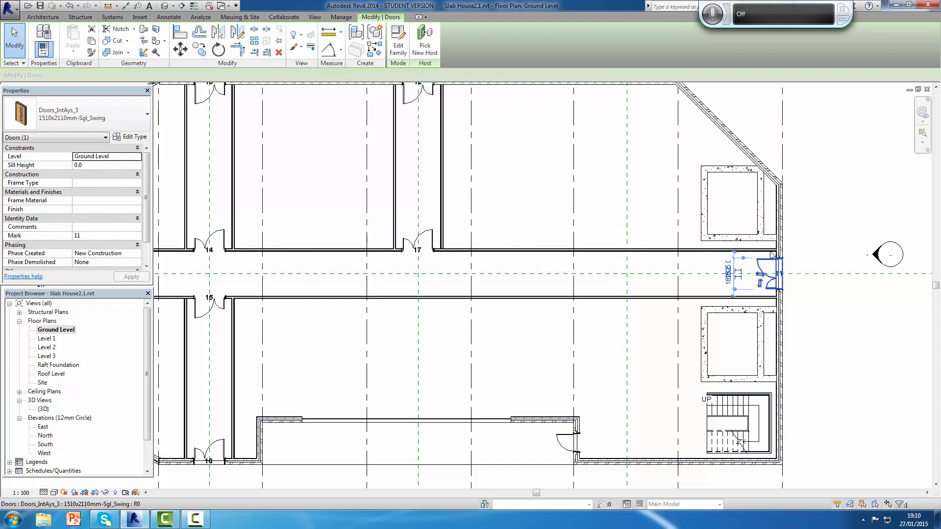
click(761, 284)
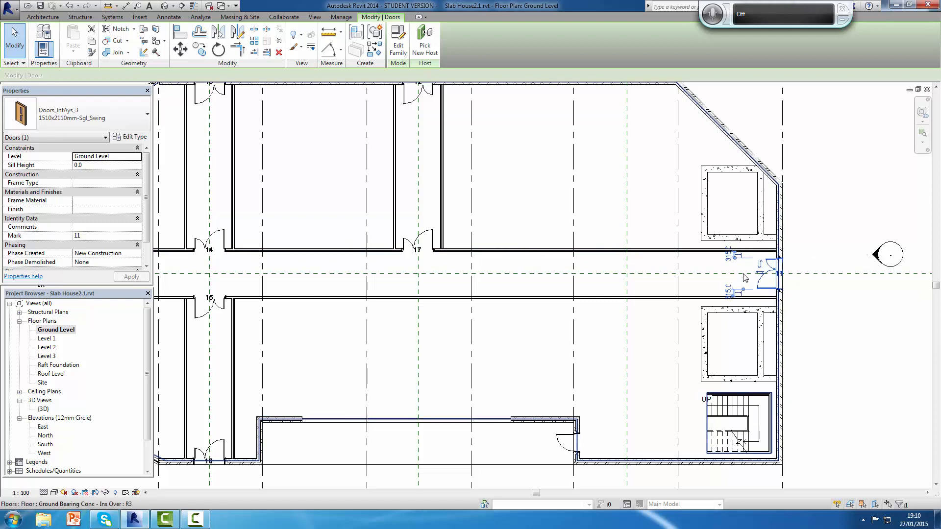
scroll(711, 277, down, 1)
scroll(765, 267, up, 2)
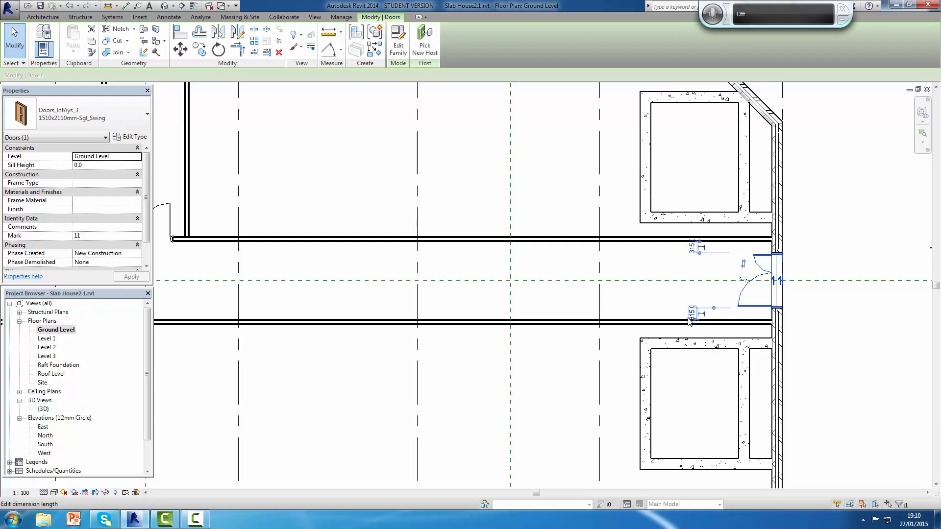
scroll(692, 319, down, 6)
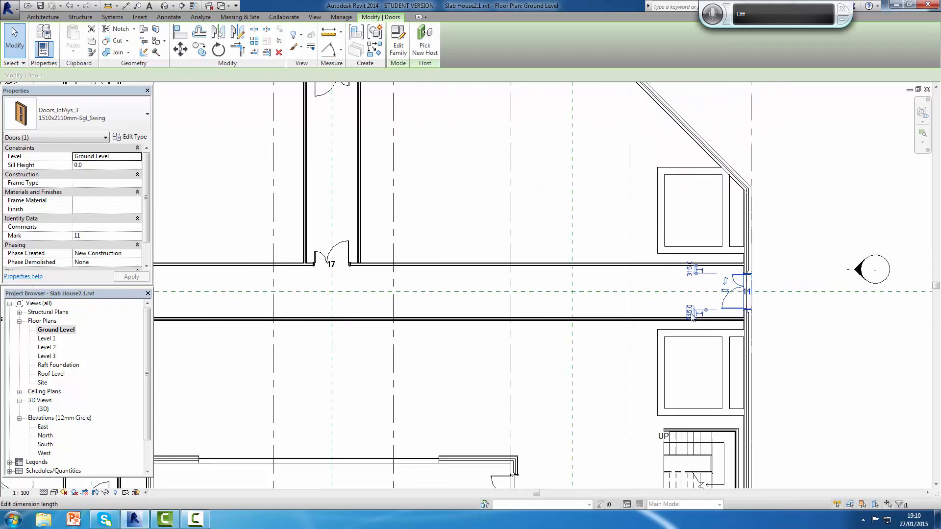
scroll(554, 307, up, 3)
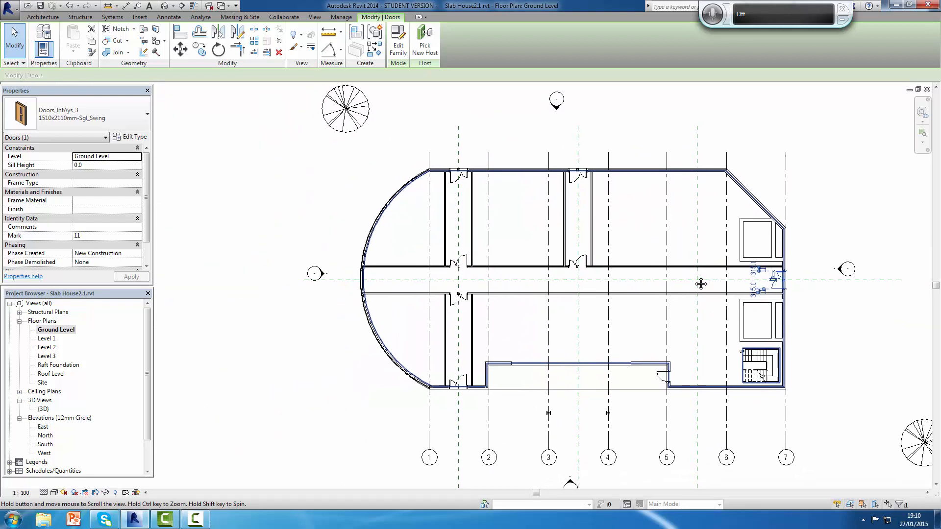
scroll(691, 271, down, 1)
key(Escape)
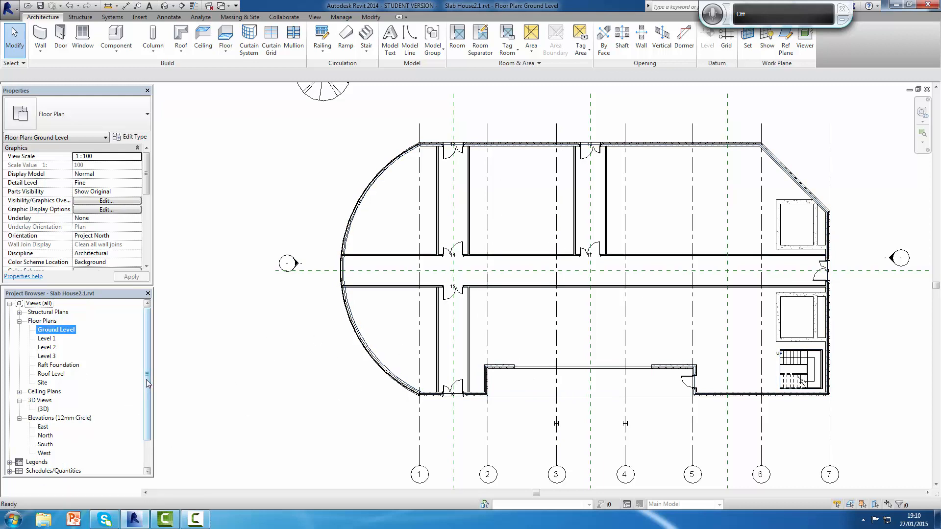
Step: Open the {3D} view and examine the new exterior doors in the end wall and the front facade
scroll(143, 417, down, 2)
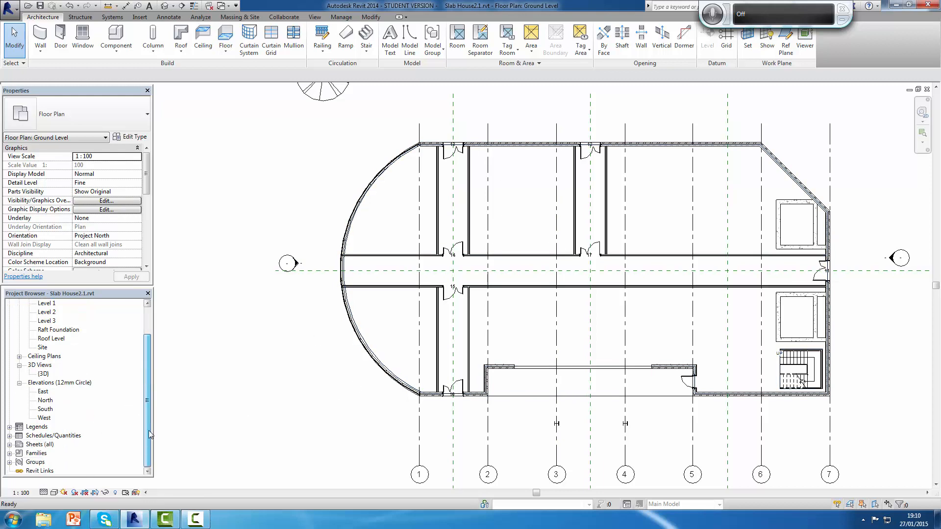
double_click(43, 374)
scroll(513, 301, down, 3)
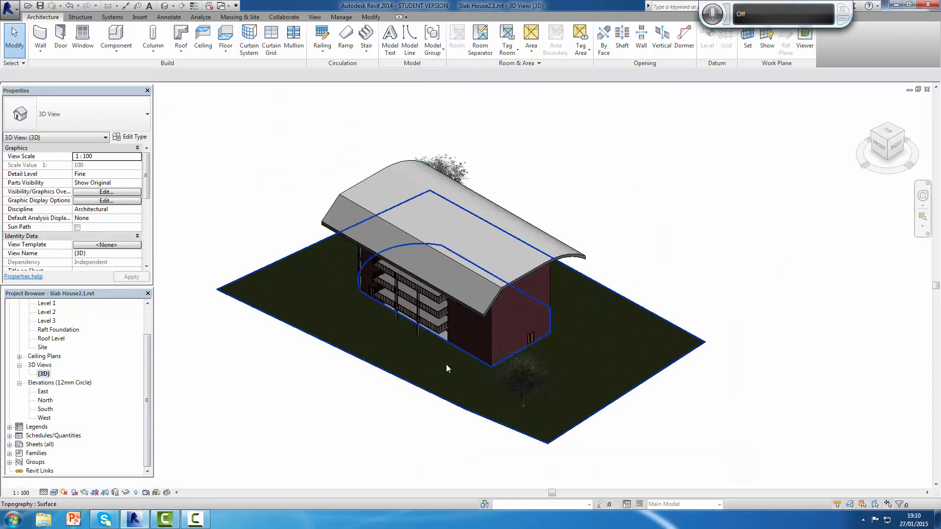
scroll(475, 325, down, 1)
scroll(471, 338, up, 5)
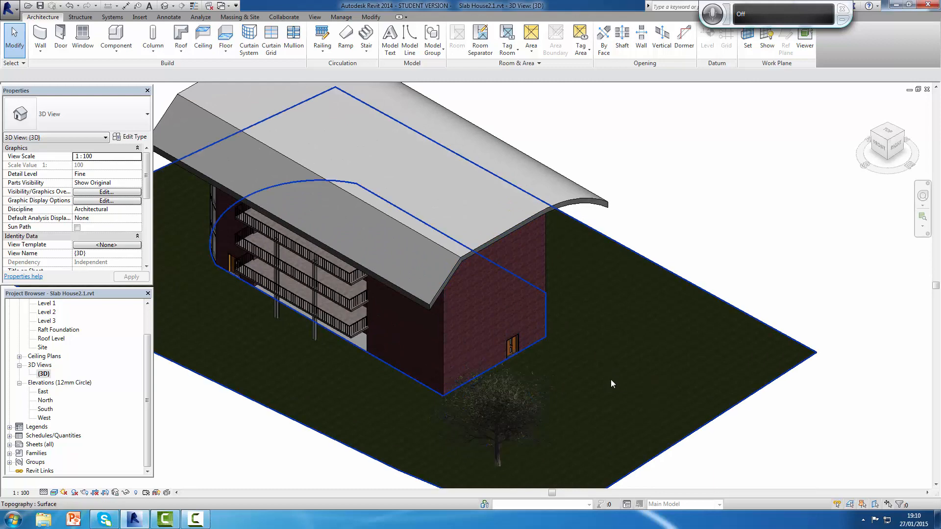
shift+middle_drag(611, 379, 628, 310)
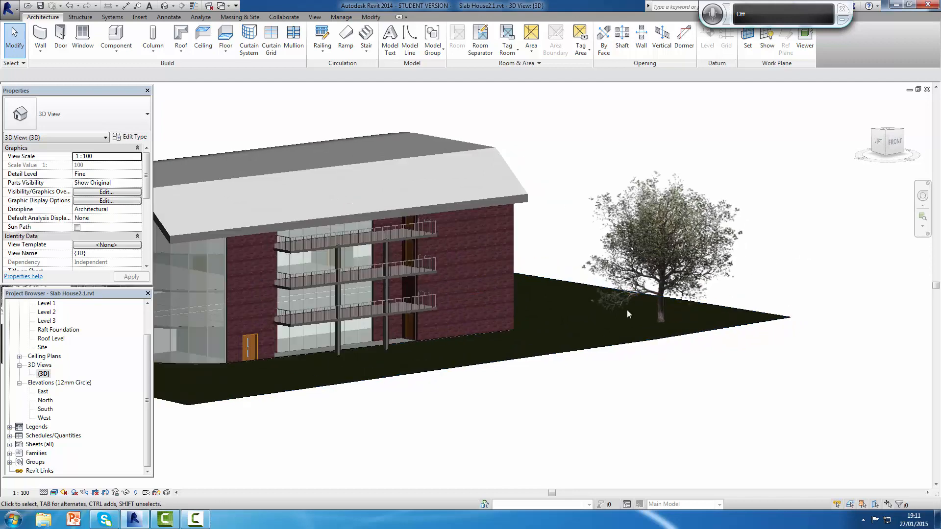
scroll(627, 311, up, 1)
scroll(426, 339, down, 3)
scroll(433, 334, up, 3)
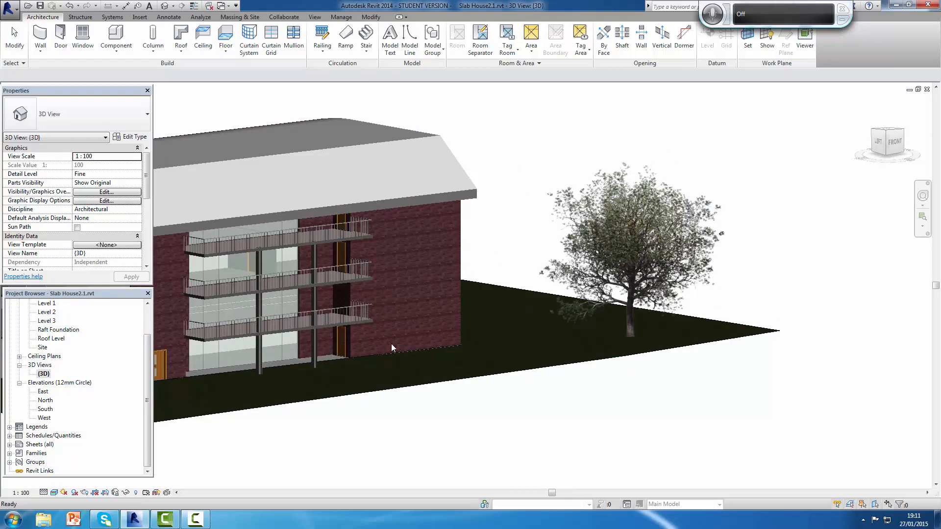
scroll(216, 357, down, 3)
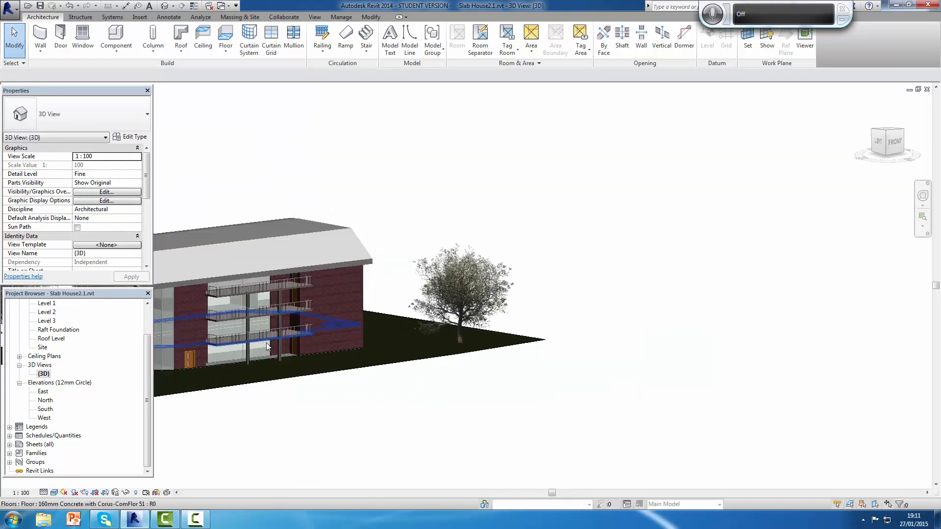
Step: Temporarily hide the three Cav - 102 75i 100 p - Lwt brick walls on the front facade
click(199, 324)
ctrl+click(333, 327)
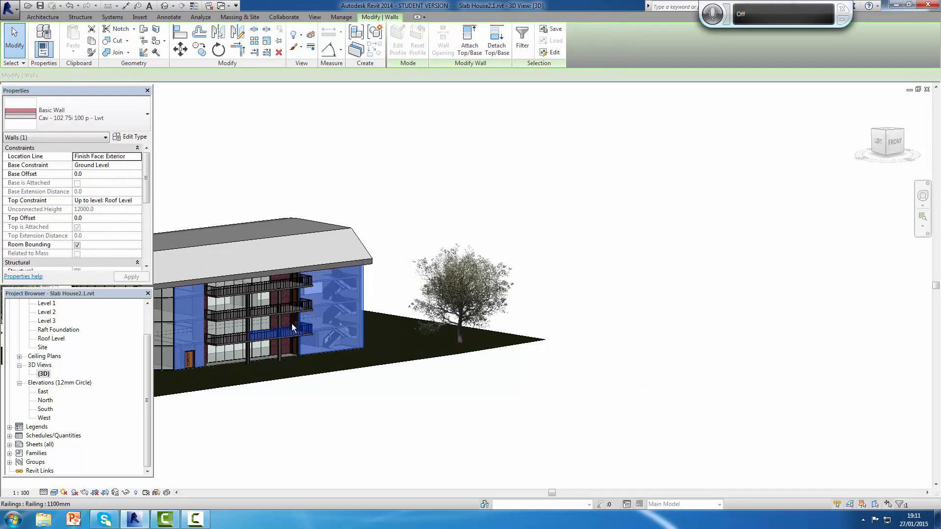
ctrl+click(287, 299)
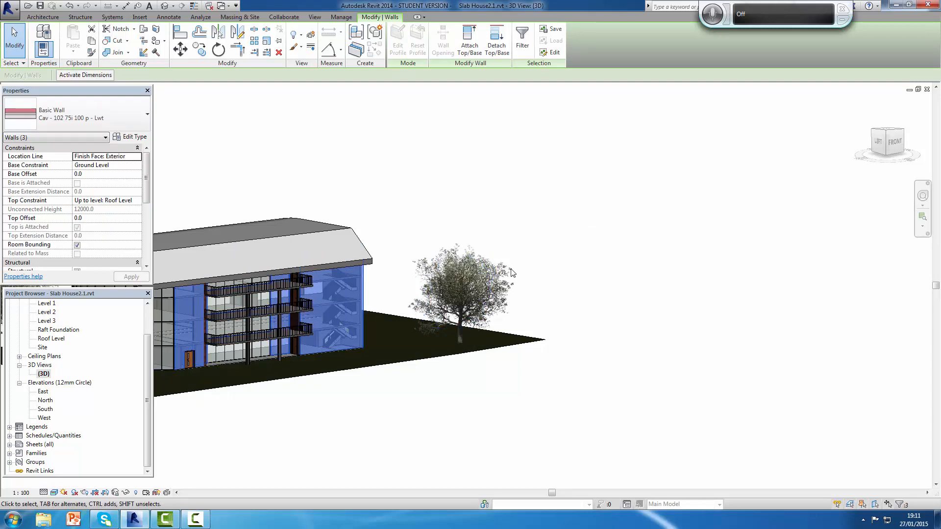
click(128, 492)
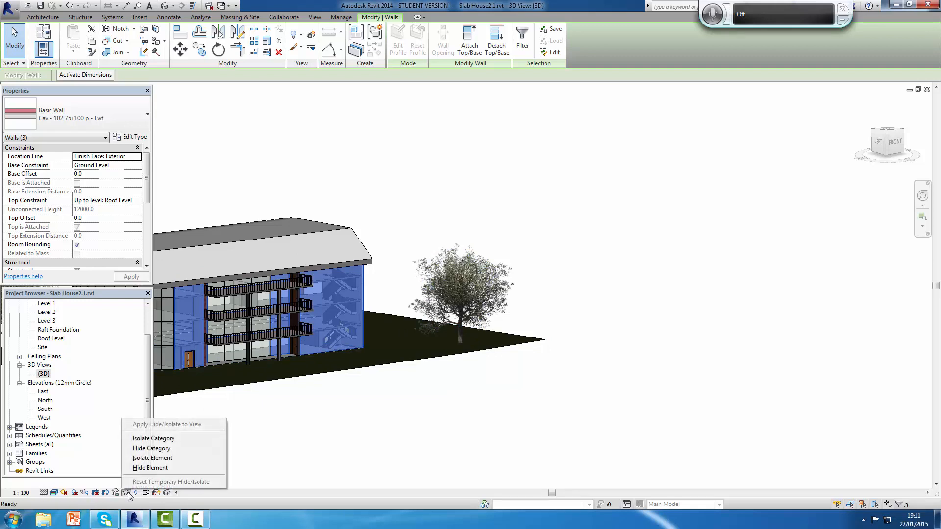
click(155, 469)
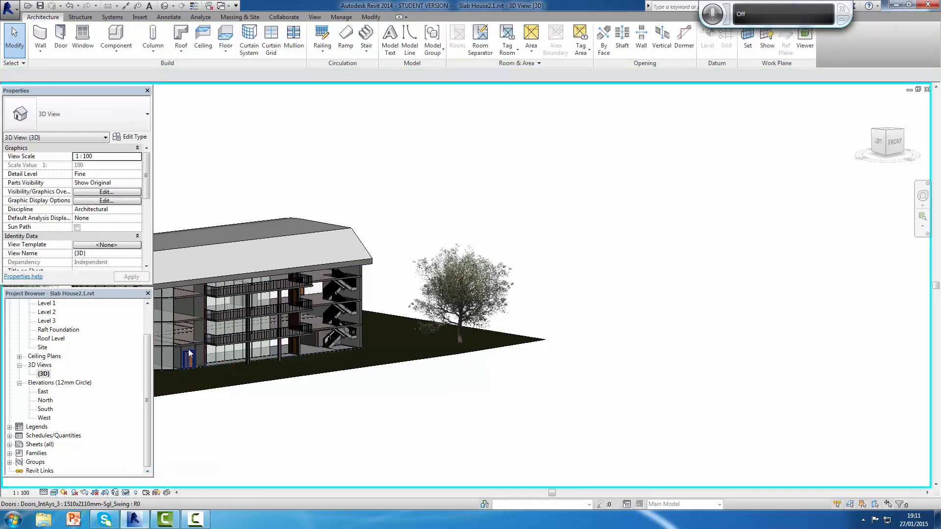
Step: Examine the interior behind the hidden front walls, and reset the temporary hiding
scroll(188, 349, down, 3)
scroll(188, 349, up, 4)
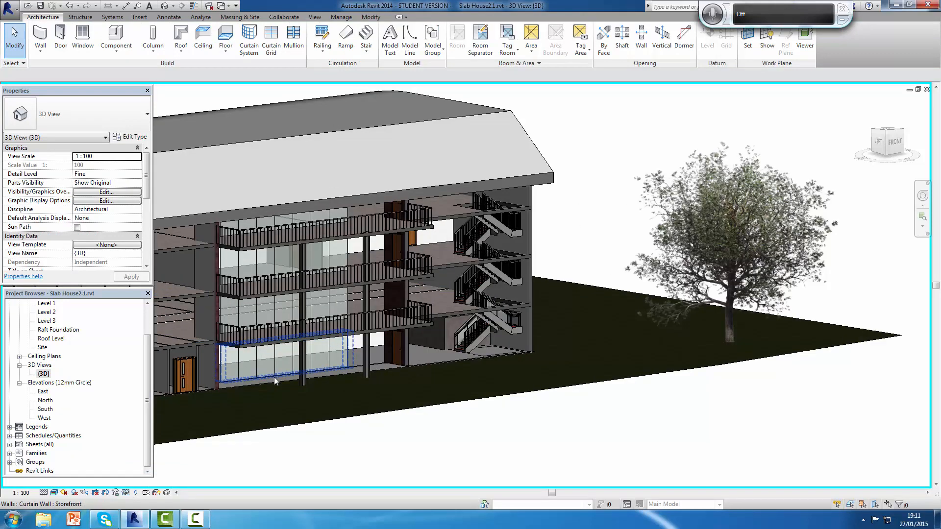
scroll(275, 377, down, 2)
middle_drag(282, 385, 443, 338)
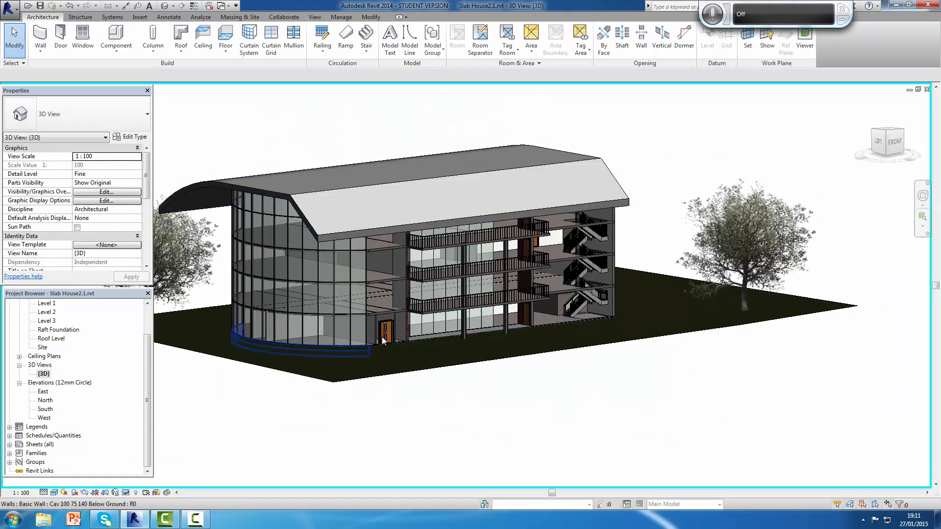
mouse_move(457, 400)
shift+middle_down()
mouse_move(473, 338)
mouse_move(319, 367)
mouse_move(275, 358)
mouse_move(311, 380)
mouse_move(456, 355)
mouse_move(550, 406)
mouse_move(461, 407)
mouse_move(399, 345)
mouse_move(356, 363)
mouse_move(363, 412)
mouse_move(401, 426)
mouse_move(423, 374)
mouse_move(471, 368)
mouse_move(500, 300)
mouse_move(436, 380)
mouse_move(403, 395)
mouse_move(331, 389)
mouse_move(260, 401)
mouse_move(572, 363)
mouse_move(458, 404)
mouse_move(444, 400)
shift+middle_up()
scroll(443, 399, up, 1)
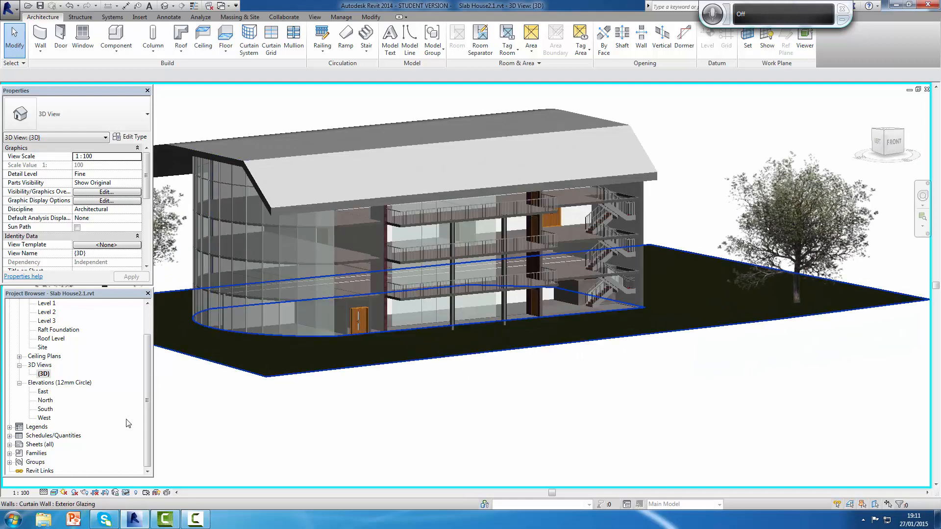
click(126, 493)
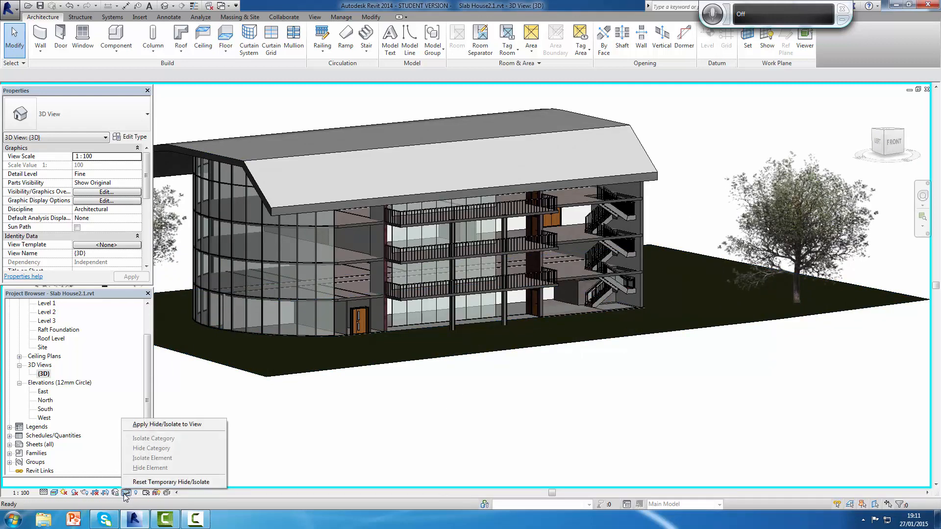
click(171, 483)
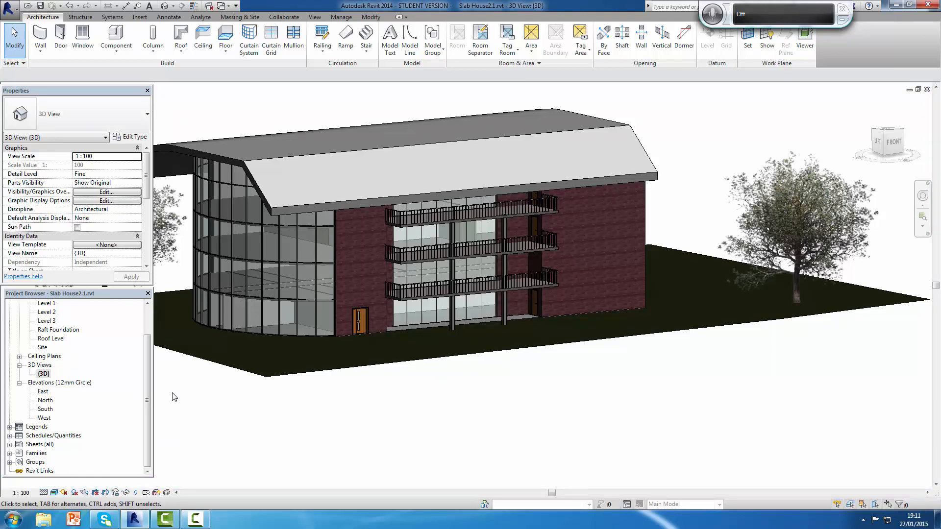
Step: In the Ground Level plan, set the Top Constraint of the four concrete retaining walls enclosing the shaft beside the stair to Up to level: Level 3
scroll(149, 358, up, 2)
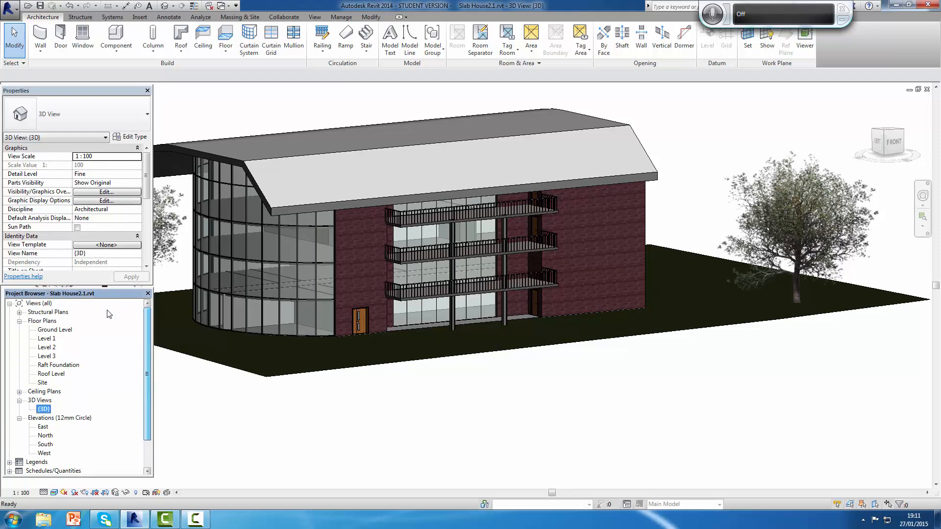
double_click(56, 330)
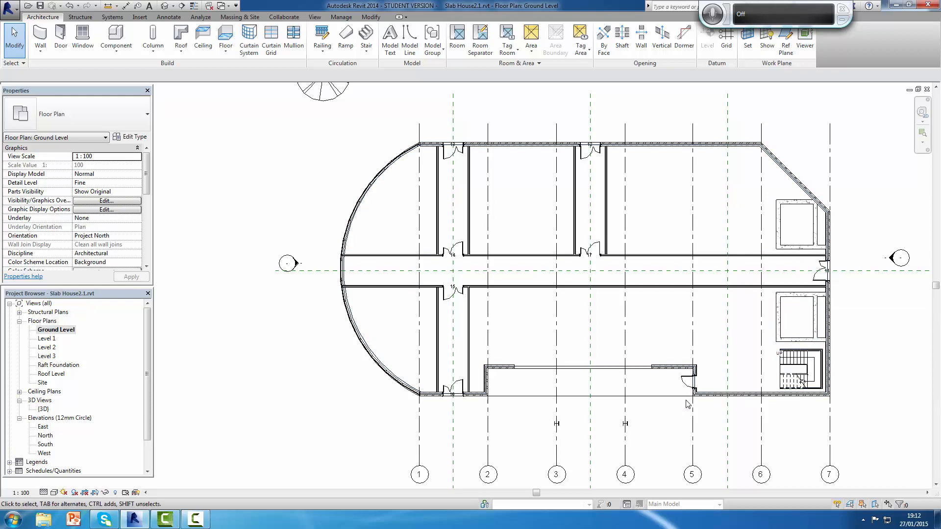
click(780, 338)
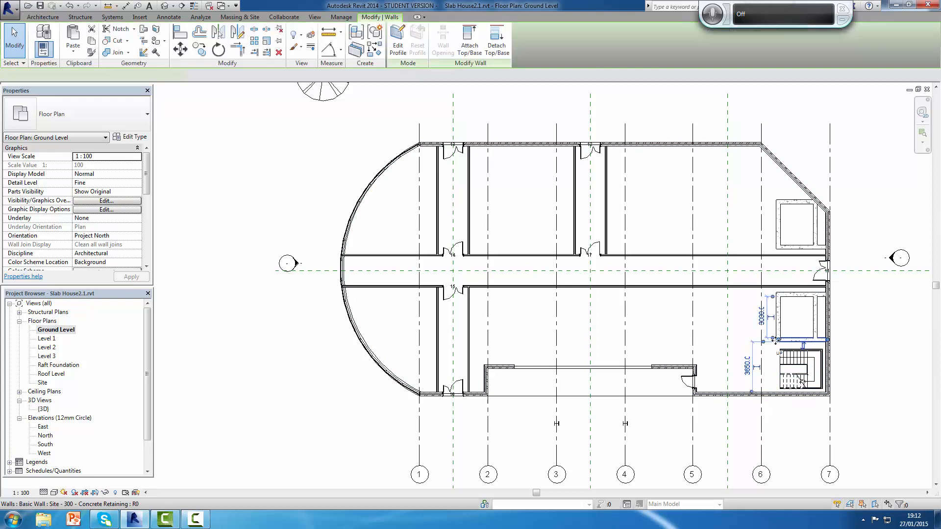
ctrl+click(794, 295)
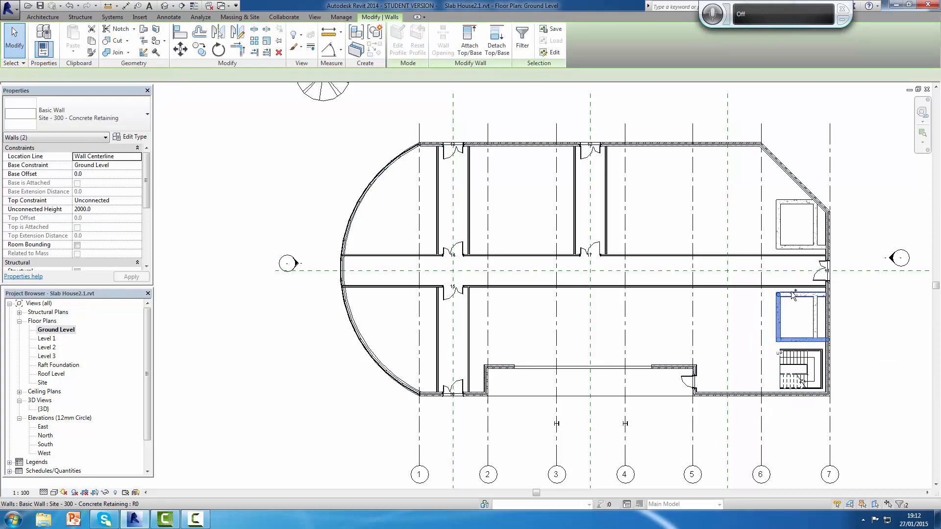
ctrl+click(817, 318)
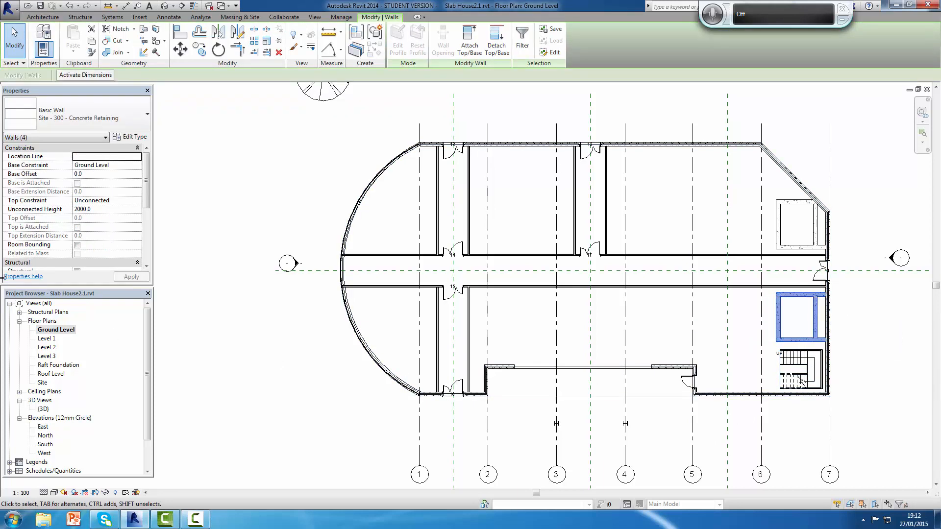
click(124, 167)
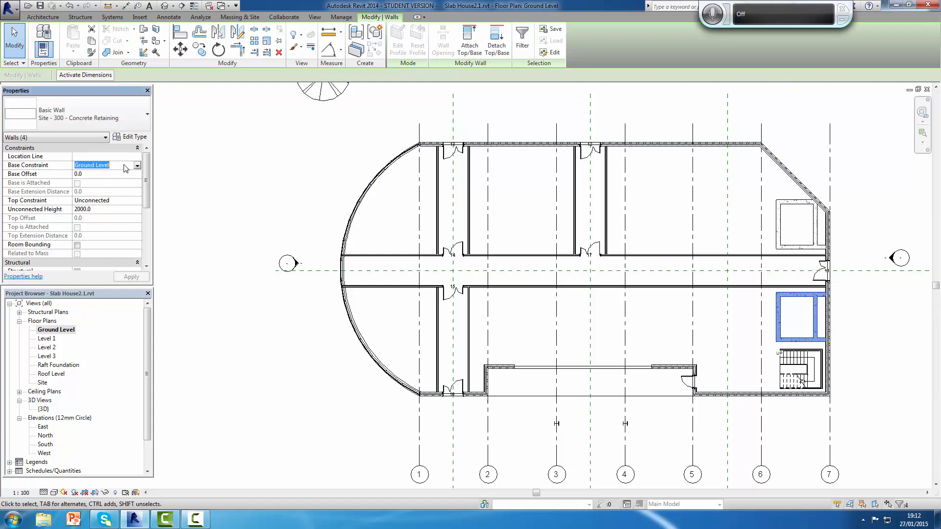
click(130, 201)
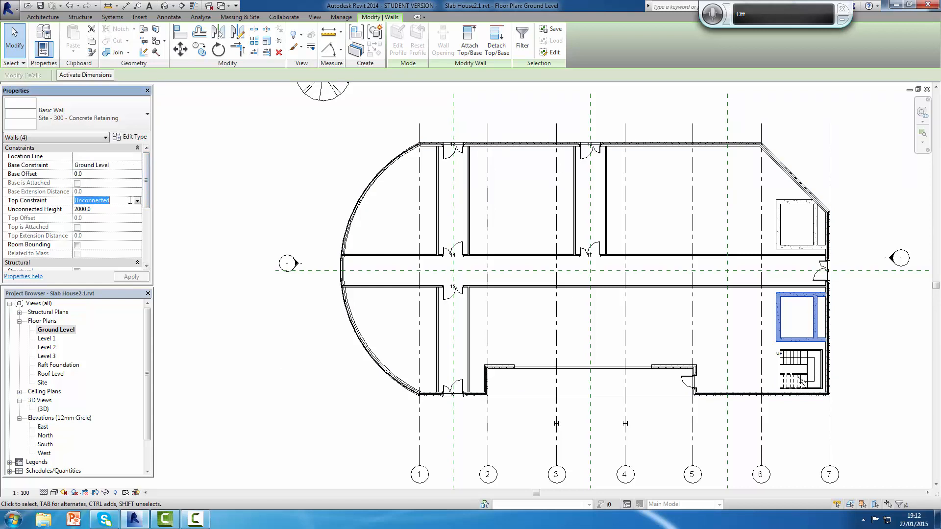
click(137, 201)
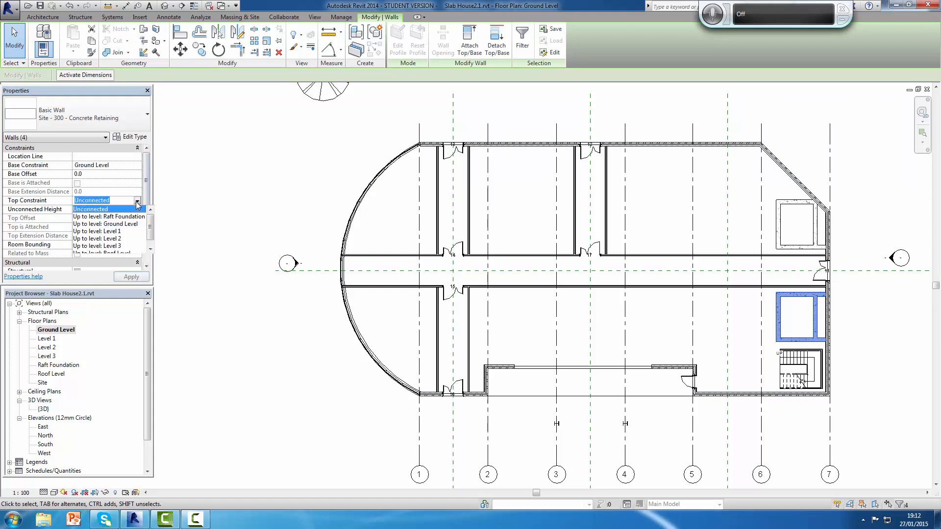
drag(153, 225, 152, 241)
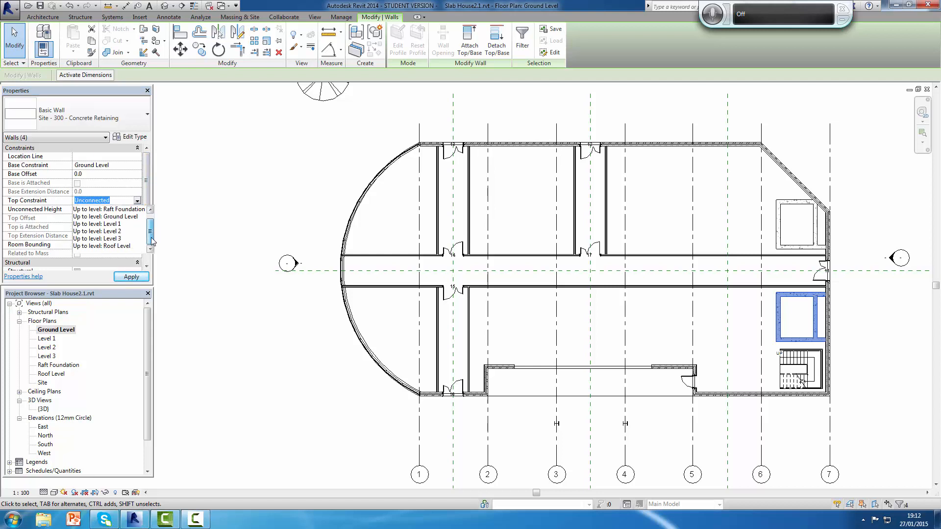
click(111, 239)
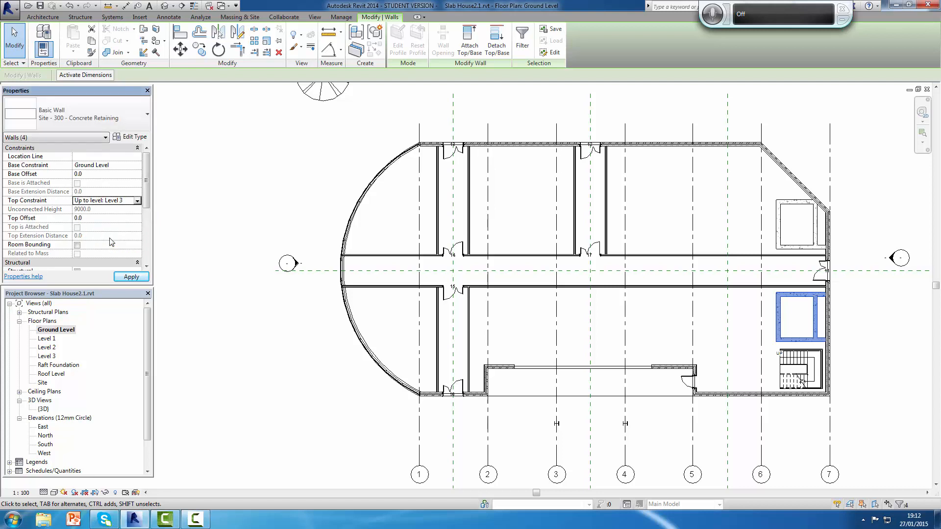
click(131, 278)
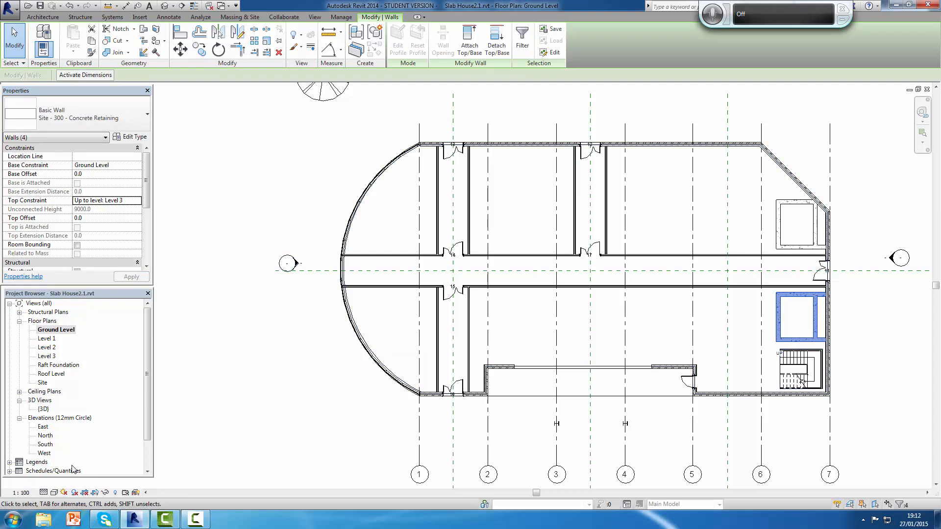
Step: Open the {3D} view and temporarily hide the Cav - 102 75i 100 p - Lwt brick wall in front of the stairs
click(43, 408)
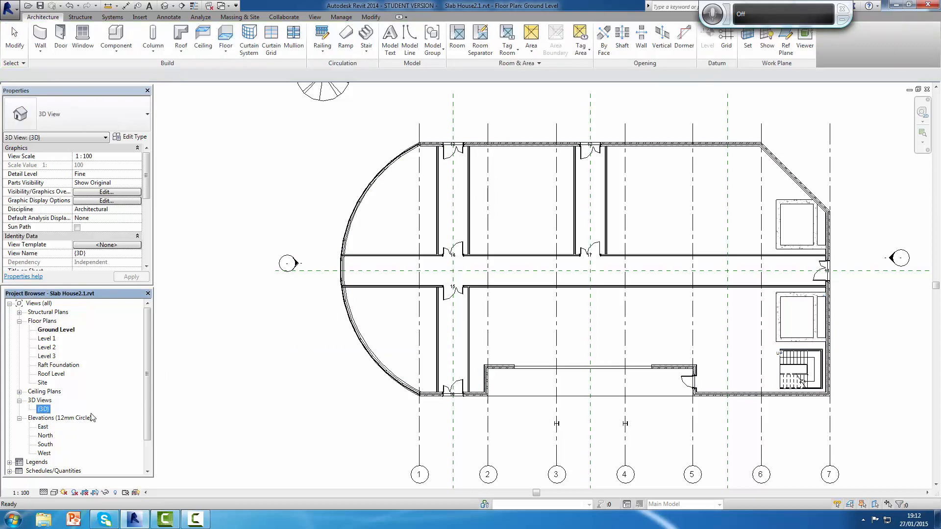
double_click(44, 408)
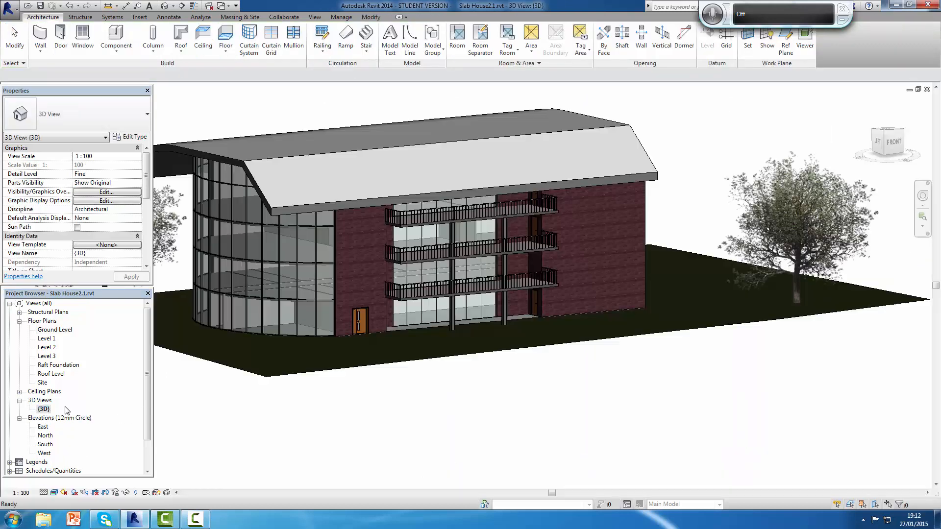
click(634, 266)
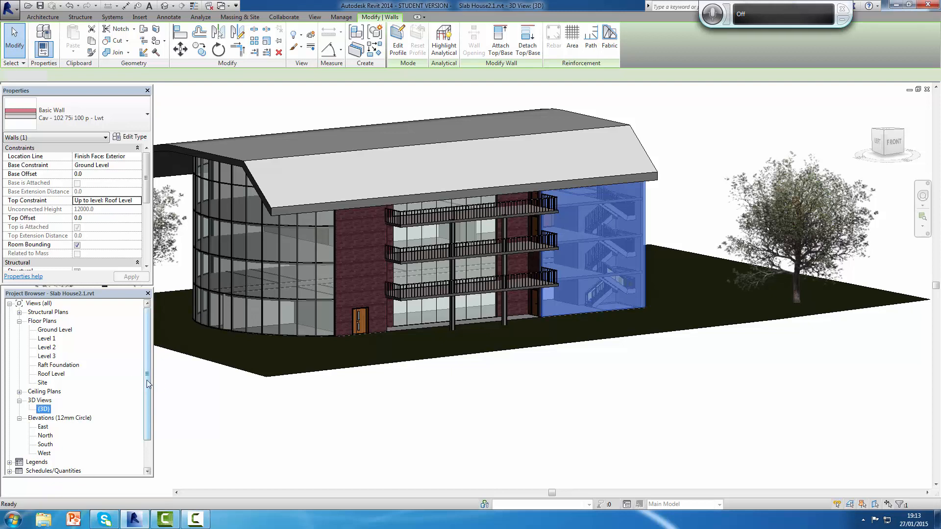
click(44, 409)
scroll(74, 431, down, 2)
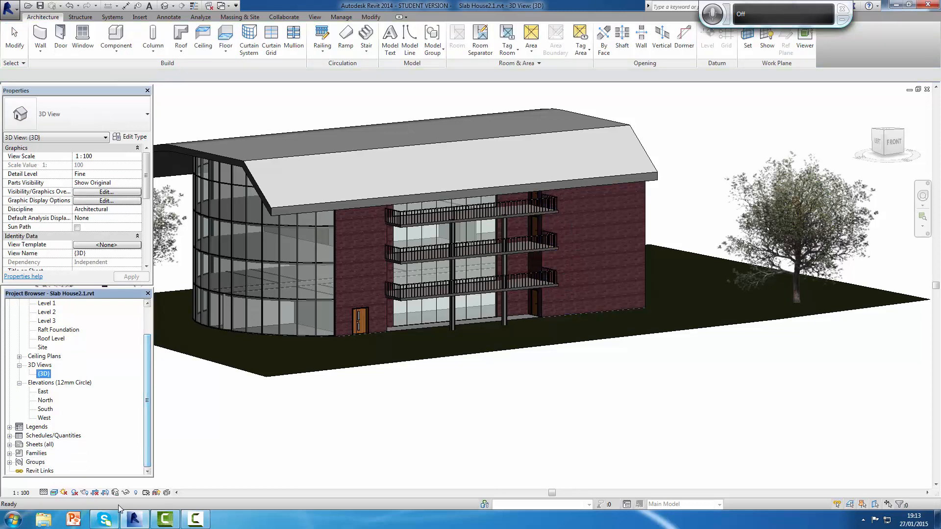
click(592, 268)
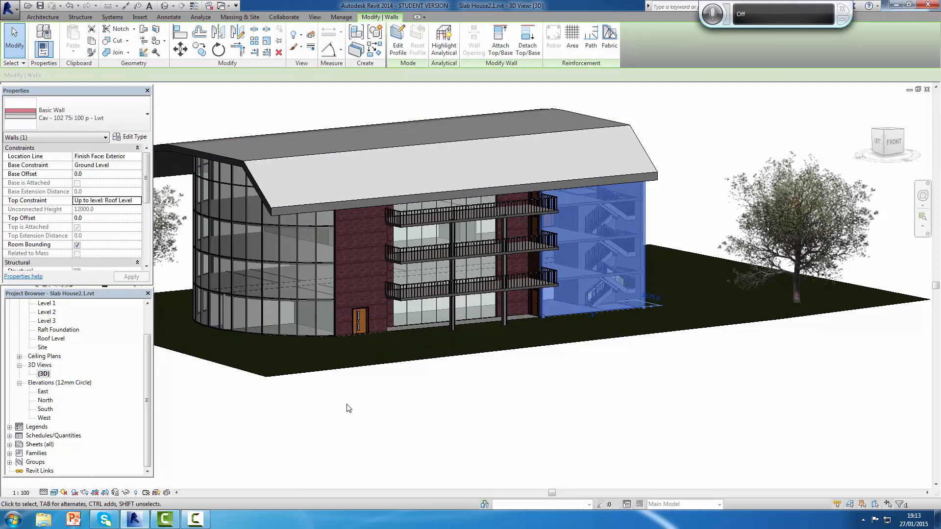
click(126, 492)
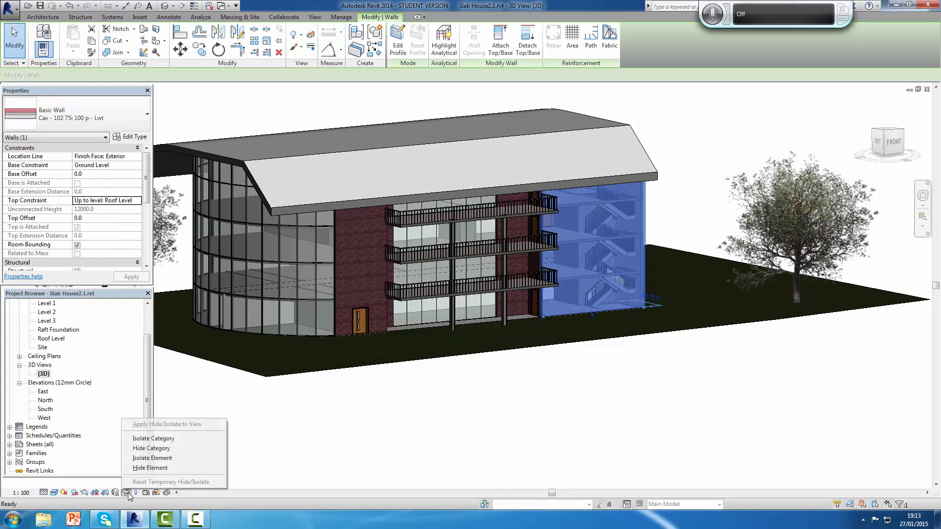
click(194, 473)
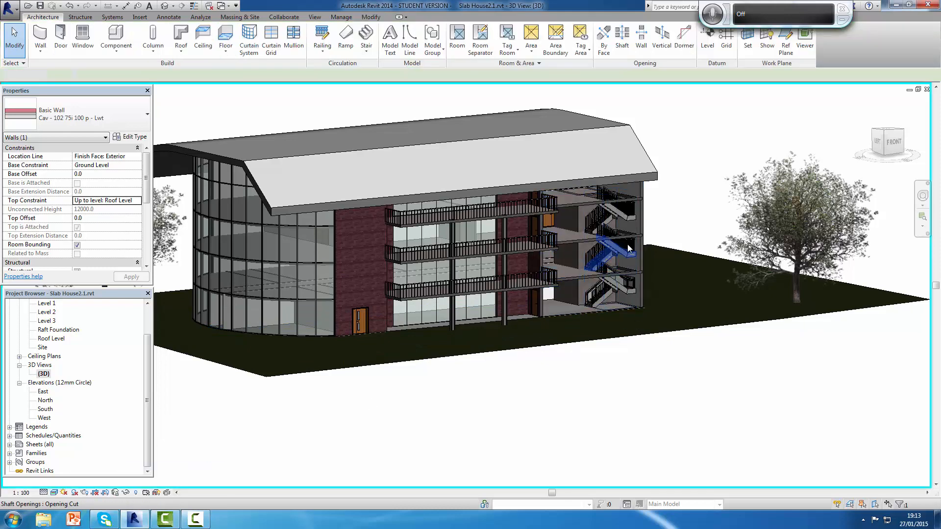
Step: Examine the stairs and the raised concrete shaft wall through the opened front, and orbit around to the end wall
scroll(584, 225, down, 4)
scroll(584, 225, up, 5)
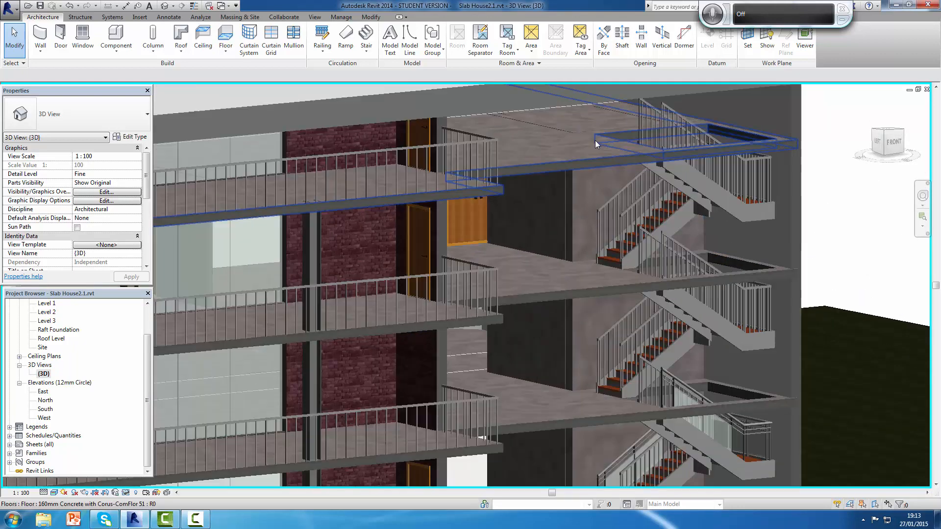
scroll(596, 142, down, 3)
scroll(596, 142, up, 3)
scroll(596, 141, down, 4)
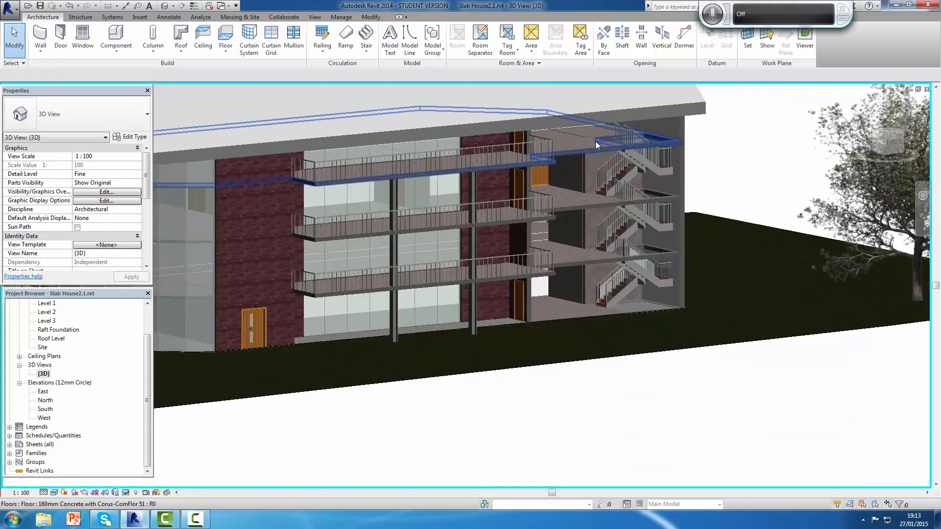
scroll(595, 142, up, 4)
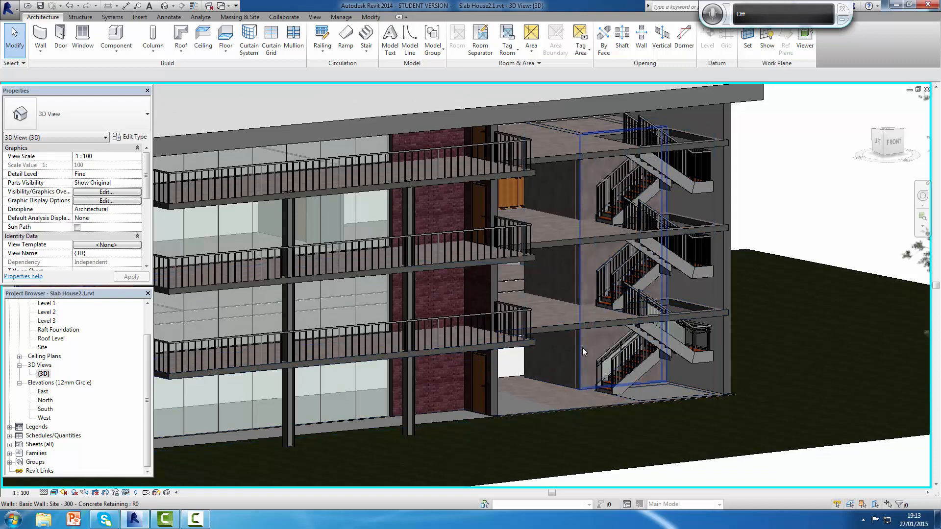
shift+middle_drag(581, 346, 413, 344)
scroll(458, 325, up, 1)
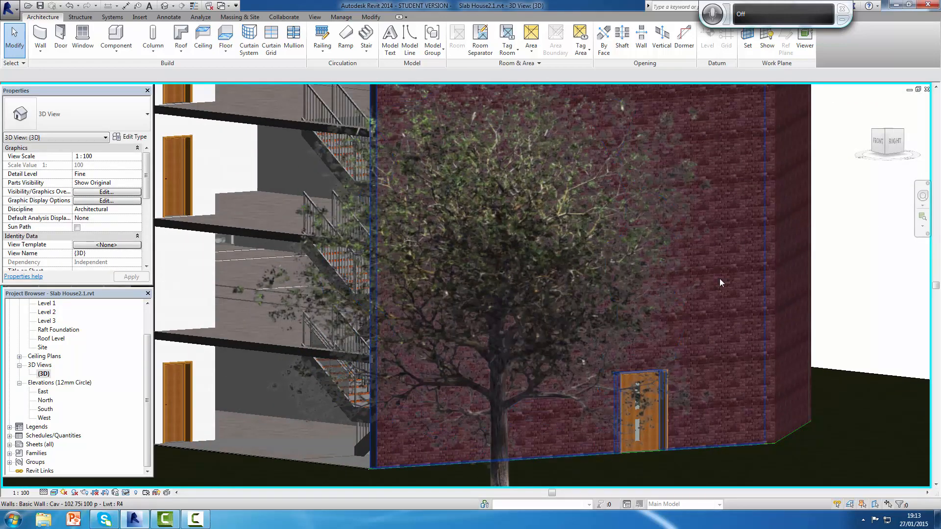
Step: Temporarily hide the brick end wall containing the double door, and examine both concrete shafts behind it
click(757, 260)
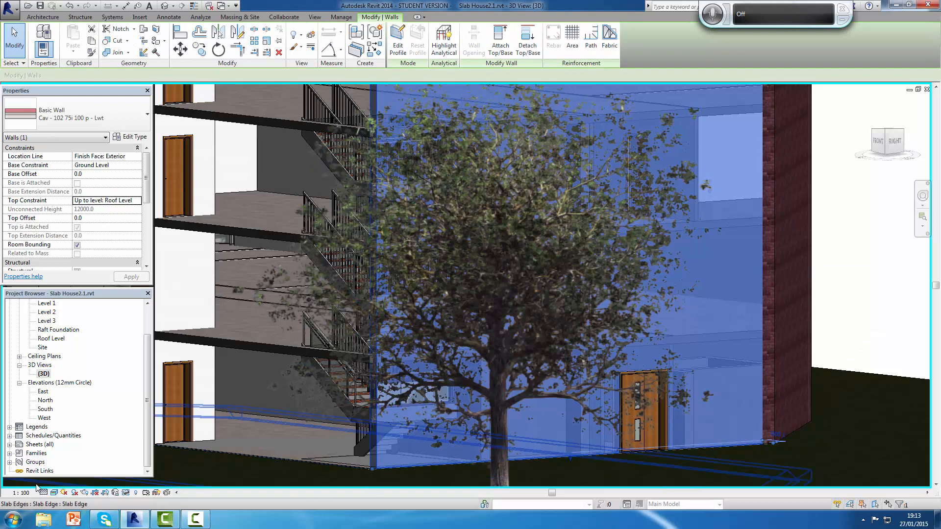
click(127, 494)
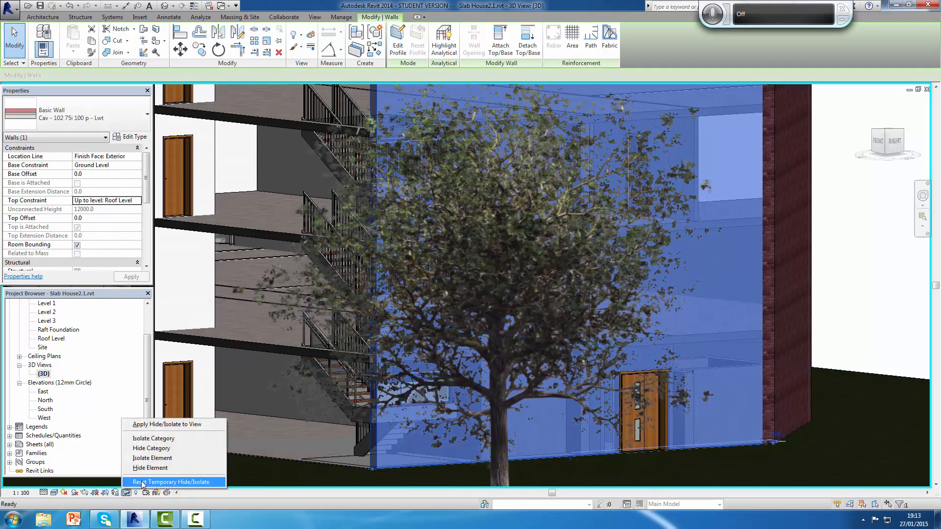
click(136, 468)
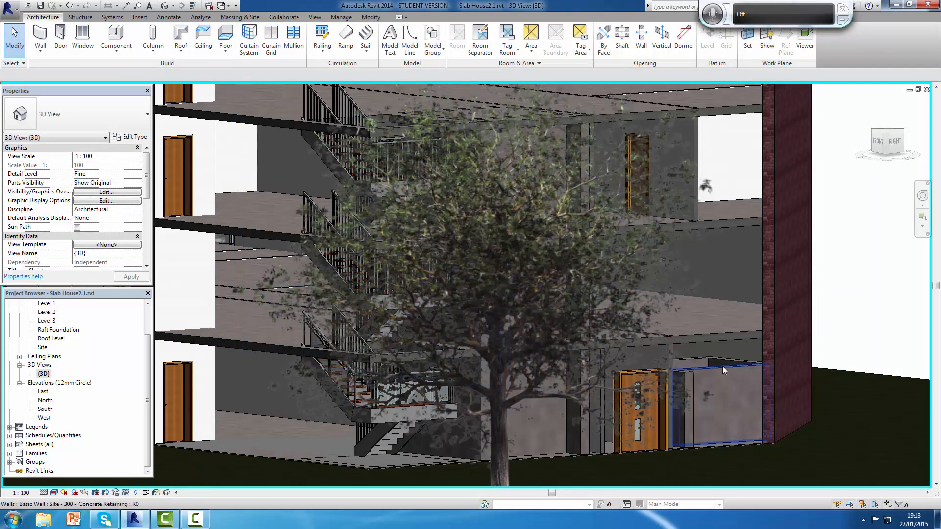
shift+middle_drag(727, 382, 666, 384)
scroll(666, 384, up, 2)
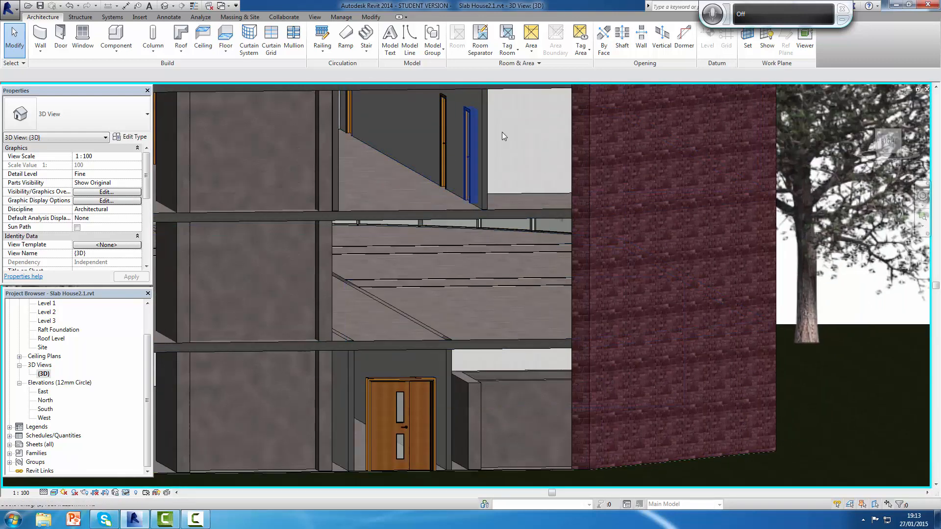
scroll(549, 153, down, 3)
scroll(550, 157, up, 2)
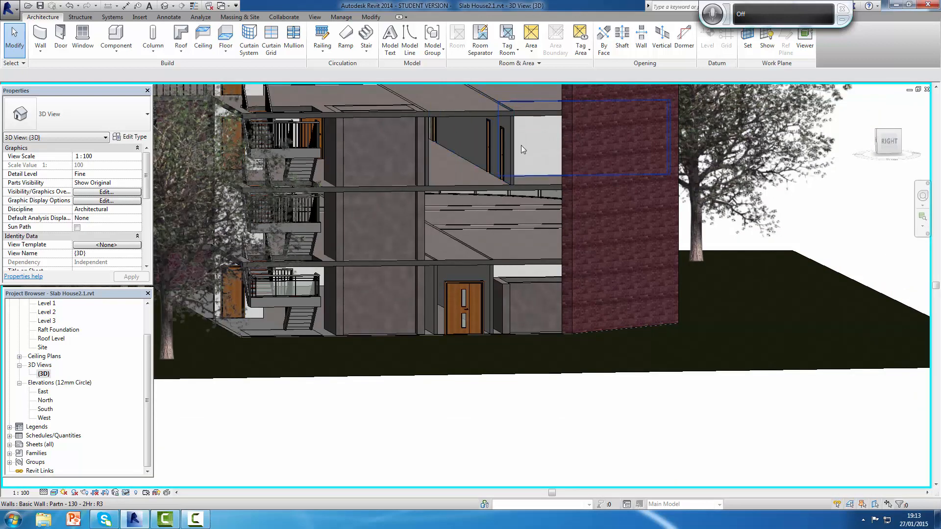
Step: Set the Top Constraint of the four concrete retaining walls of the low shaft beside the double door to Up to level: Roof Level
click(530, 291)
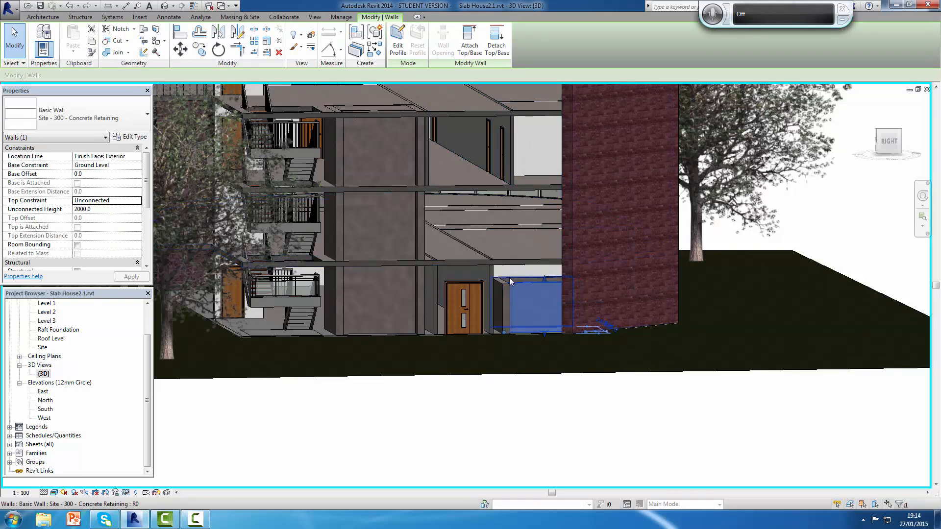
ctrl+click(507, 289)
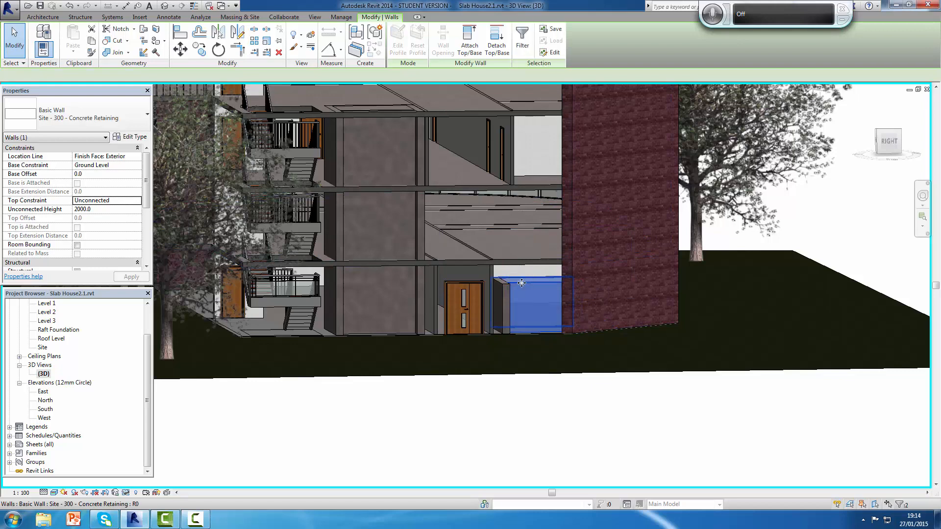
ctrl+click(572, 307)
scroll(593, 366, up, 2)
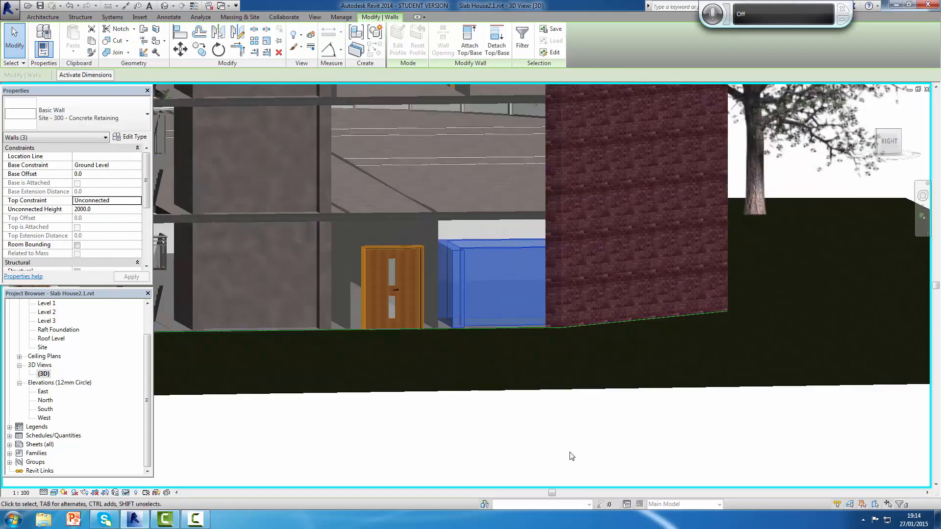
shift+middle_drag(602, 469, 663, 475)
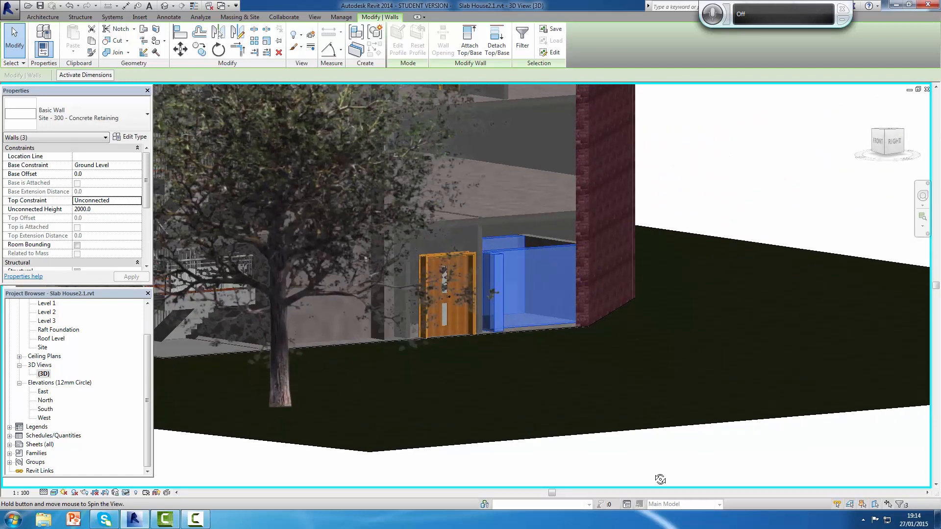
scroll(535, 300, up, 2)
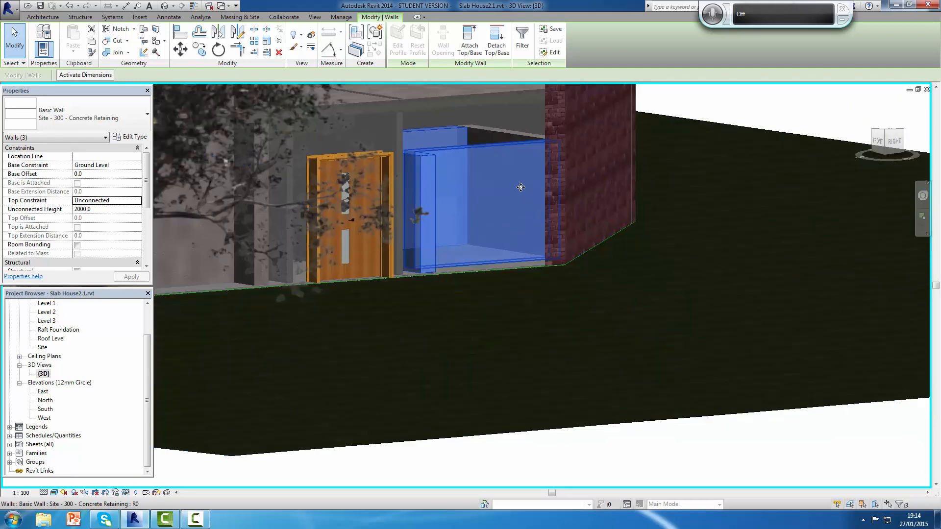
ctrl+click(506, 128)
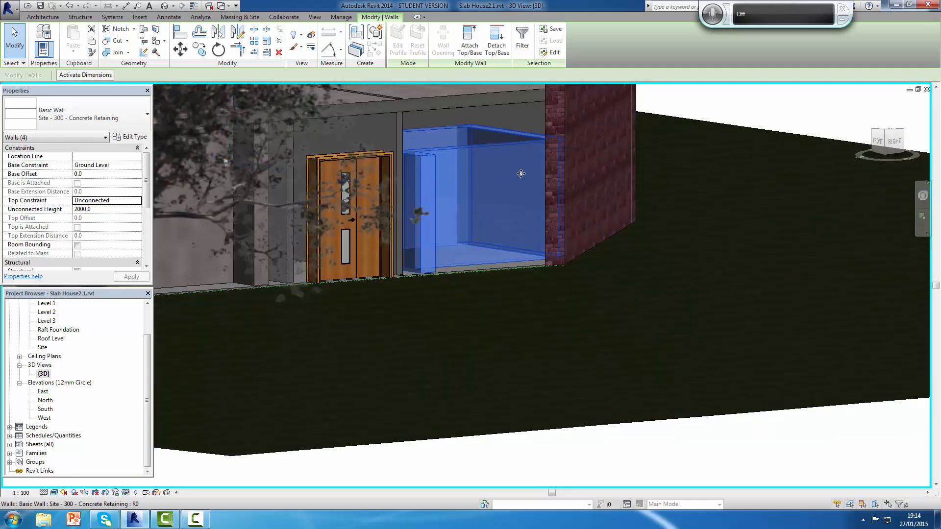
scroll(545, 201, down, 2)
scroll(538, 183, down, 2)
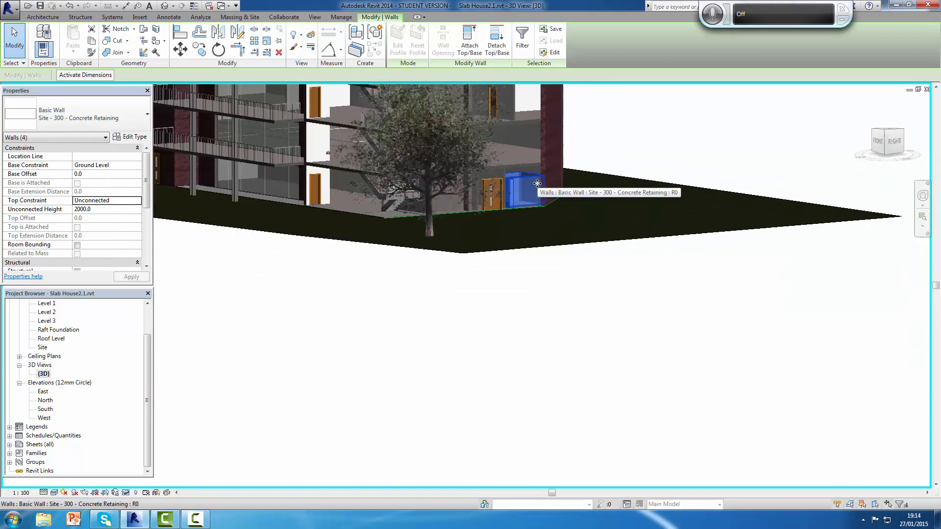
scroll(556, 291, down, 2)
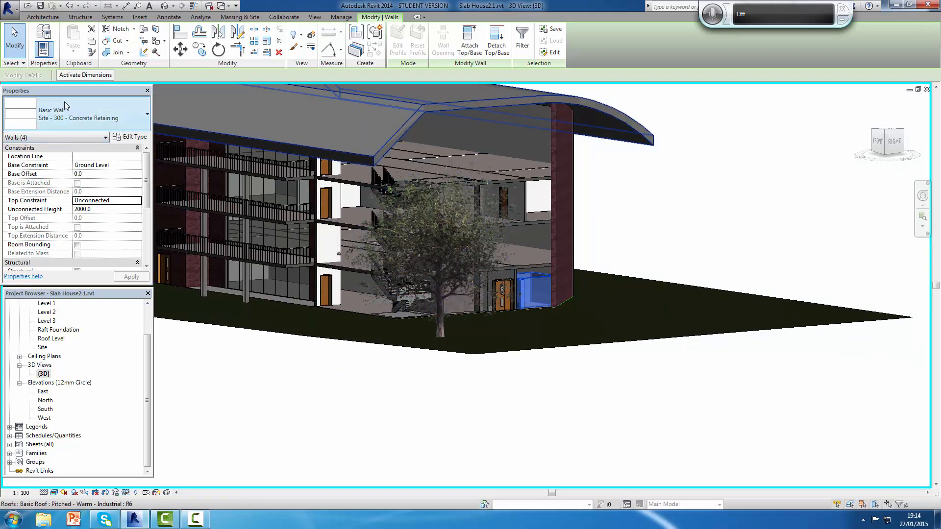
click(138, 201)
drag(150, 234, 150, 246)
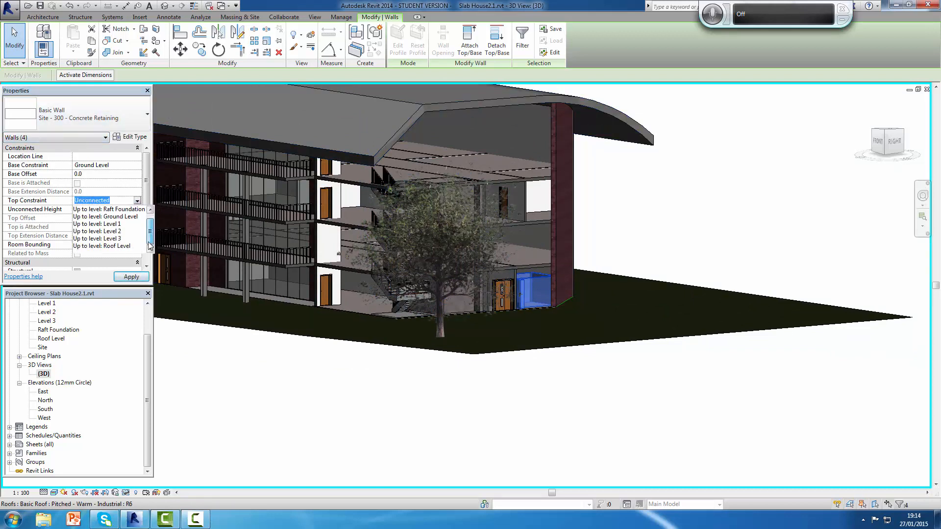
click(112, 247)
click(131, 277)
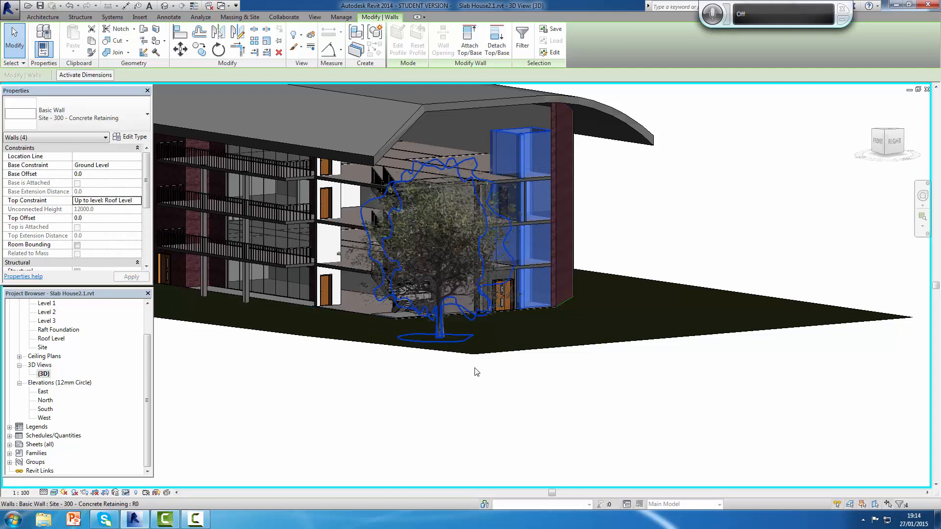
Step: View the whole building from the curved glass end, reset the temporary hiding, and open the Ground Level floor plan
click(191, 344)
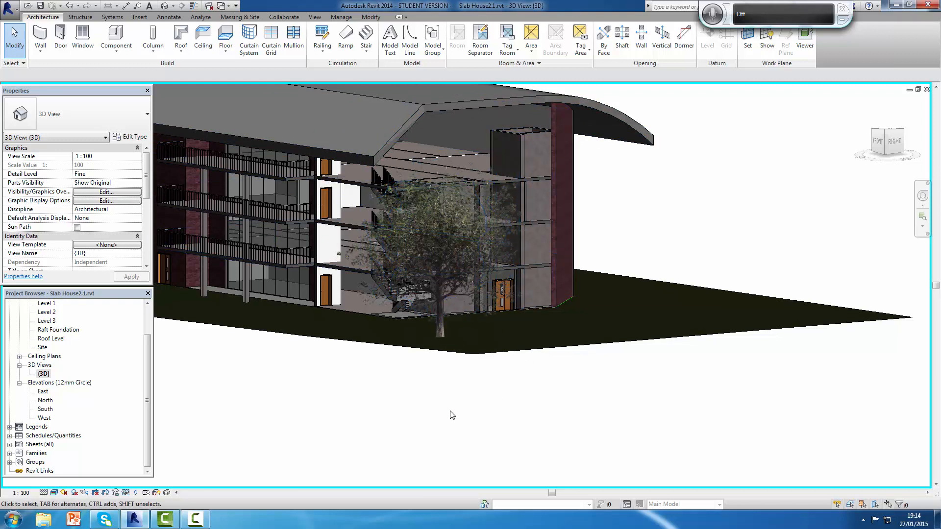
shift+middle_drag(658, 448, 808, 404)
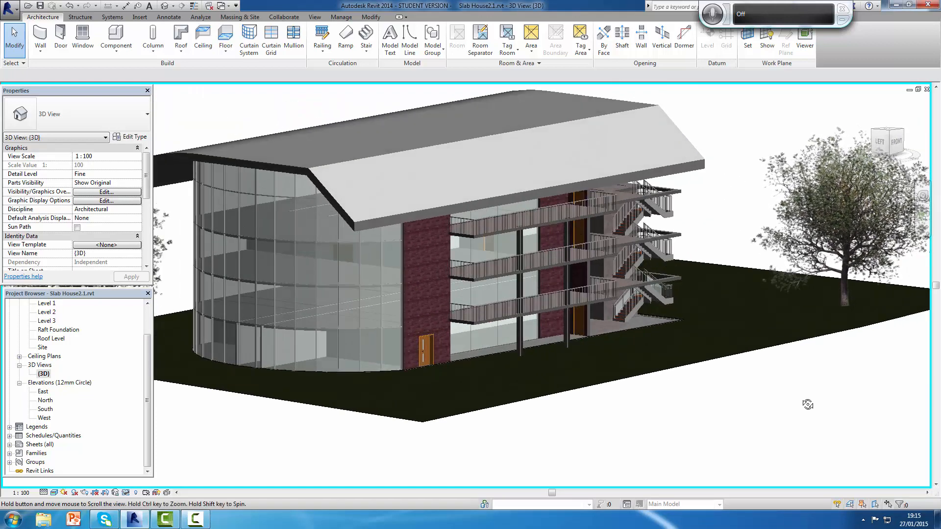
scroll(801, 401, up, 2)
scroll(619, 283, down, 3)
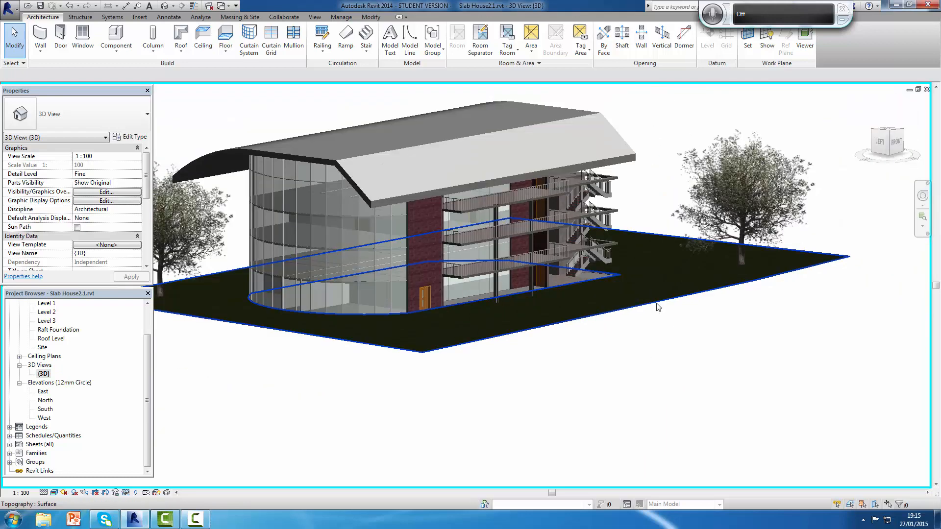
scroll(658, 308, down, 3)
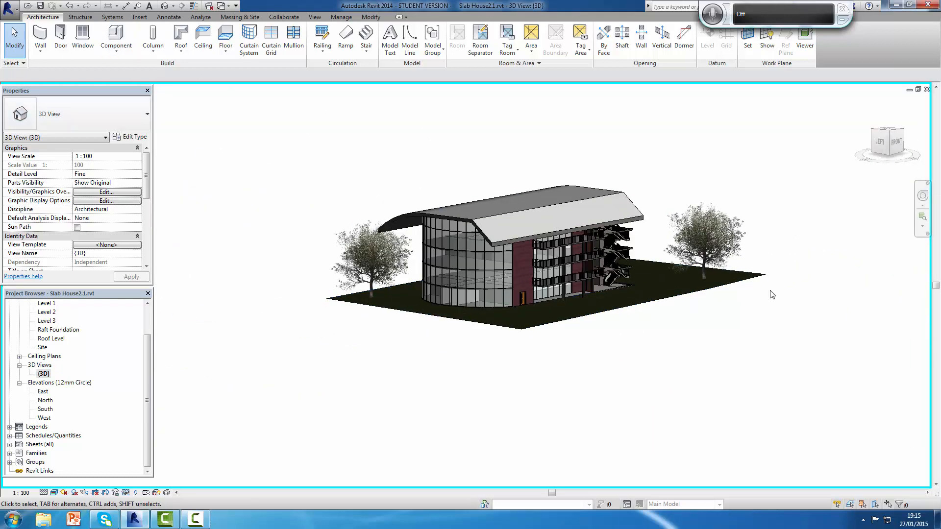
click(128, 494)
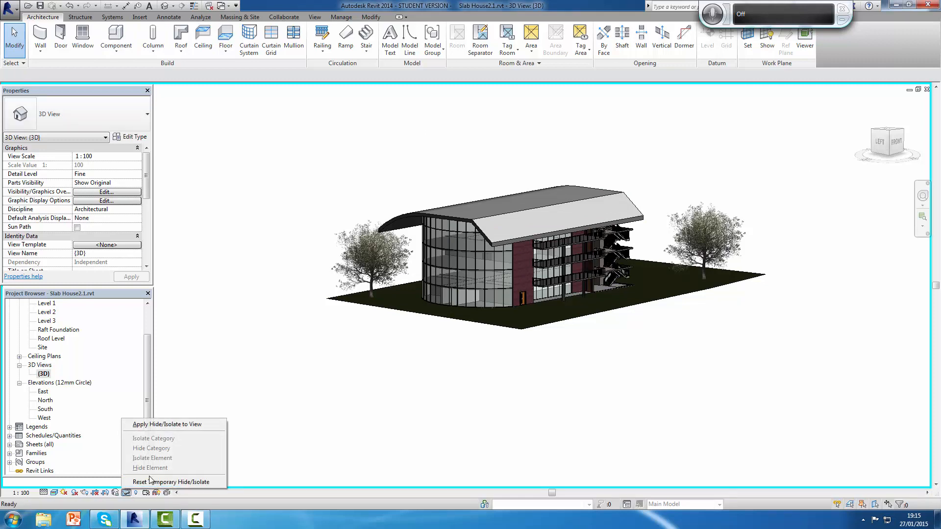
click(170, 482)
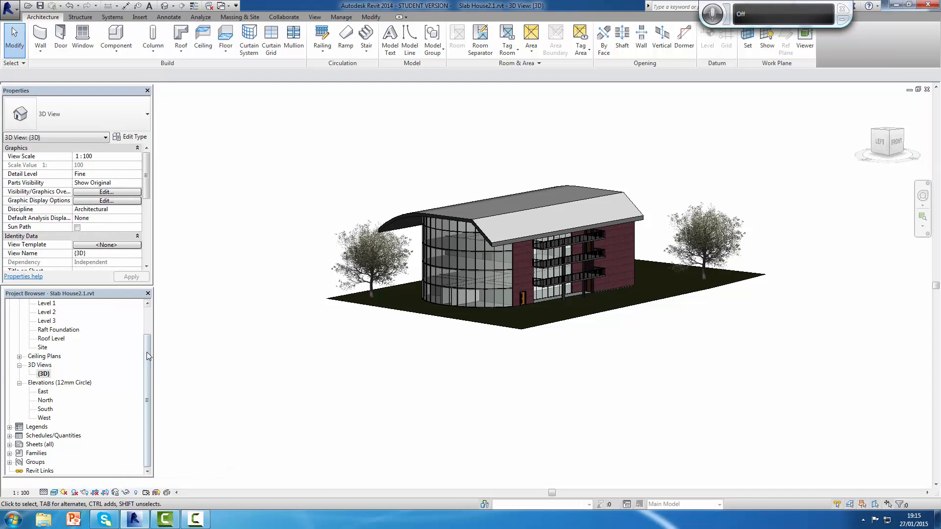
drag(146, 352, 146, 321)
double_click(57, 331)
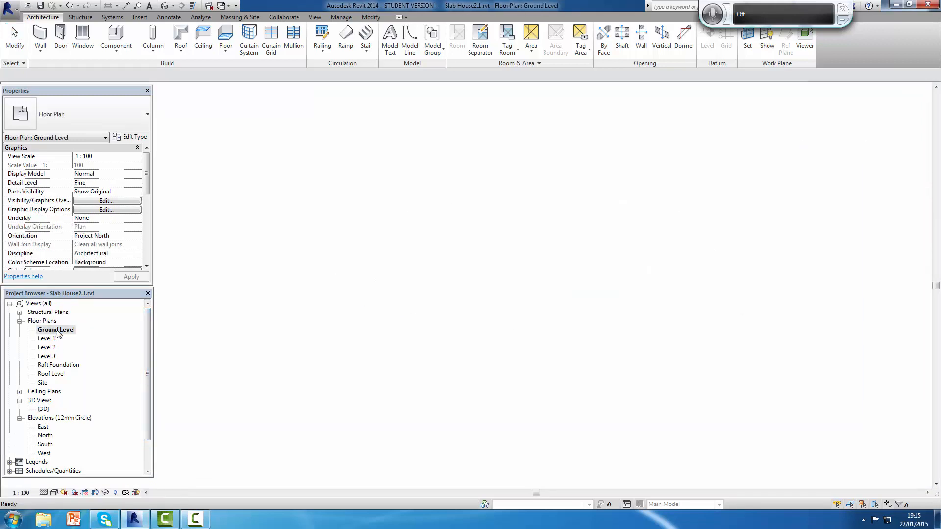
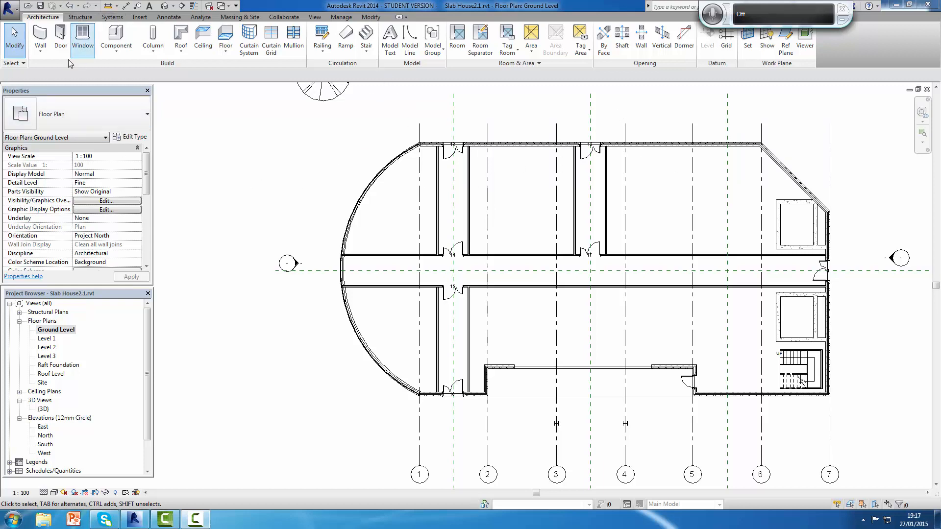
Step: Start the Window command, check the available window types, and open the UK library's Windows folder for loading a family
click(87, 37)
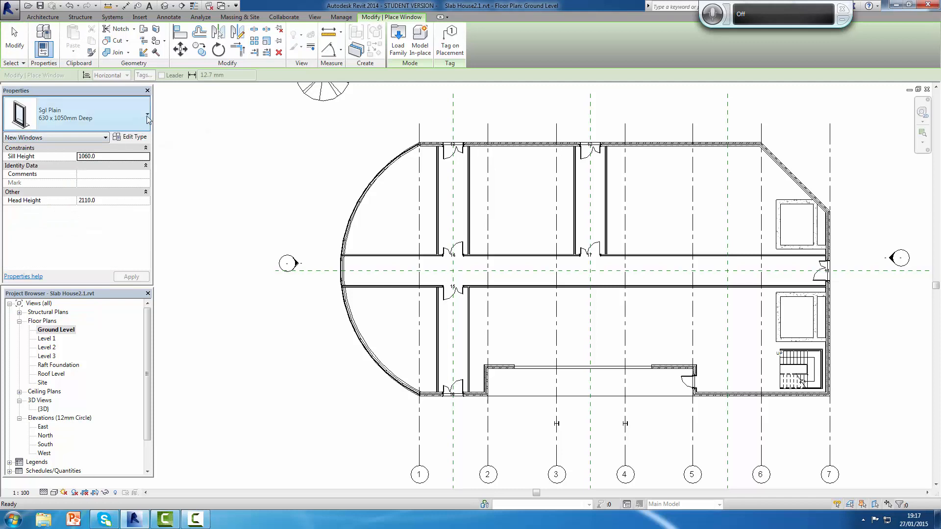
click(147, 116)
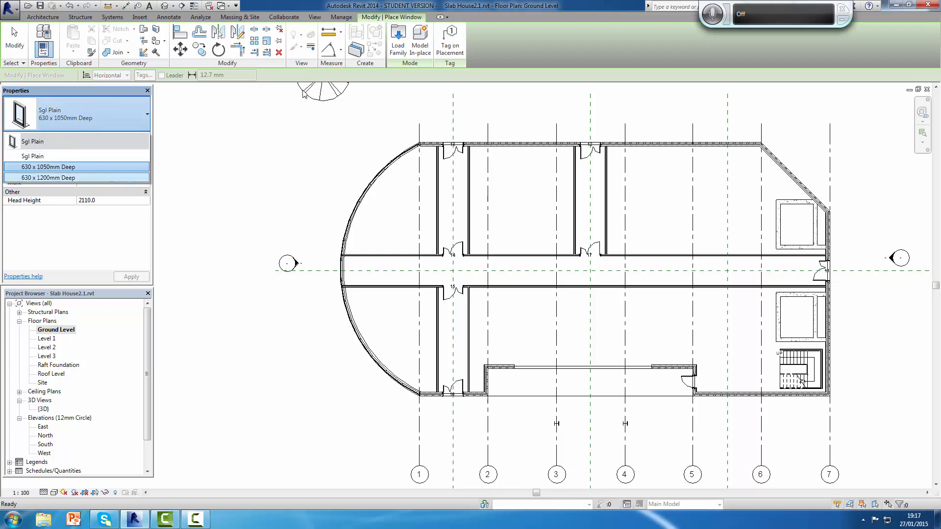
click(403, 41)
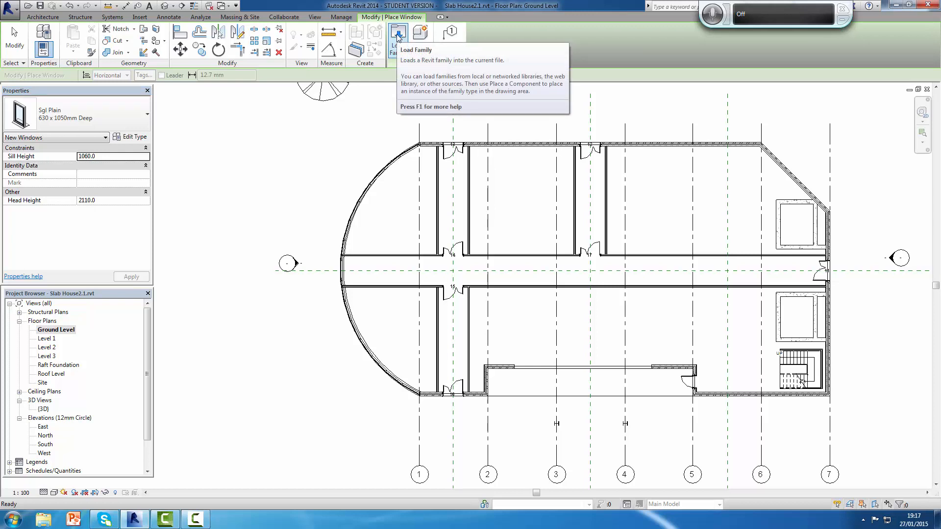
click(398, 35)
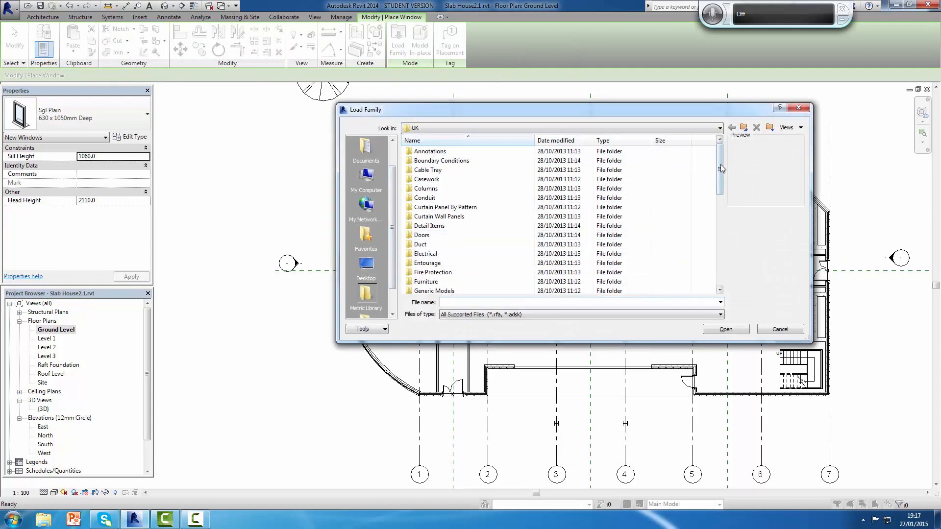
mouse_move(721, 169)
mouse_down()
mouse_move(719, 194)
mouse_move(714, 173)
mouse_up()
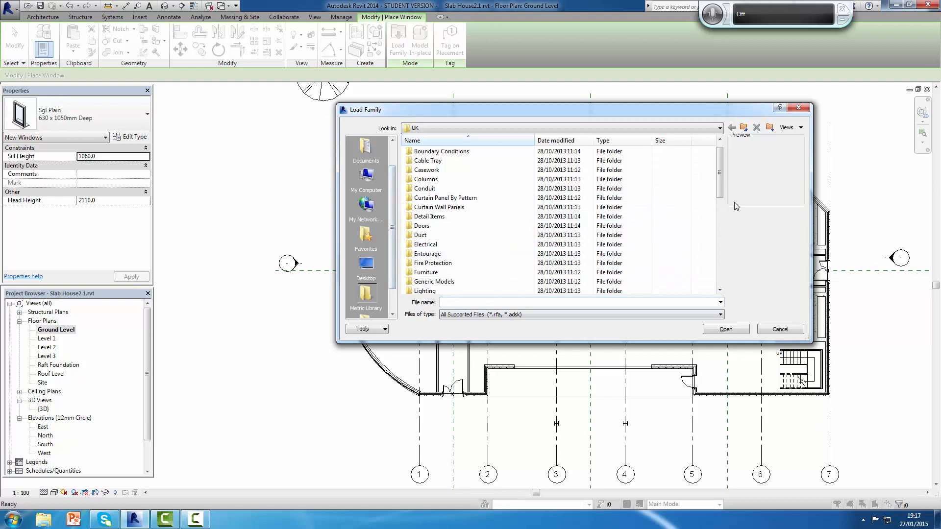
drag(721, 170, 721, 266)
click(422, 282)
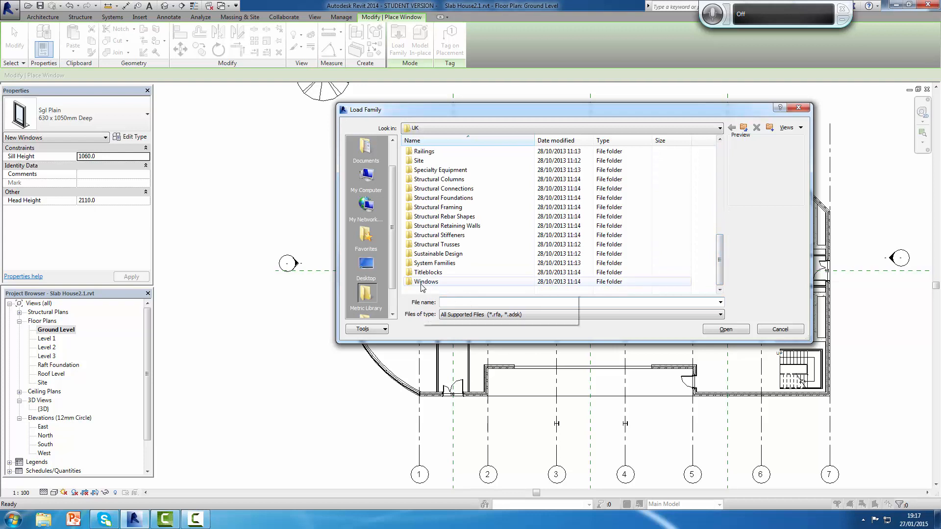
double_click(421, 282)
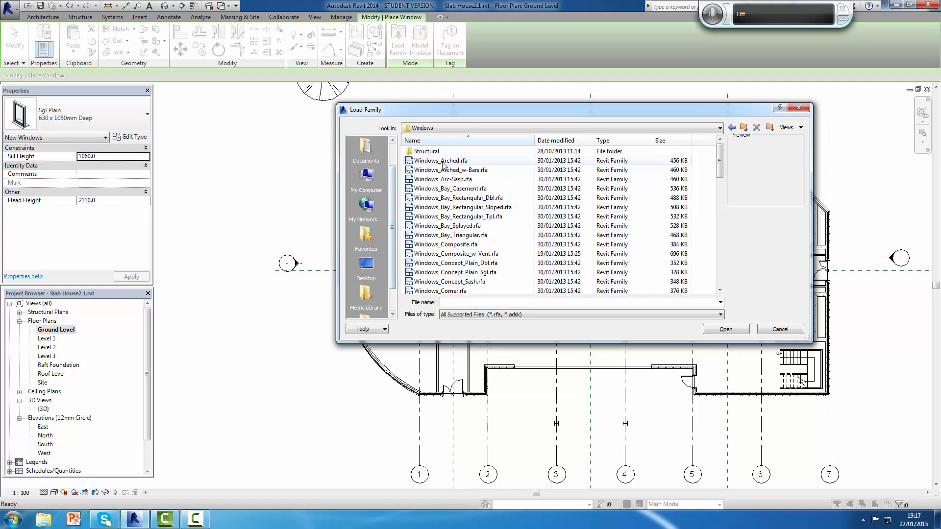
Step: Examine the previews of the window families in the Windows folder, from the arched types down to the grill types
click(633, 162)
key(Down)
key(Down)
key(Down)
key(Down)
key(Down)
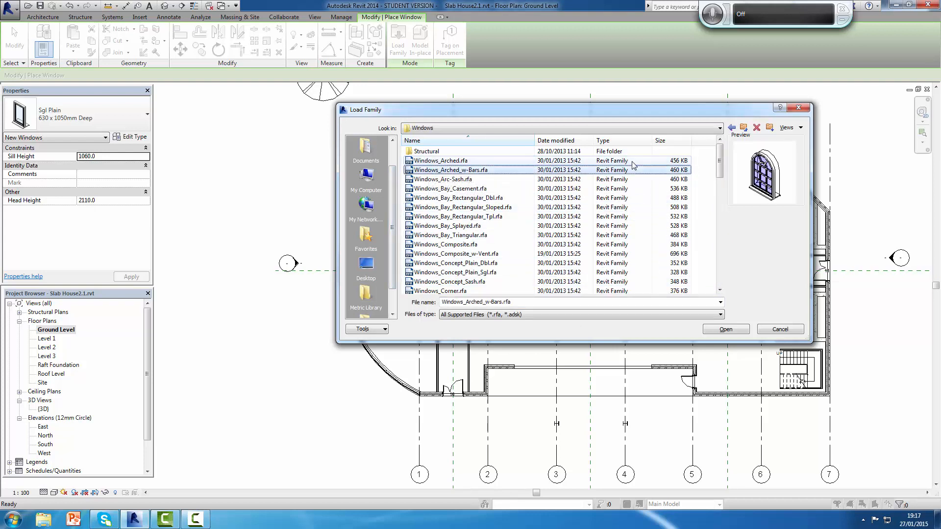
key(Down)
key(Down)
key(Down)
key(Down)
key(Down)
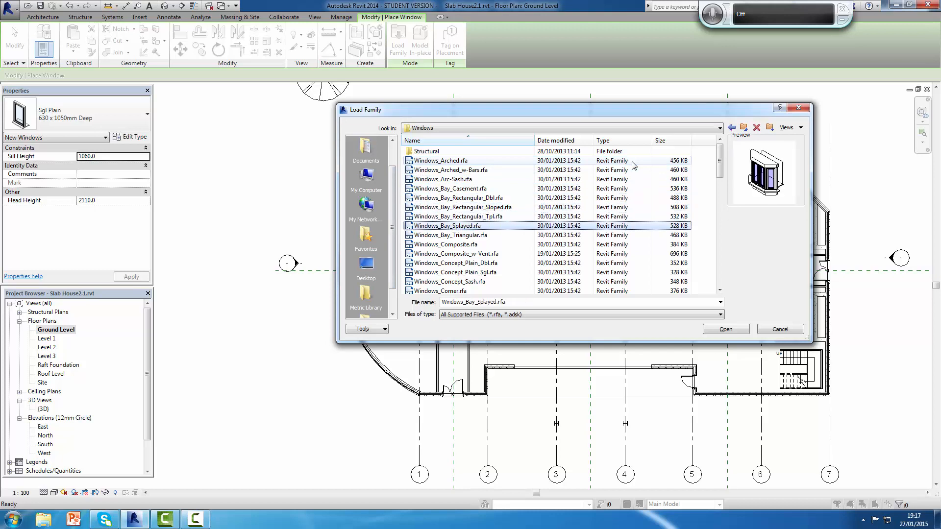
key(Down)
key(Down)
key(Down)
key(Down)
key(Down)
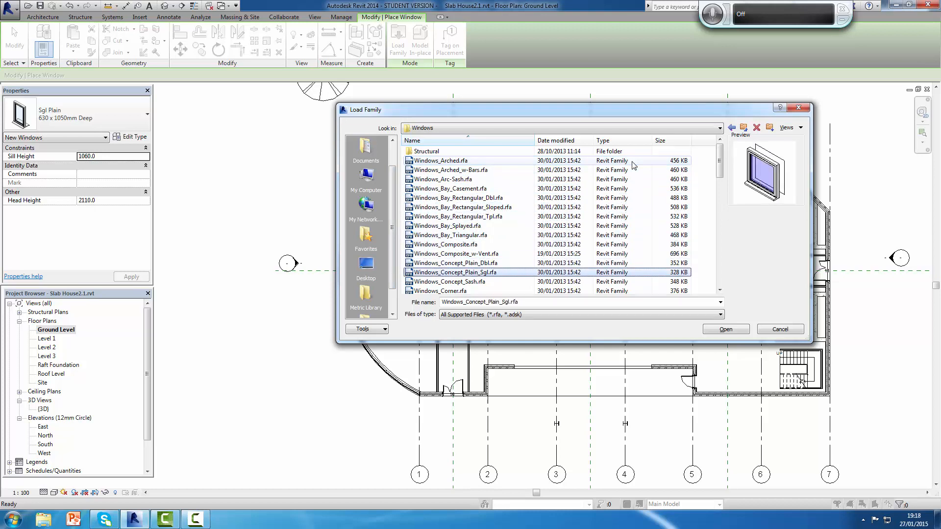
key(Down)
key(Down)
key(Down)
key(Down)
key(Down)
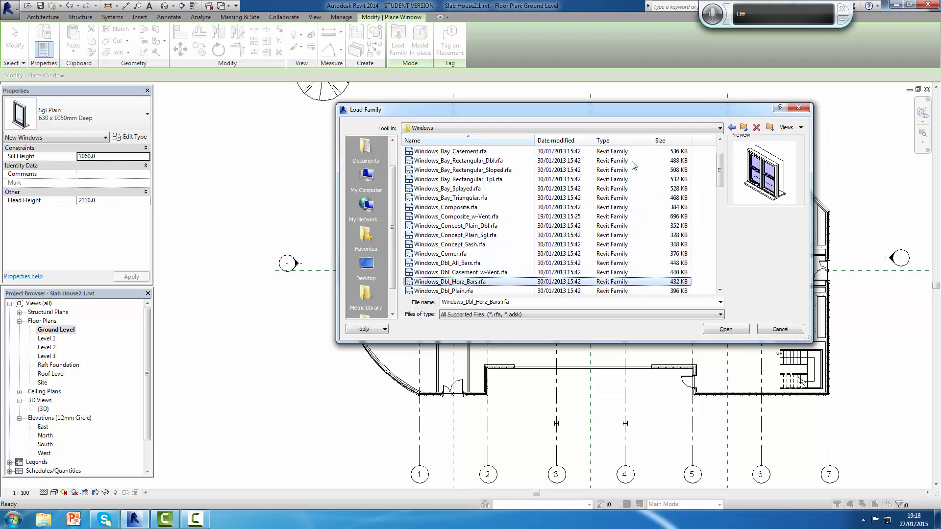
key(Down)
key(Down)
key(Down)
key(Down)
key(Down)
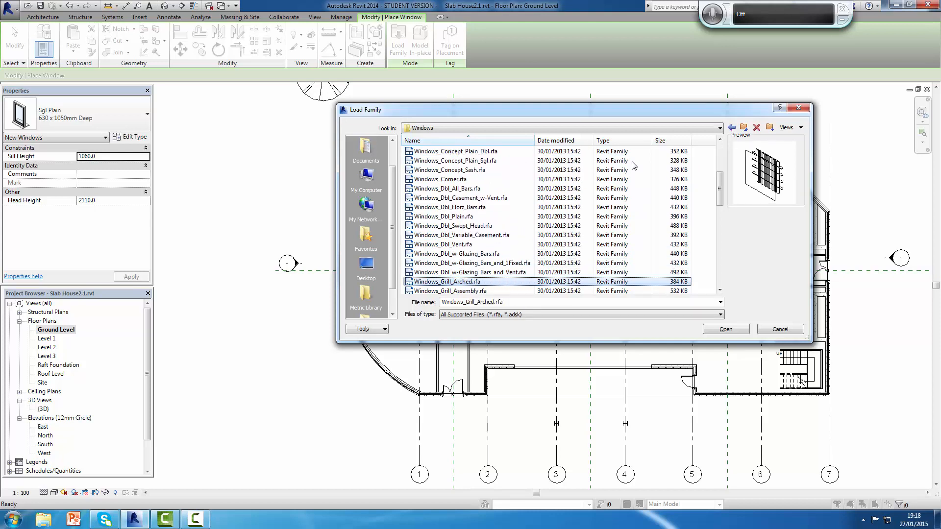
key(Up)
key(Up)
key(Up)
key(Up)
key(Up)
key(Up)
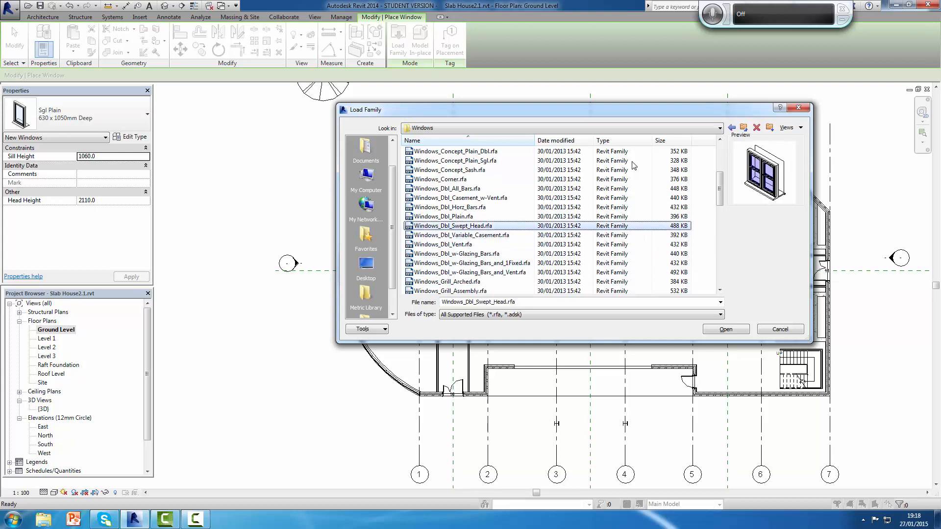
key(Up)
key(Up)
key(Up)
key(Up)
key(Up)
key(Up)
key(Up)
key(Up)
key(Up)
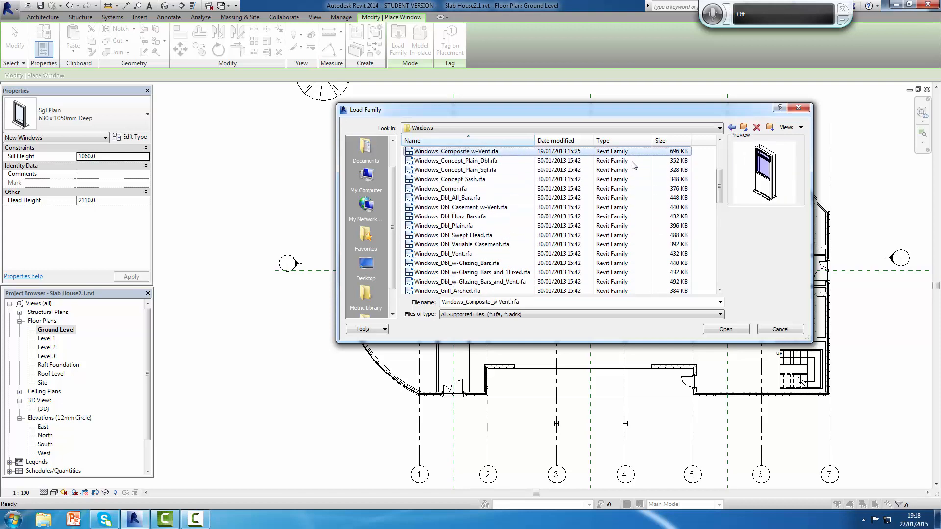
key(Up)
key(Up)
key(Up)
key(Up)
key(Up)
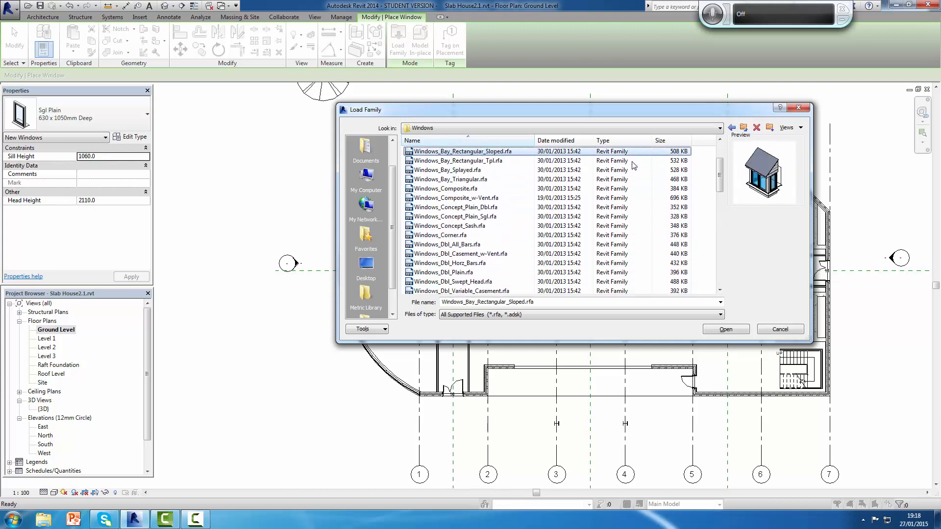
key(Up)
key(Up)
key(Up)
key(Up)
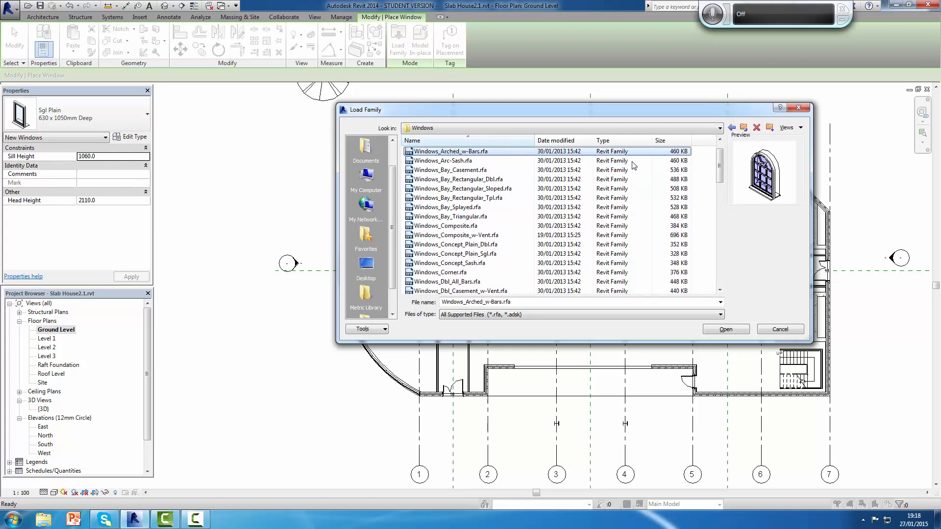
key(Up)
key(Up)
key(Down)
key(Down)
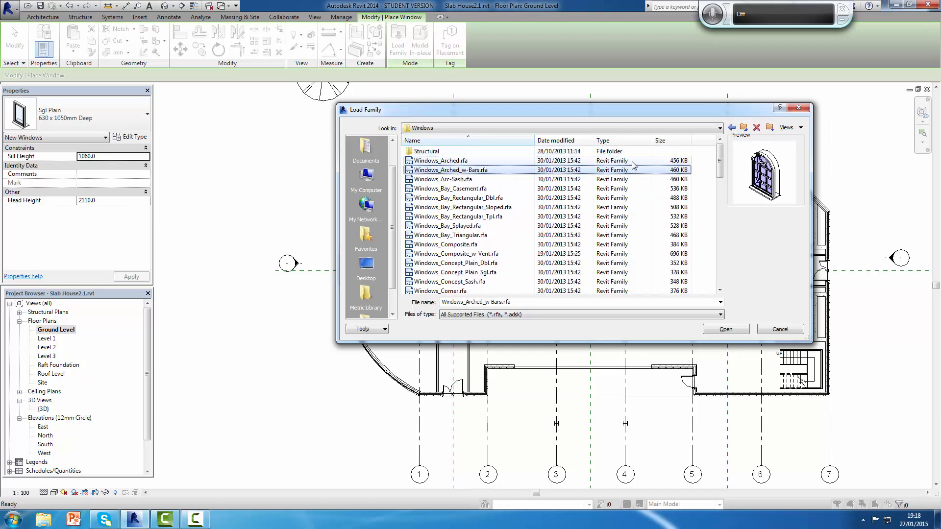
Step: Load Windows_Arched.rfa and set up placement of its 1360x910mm type with Tag on Placement enabled
click(633, 163)
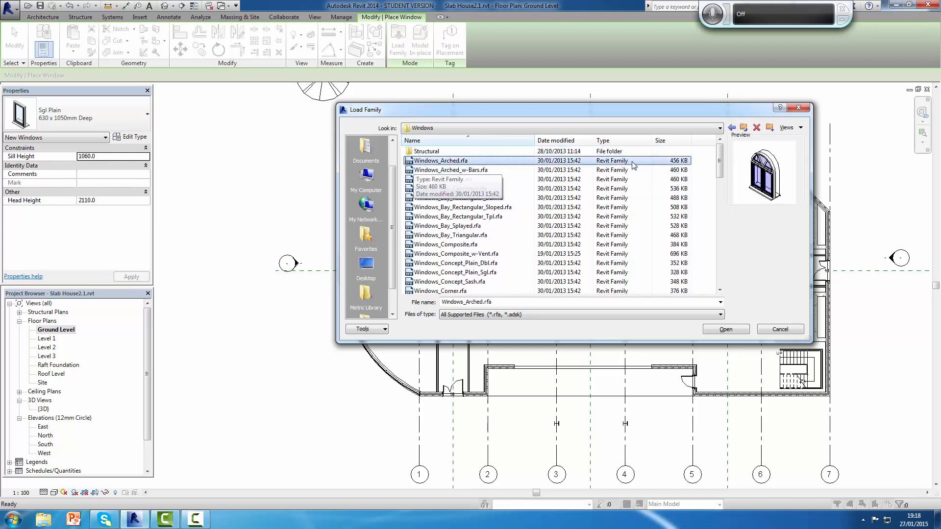
click(726, 330)
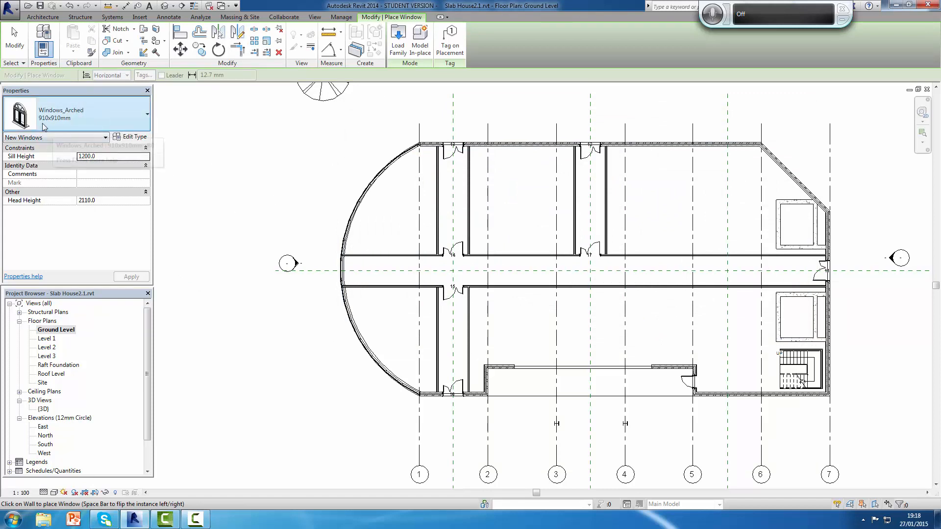
click(146, 116)
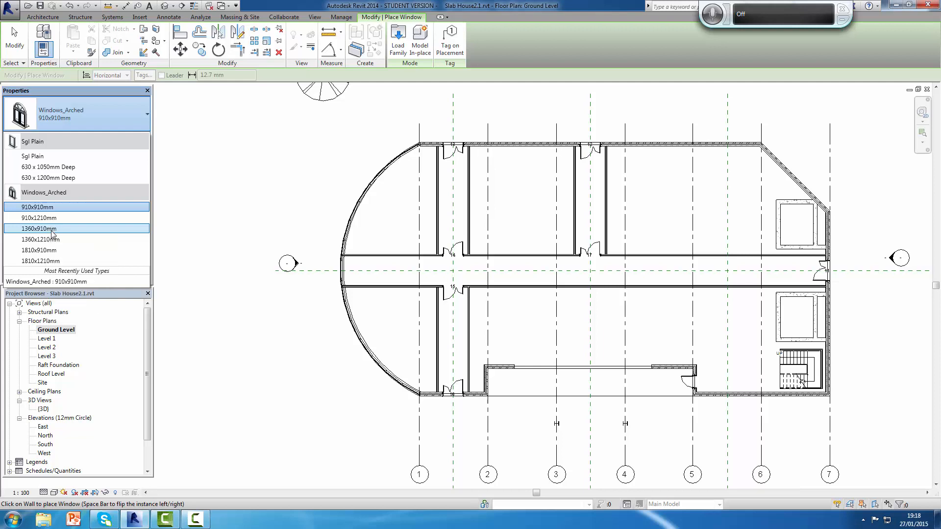
key(Escape)
key(Escape)
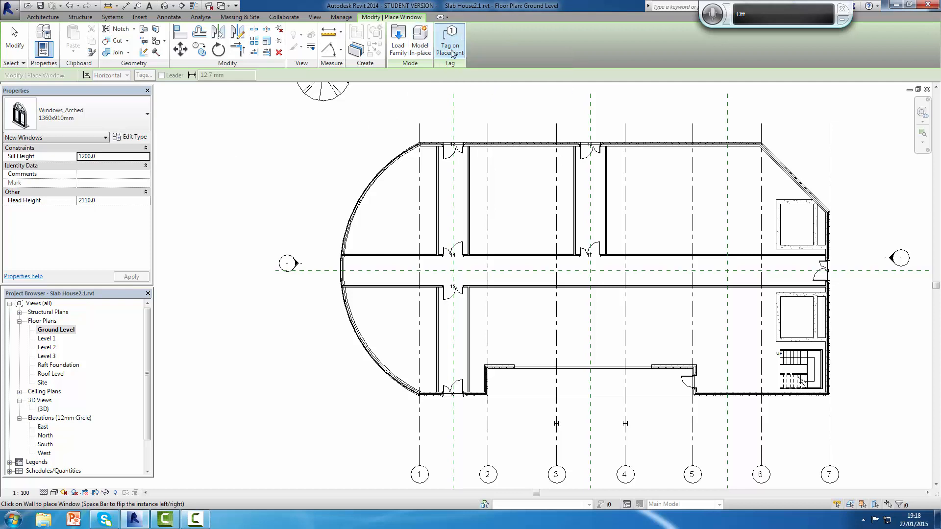
click(450, 49)
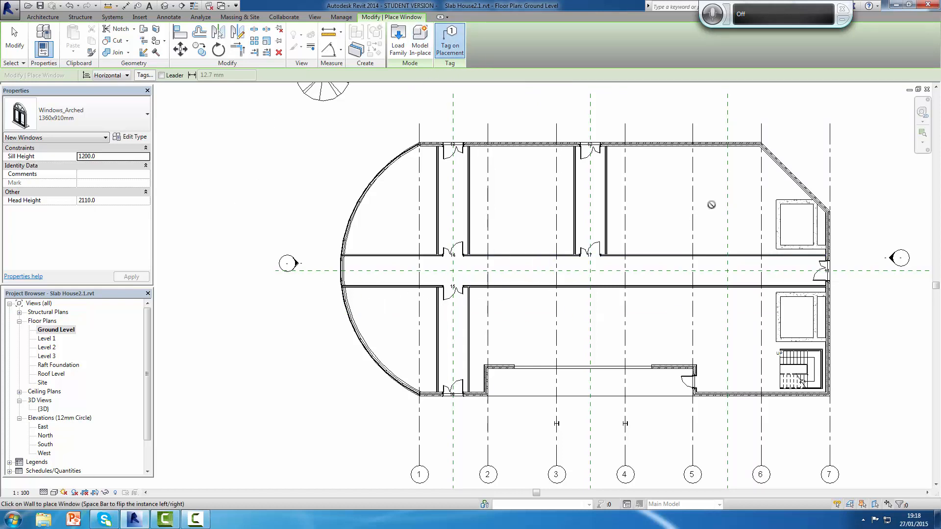
Step: Place four windows in the long wall opposite the recess, about 7300 and 2200 mm, then 1100 and 1200 mm from the rooms' side partitions
click(716, 145)
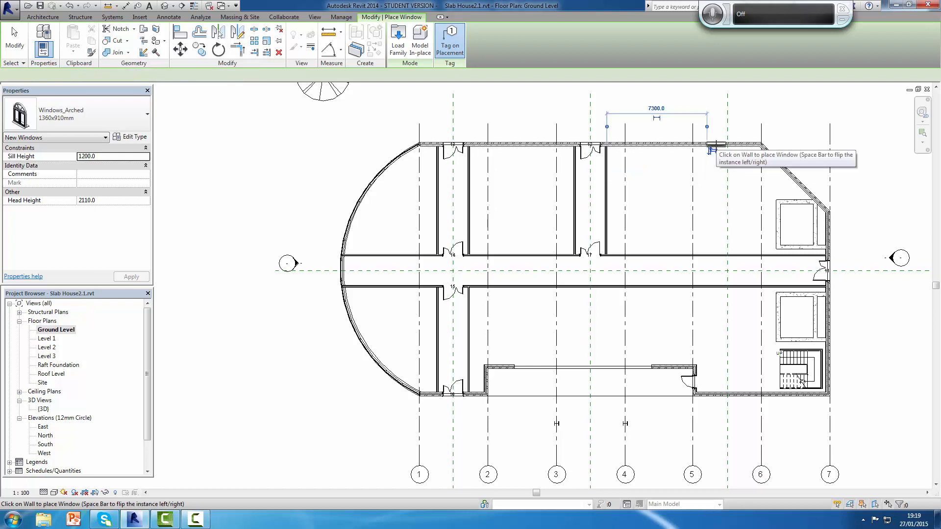
click(647, 145)
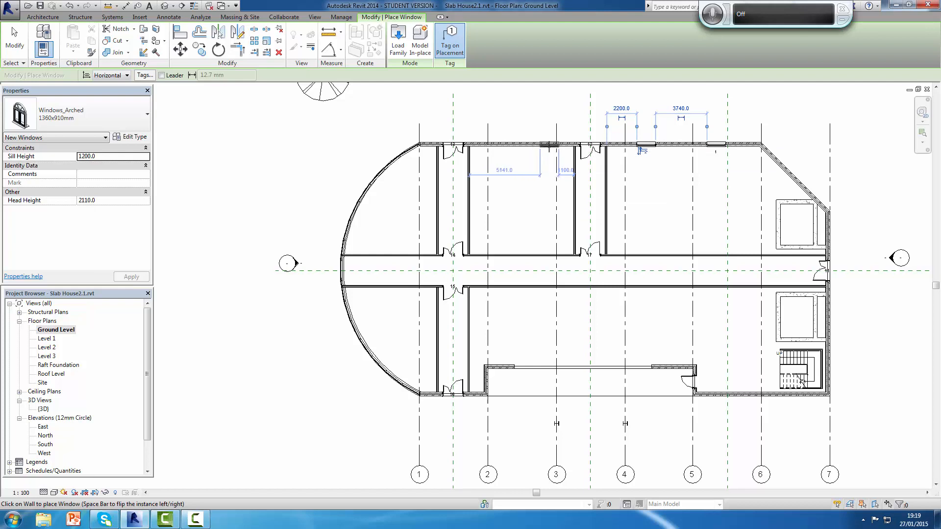
click(548, 145)
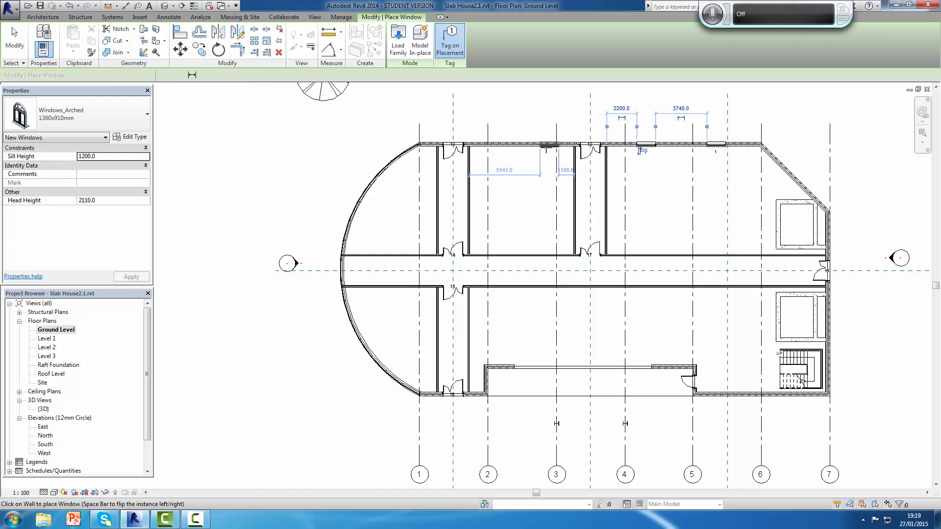
click(499, 145)
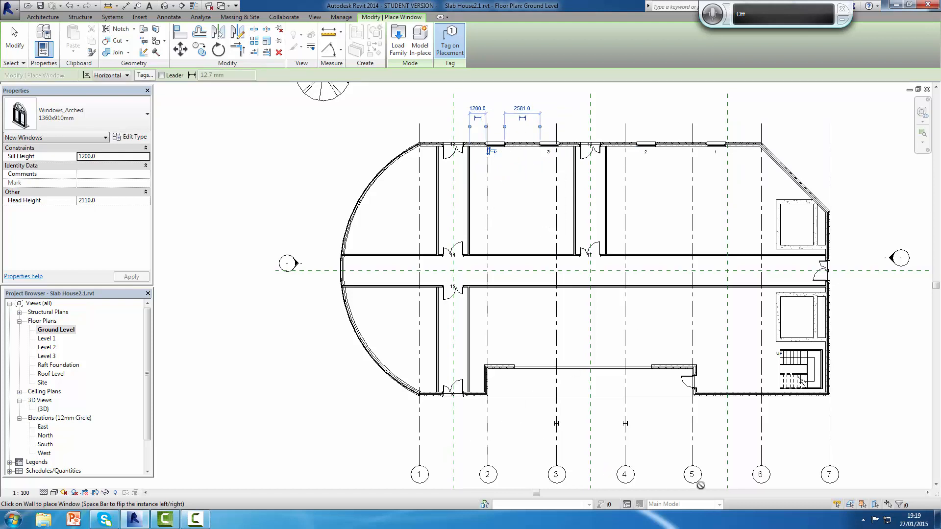
Step: Place one window between grids 5 and 6, about 2400 mm from the recess, and another midway along the angled wall, ending the placement
click(739, 394)
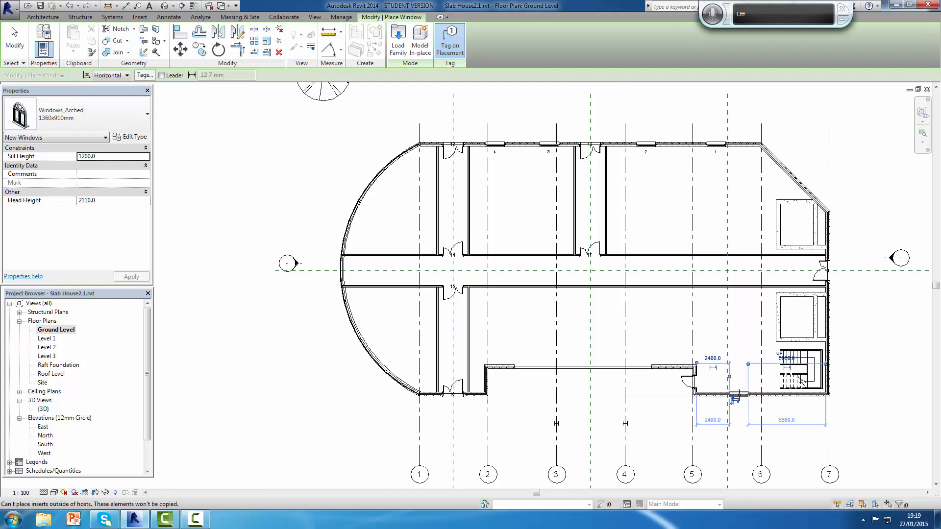
click(787, 174)
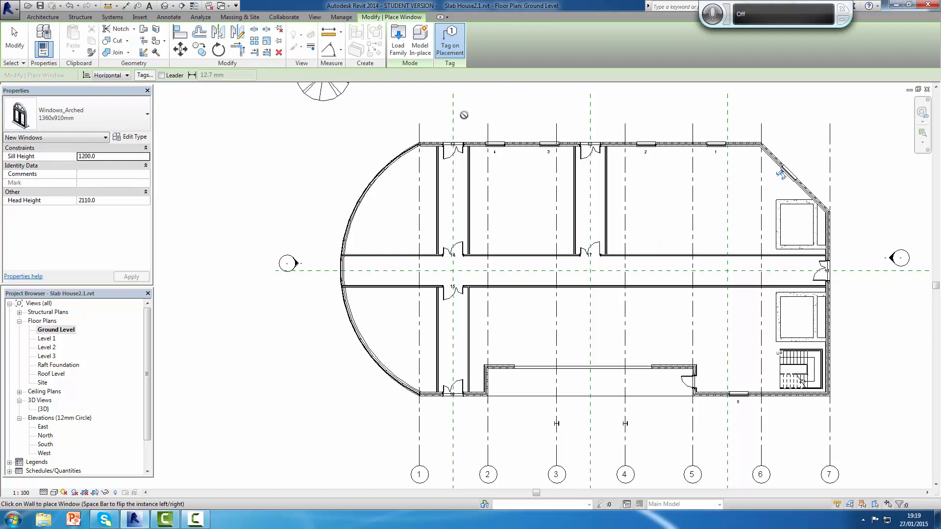
key(Escape)
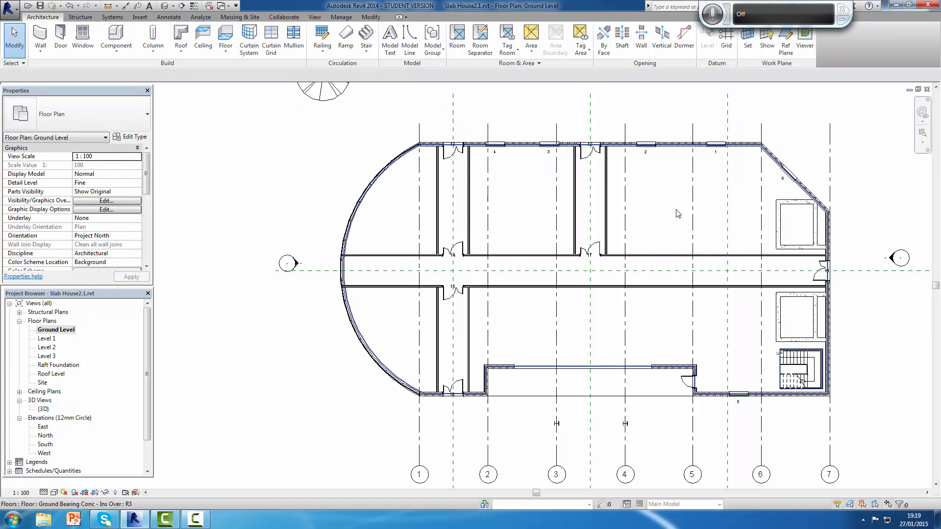
Step: Examine the placed windows and the window and door tags across the Ground Level plan
scroll(659, 209, up, 4)
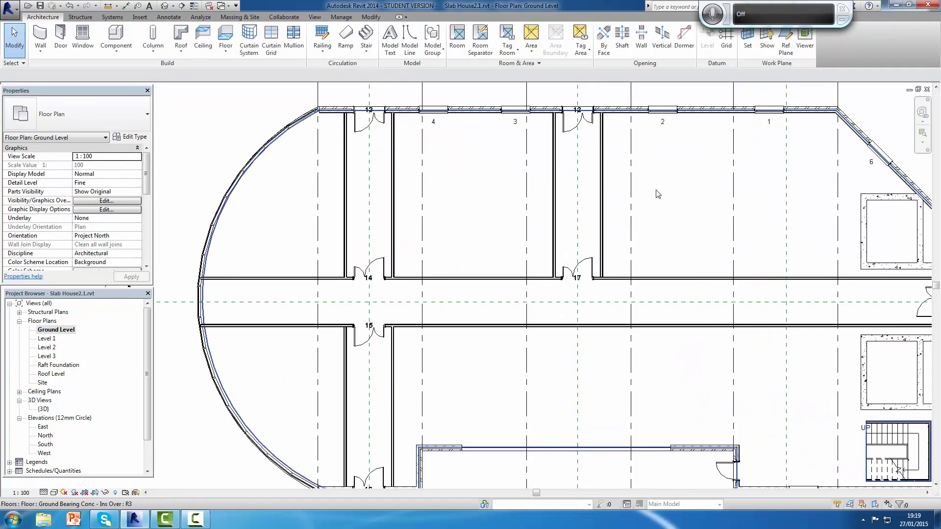
scroll(657, 195, down, 3)
scroll(652, 296, up, 2)
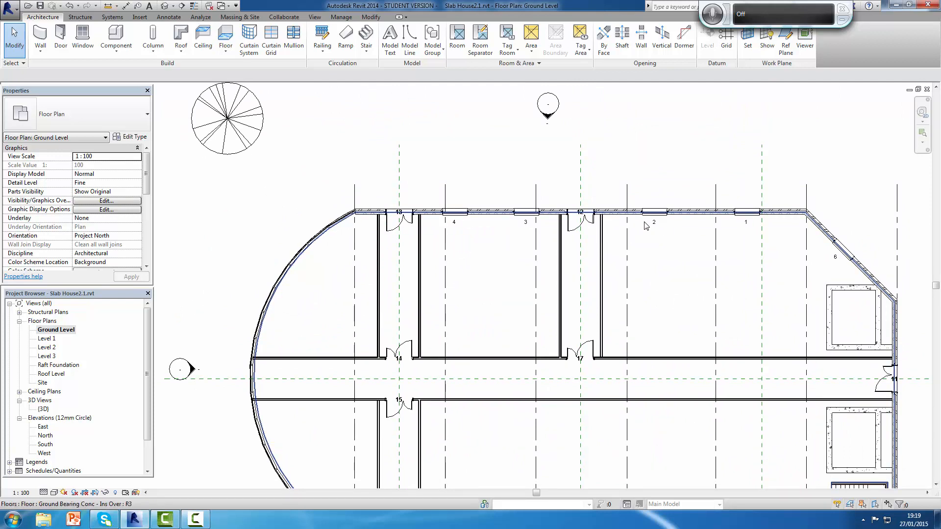
scroll(505, 223, down, 3)
scroll(618, 359, up, 2)
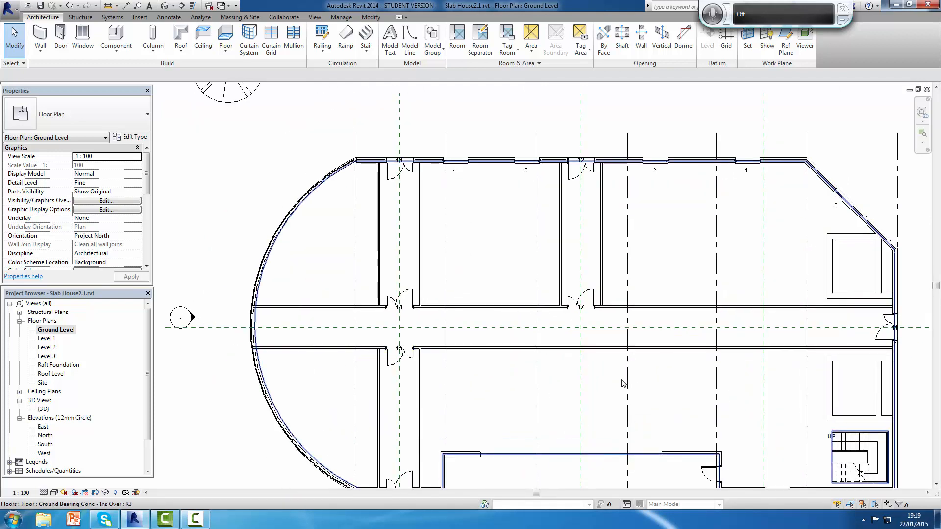
scroll(615, 314, up, 2)
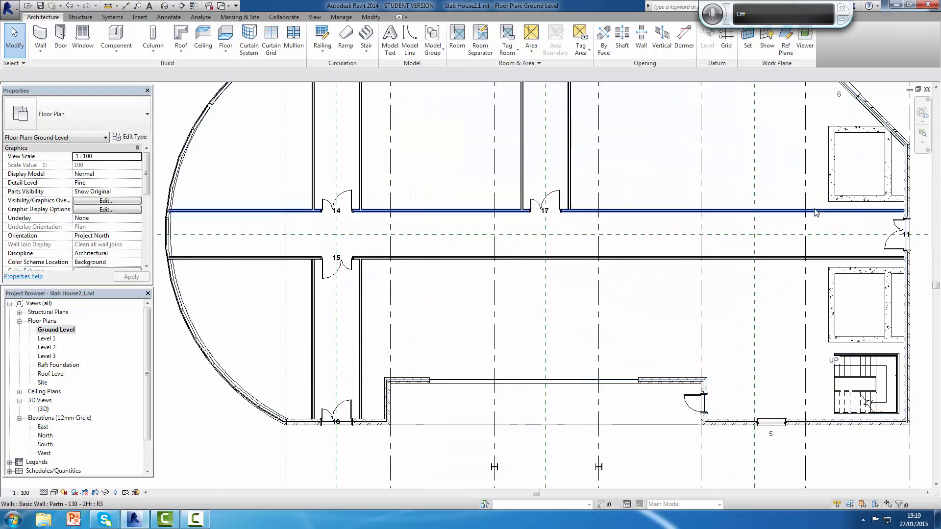
scroll(696, 196, down, 2)
scroll(695, 221, down, 2)
scroll(646, 225, up, 5)
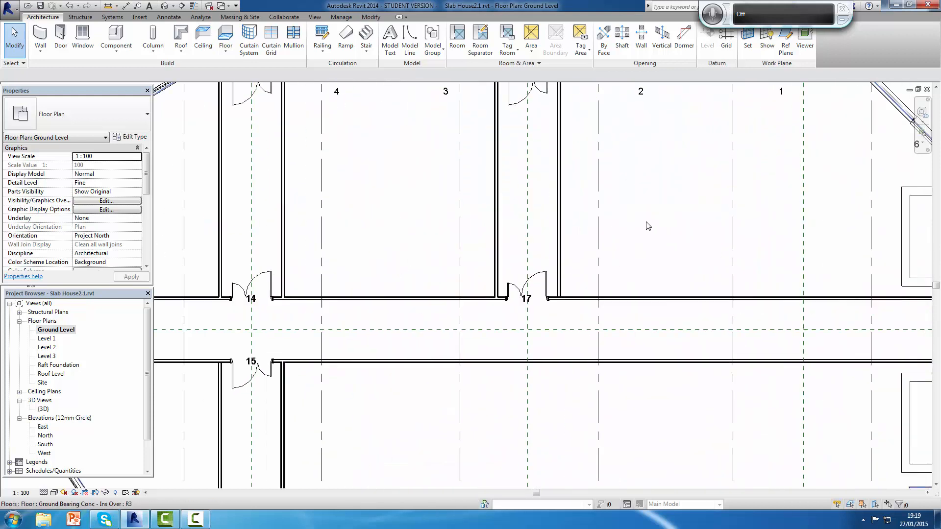
scroll(617, 217, down, 3)
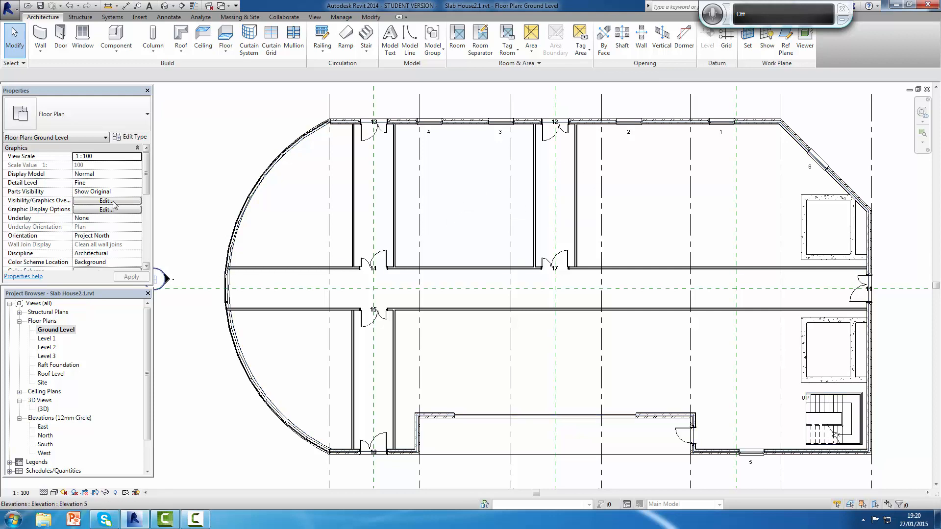
Step: Add an aligned dimension string outside the long wall opposite the recess, from the grid 1 corner through its four window centres to the grid 6 corner
click(170, 18)
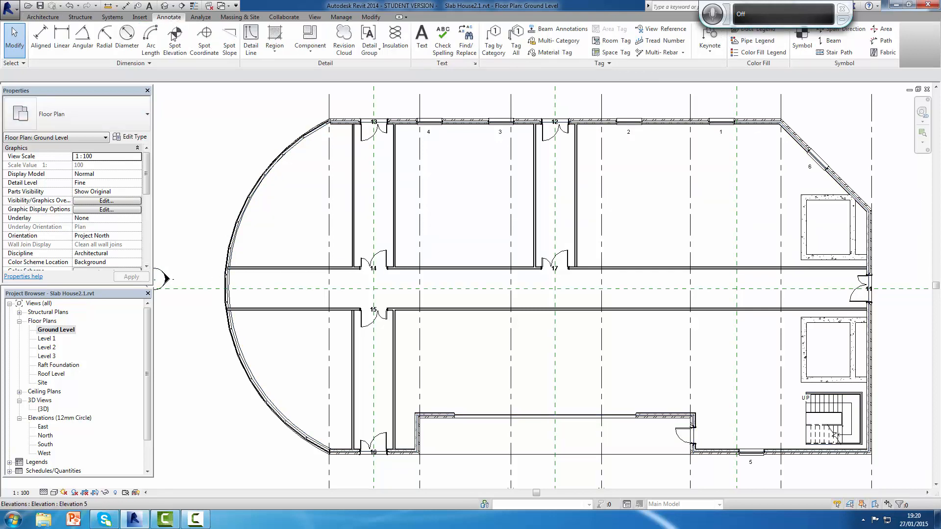
click(39, 41)
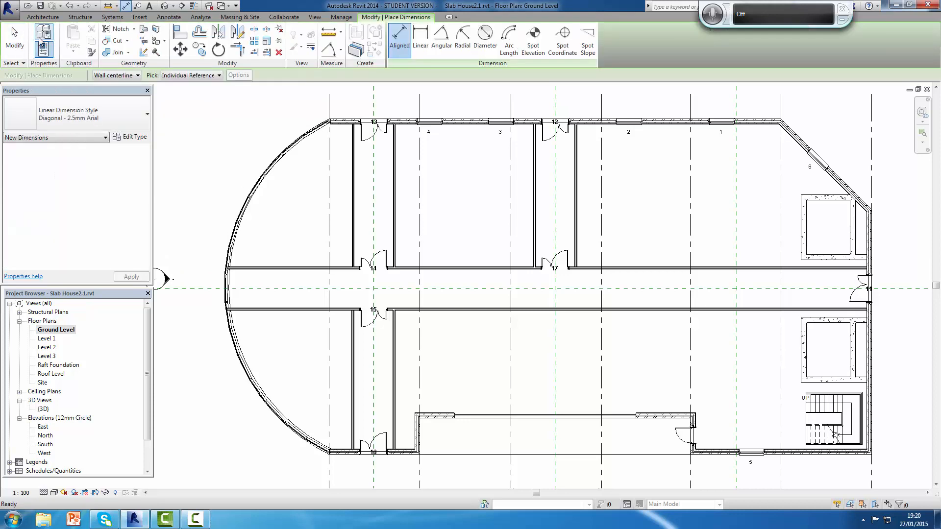
click(332, 123)
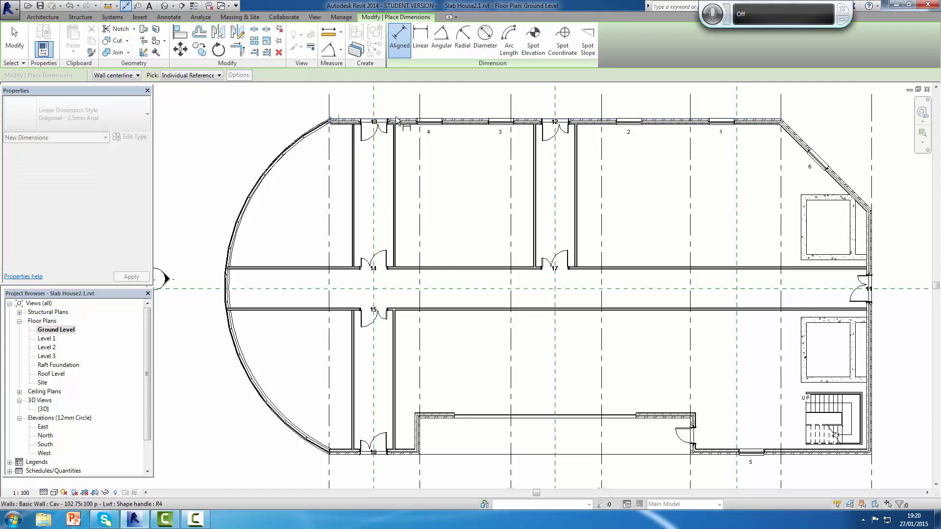
click(431, 122)
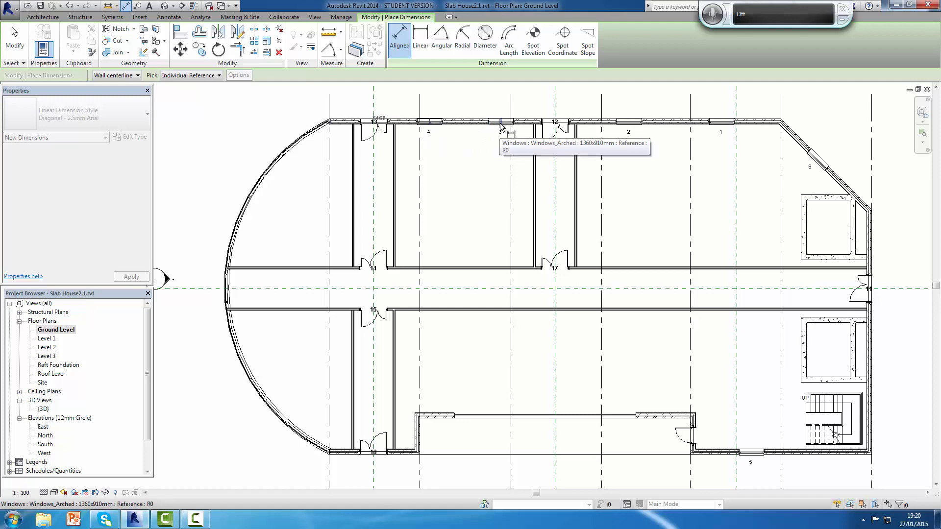
click(502, 125)
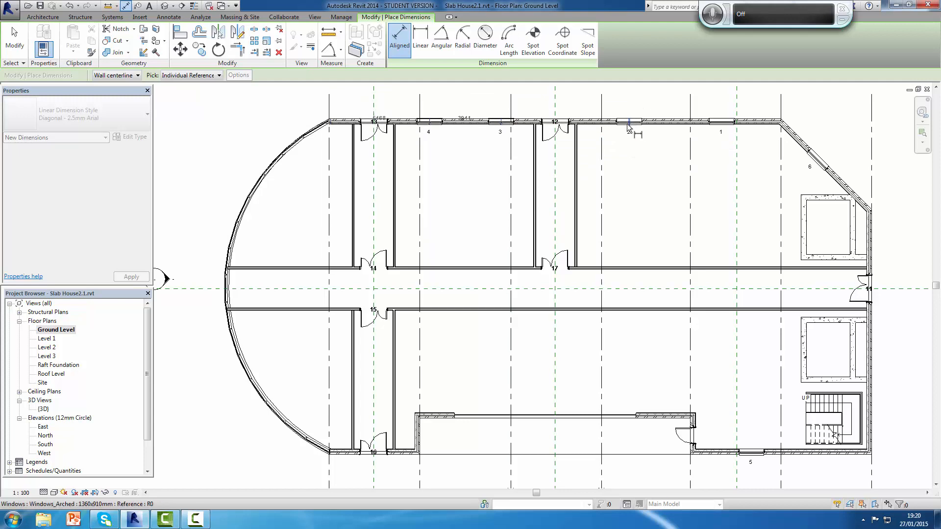
scroll(643, 126, up, 4)
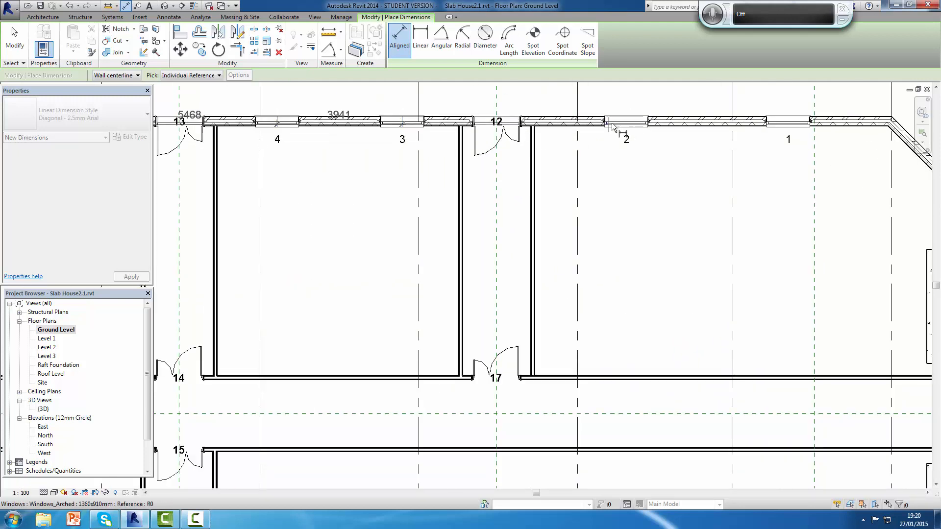
click(627, 126)
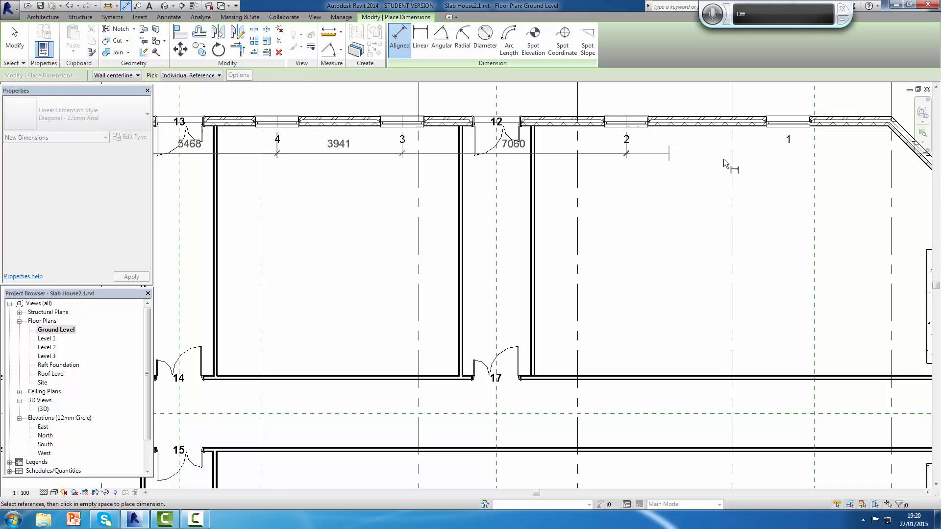
click(788, 127)
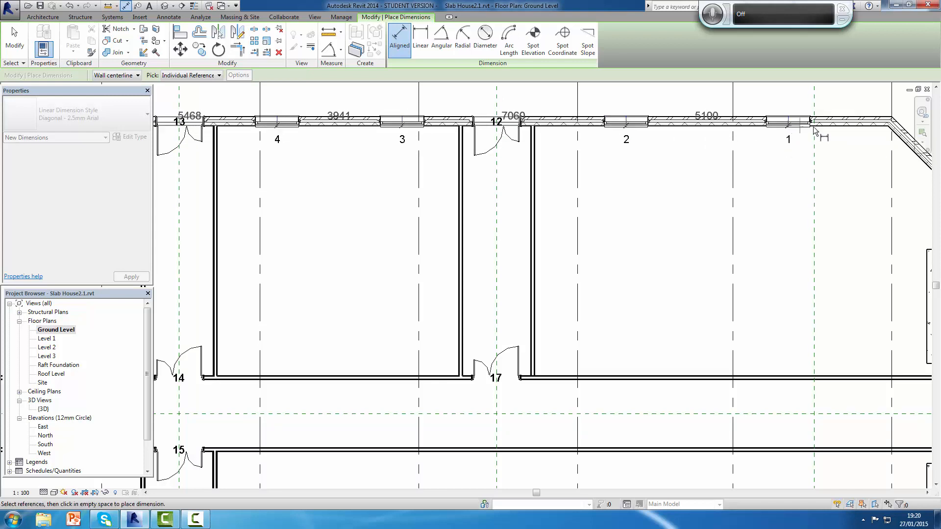
click(890, 117)
scroll(888, 117, down, 2)
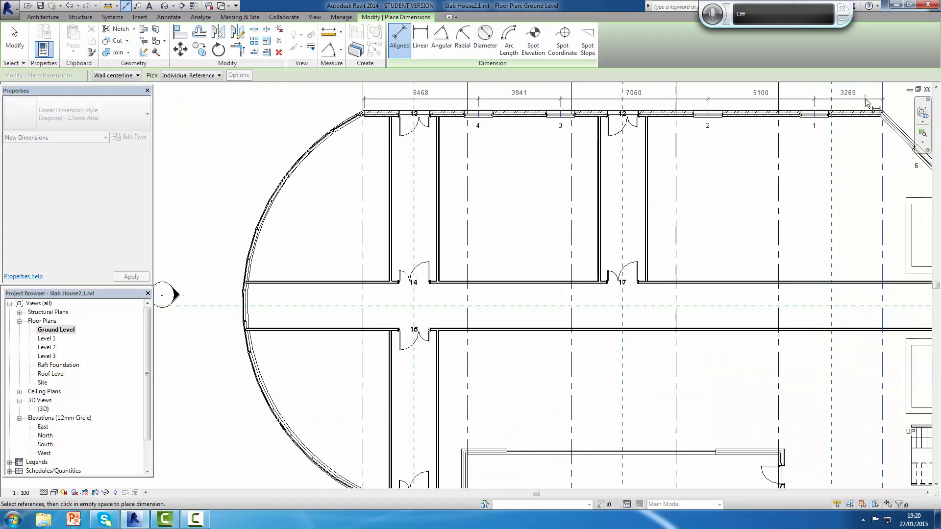
middle_drag(879, 104, 879, 266)
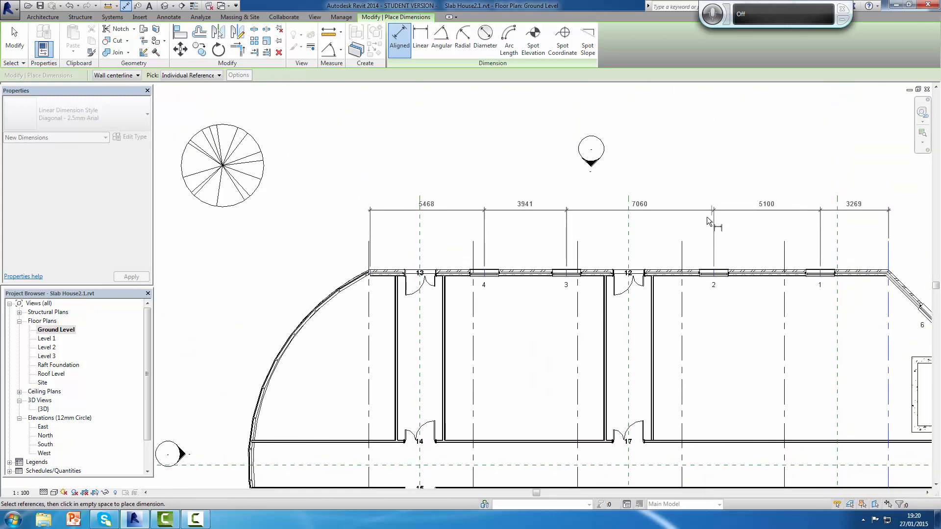
click(694, 234)
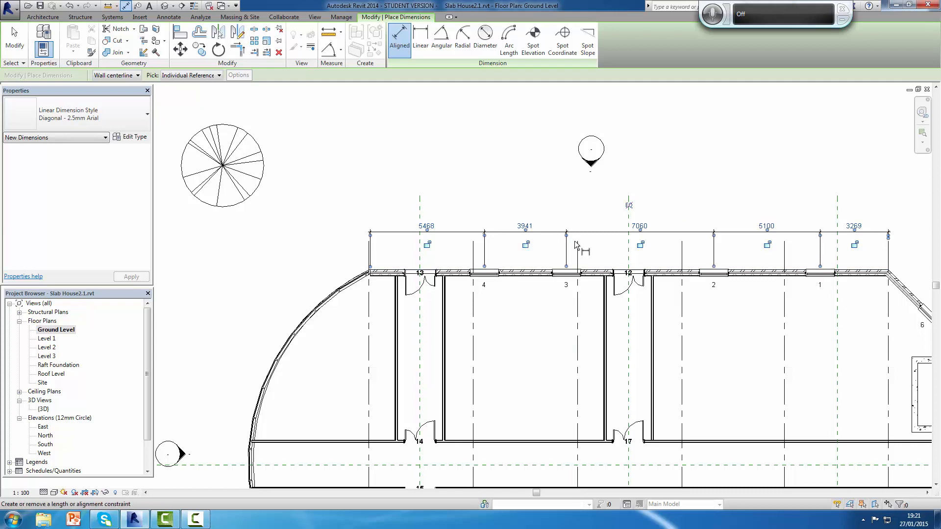
Step: Space the long wall's four windows evenly by making the dimension string's segments equal, and end the dimensioning
click(628, 206)
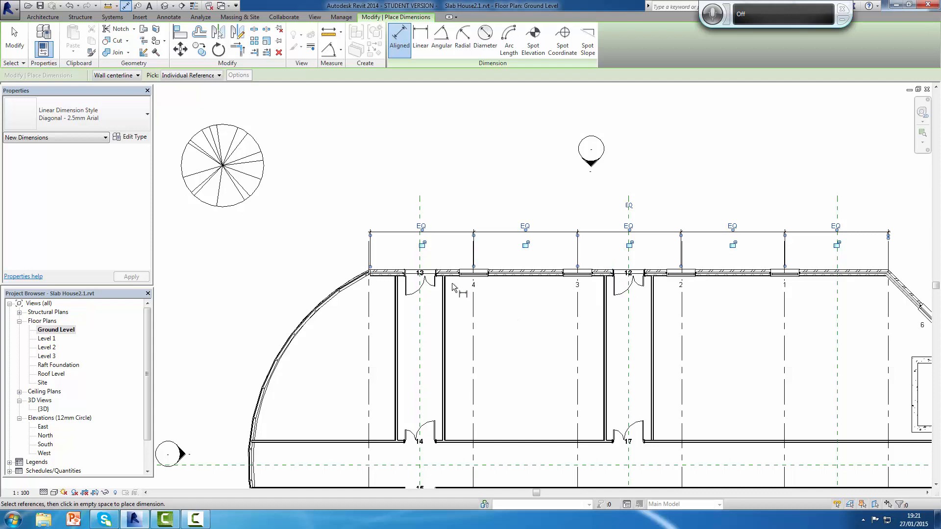
scroll(756, 293, down, 4)
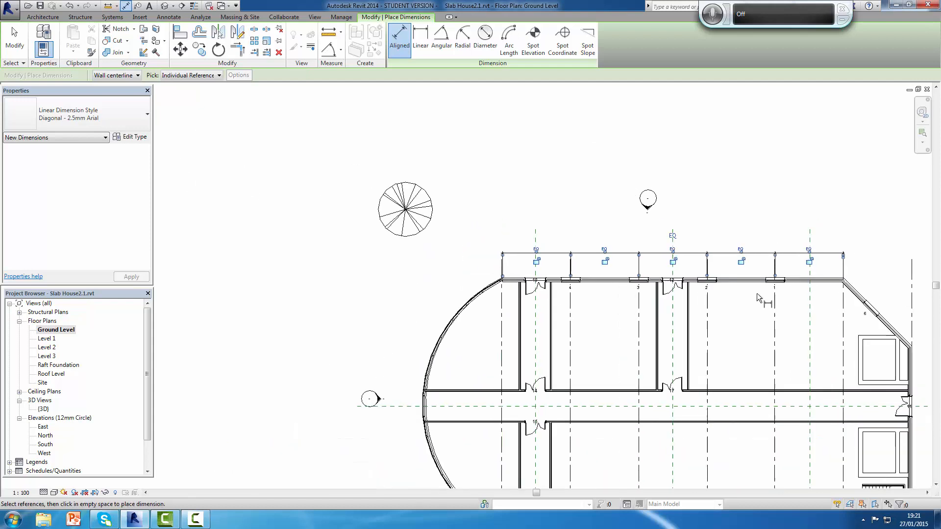
middle_drag(756, 293, 722, 235)
scroll(729, 249, up, 3)
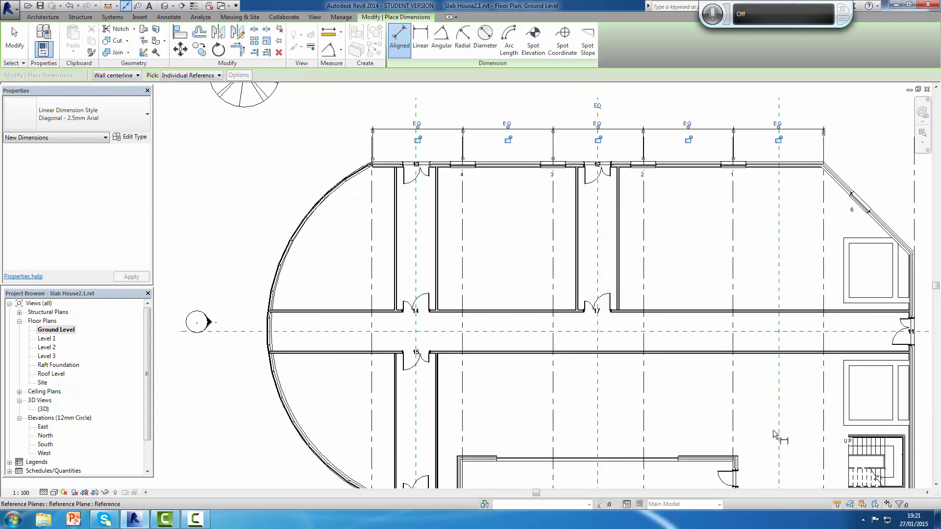
scroll(772, 423, down, 6)
middle_drag(724, 378, 668, 378)
scroll(674, 314, up, 4)
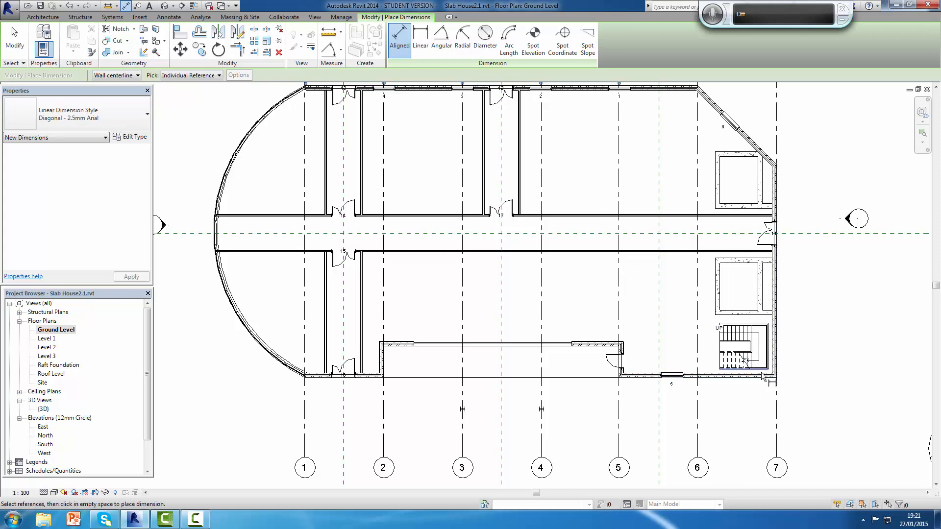
key(Escape)
key(Escape)
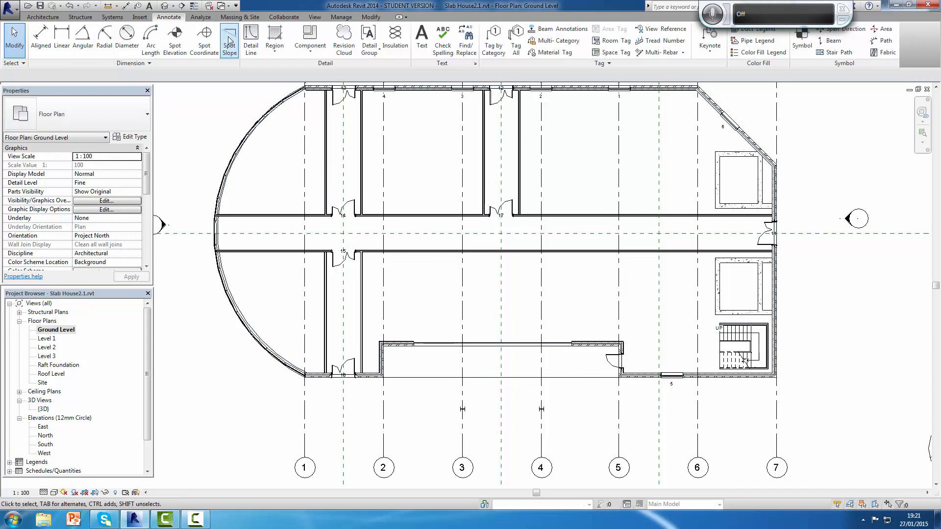
Step: Place one tagged Windows_Arched 1360x910mm window by the stairs between grids 6 and 7, about 2300 mm from window 5 and 2000 mm from the end wall
click(43, 17)
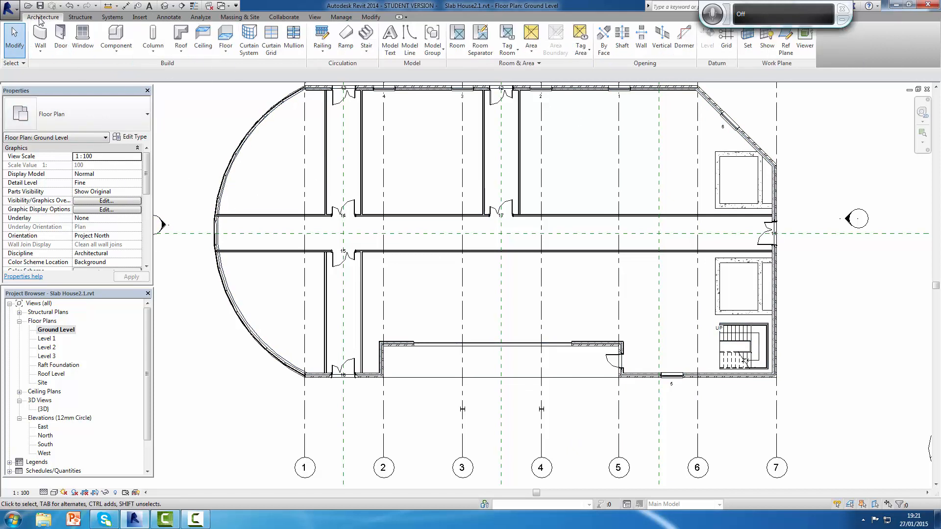
click(84, 42)
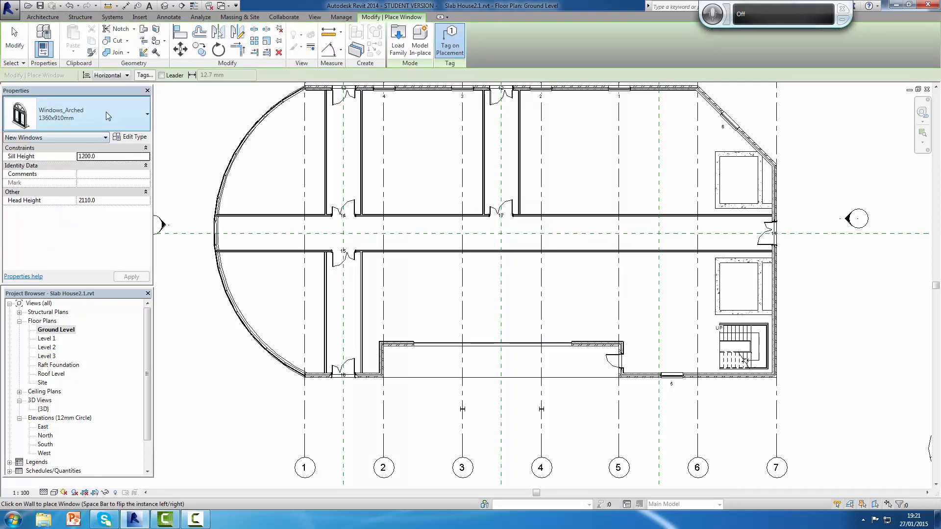
click(69, 113)
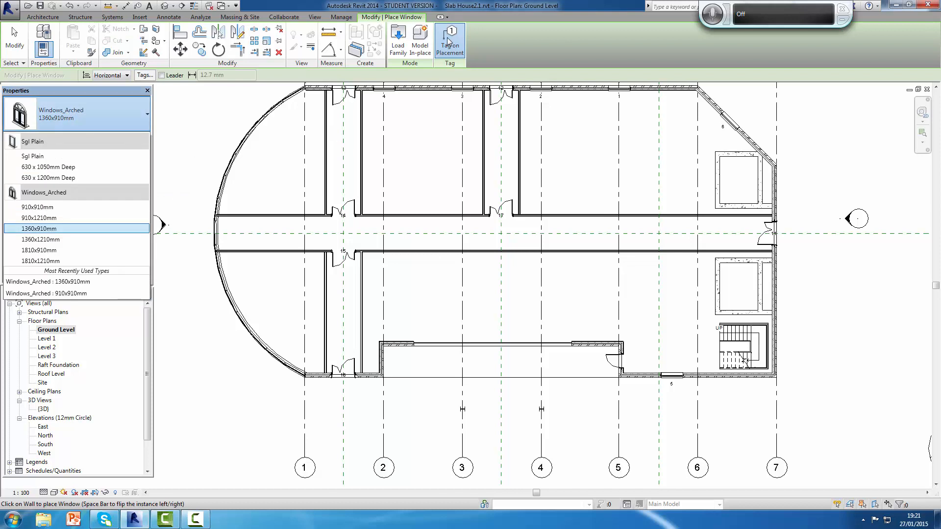
click(94, 112)
click(115, 109)
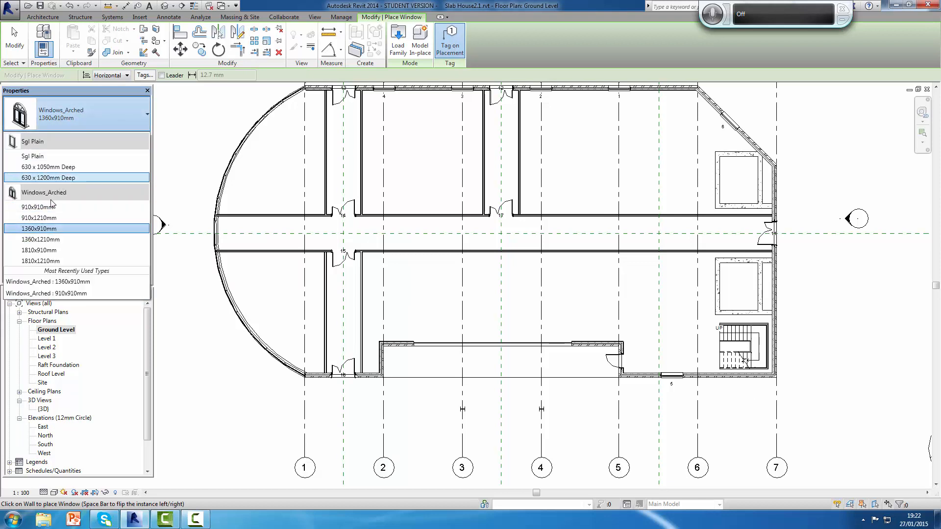
click(51, 229)
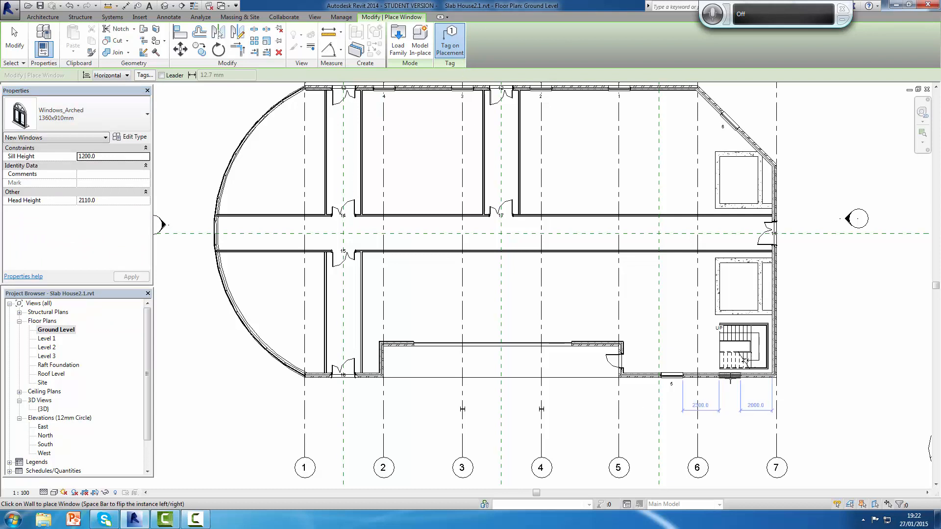
click(731, 376)
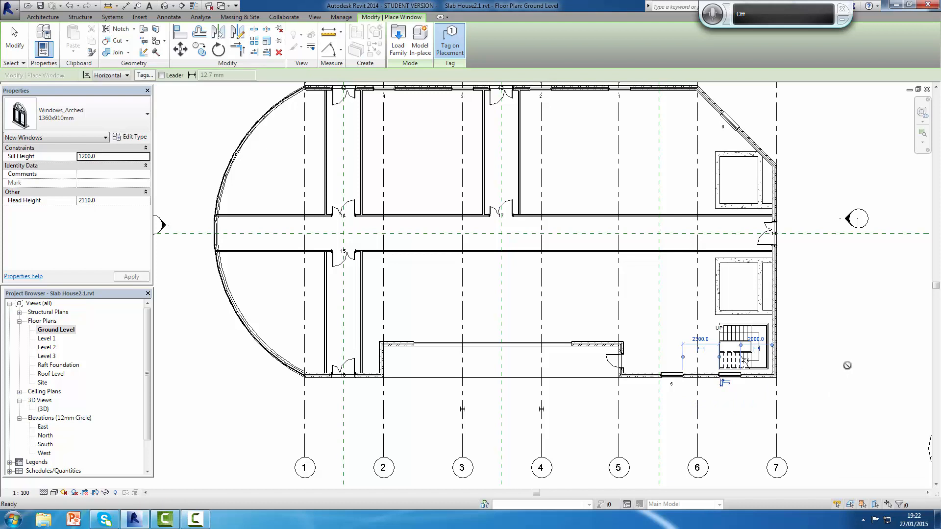
key(Escape)
key(Escape)
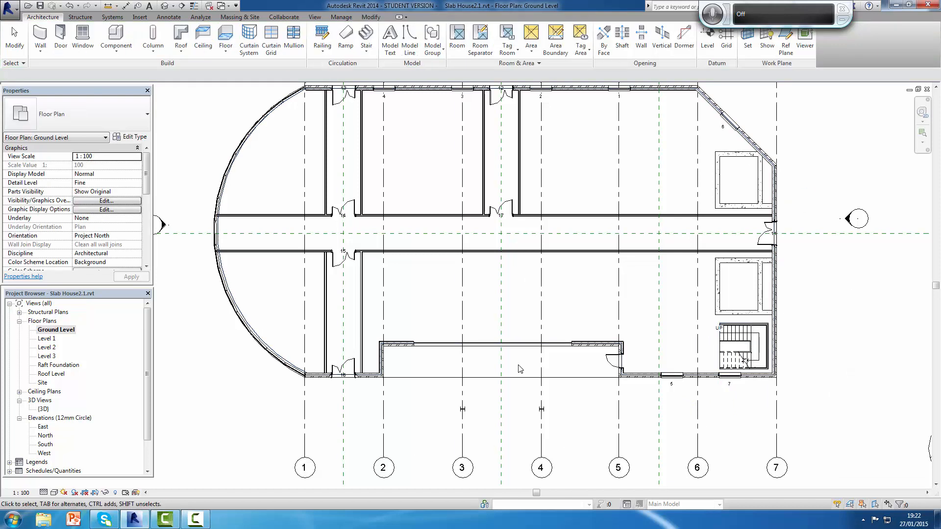
Step: Dimension the wall between grids 5 and 7 from corner to corner through both window centres, and make the segments equal
click(170, 17)
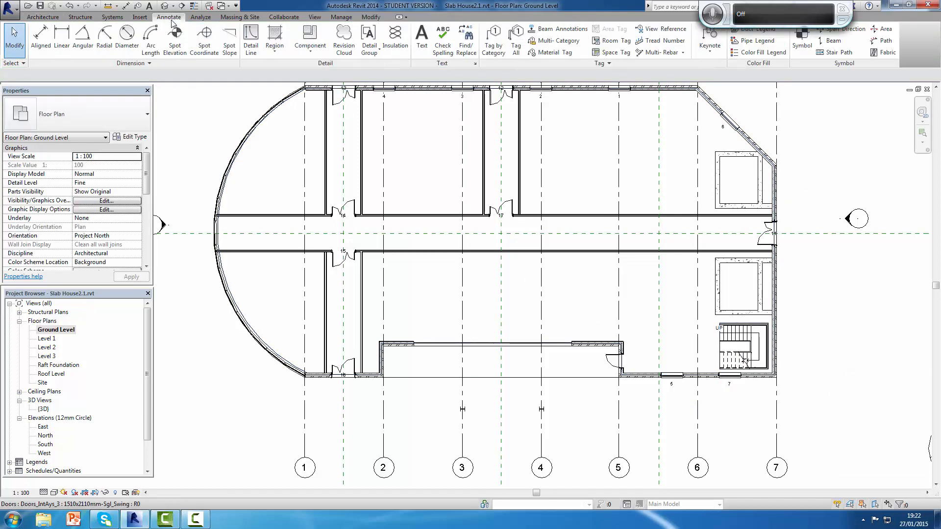
click(42, 42)
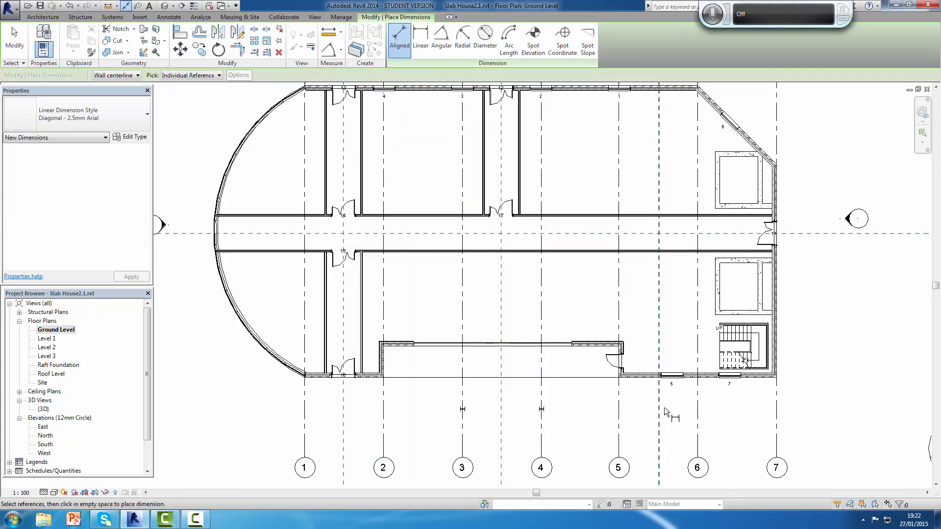
click(778, 378)
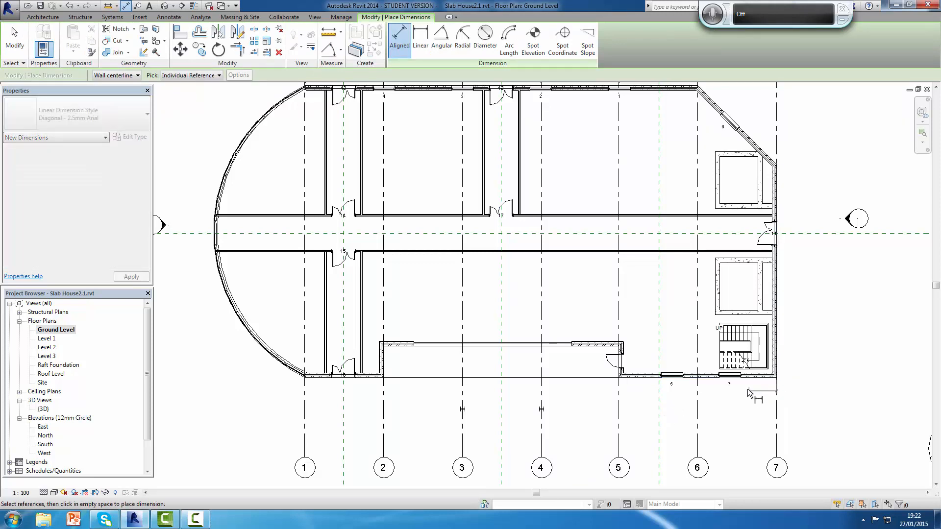
click(672, 381)
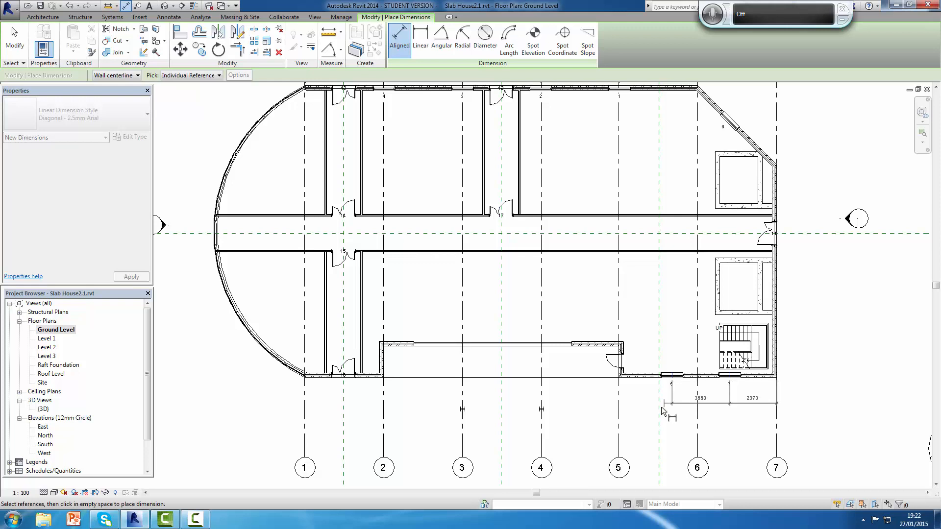
click(624, 379)
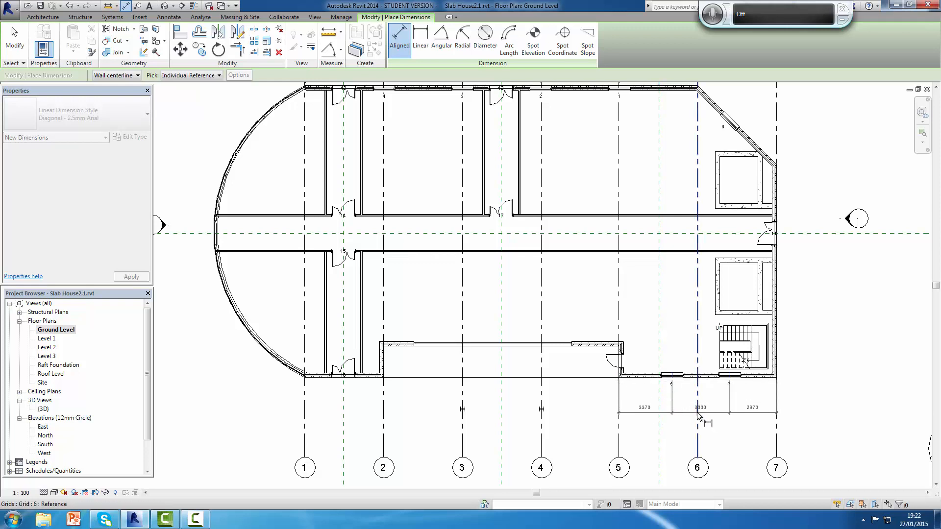
click(697, 412)
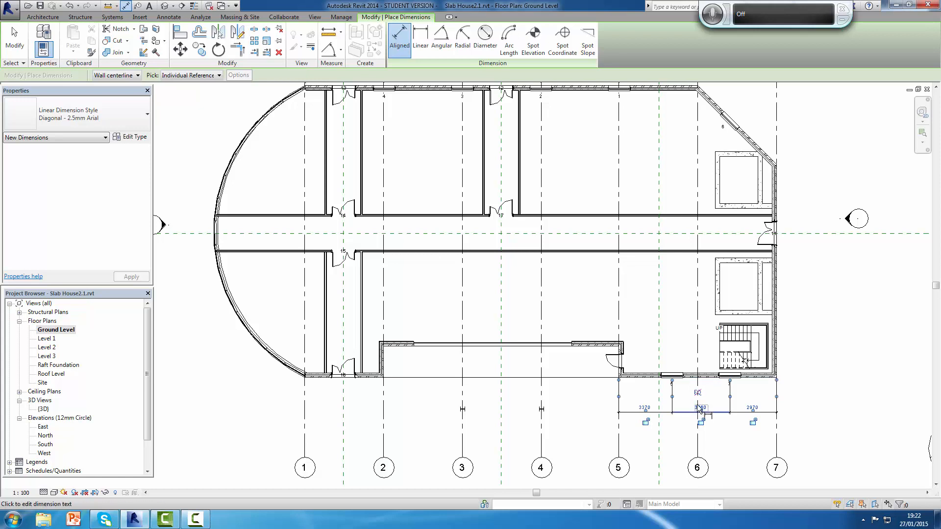
scroll(700, 409, down, 3)
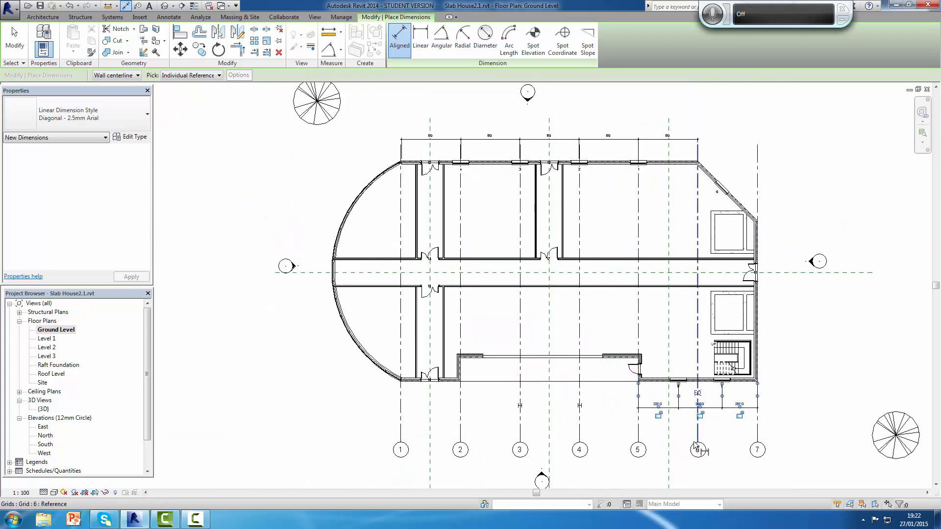
click(698, 393)
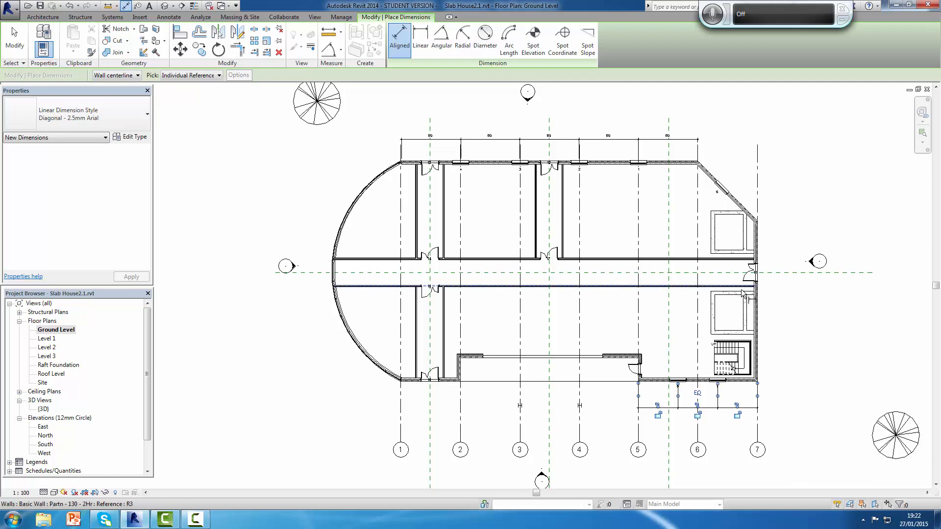
Step: Add an aligned dimension outside the diagonal wall, from its window centre to the grid 7 corner, and end the dimensioning
click(706, 171)
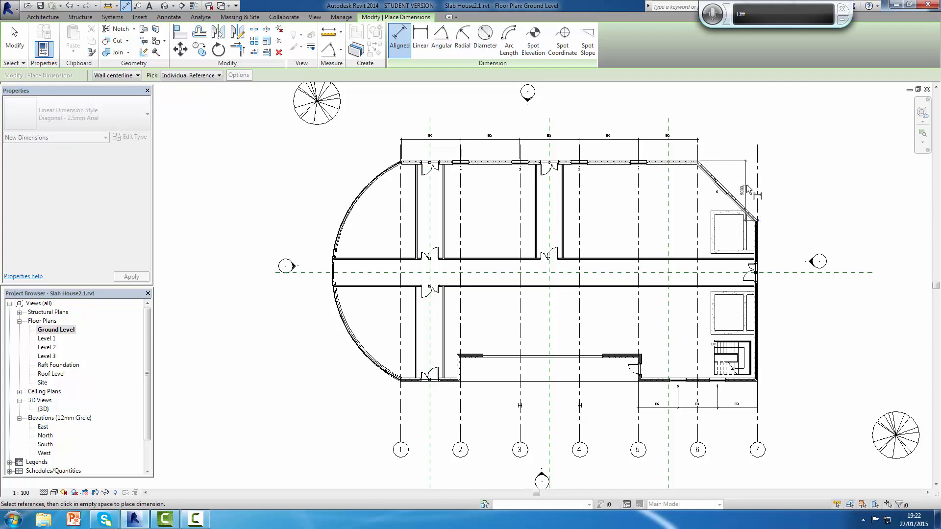
key(Escape)
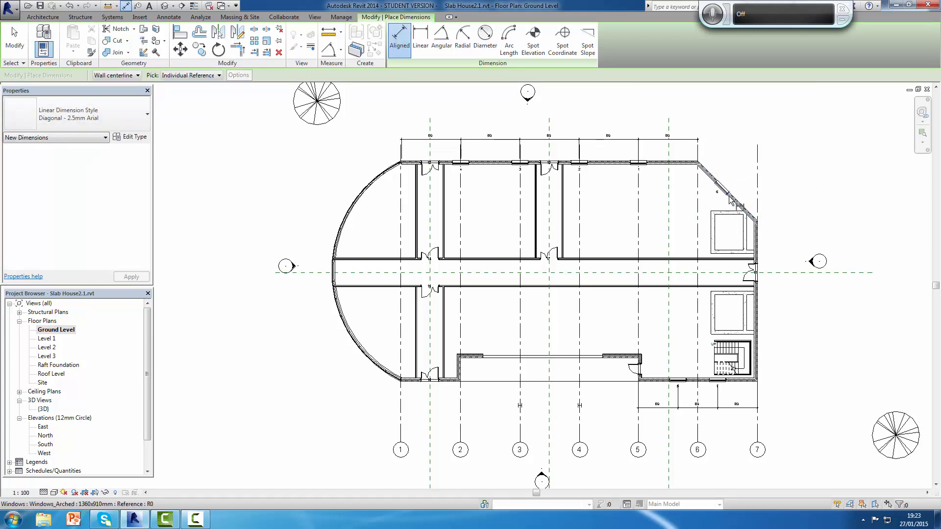
click(735, 207)
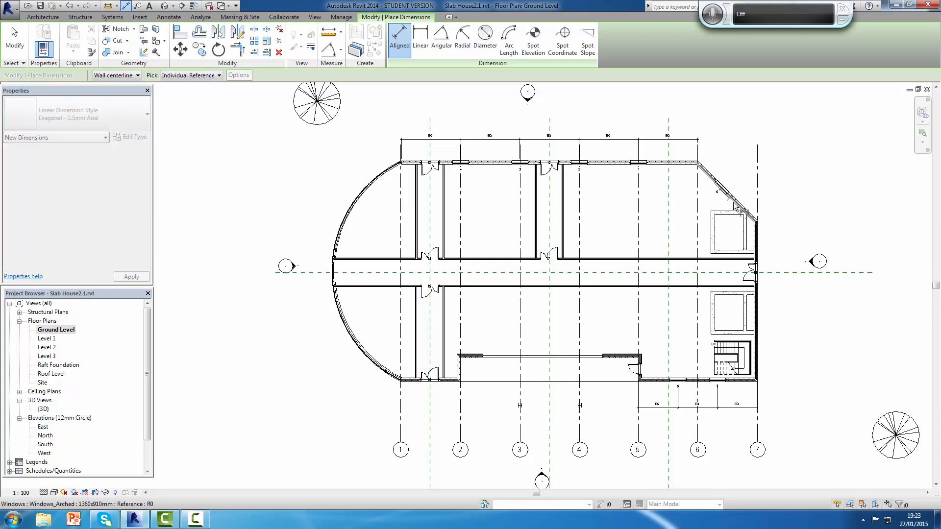
click(757, 221)
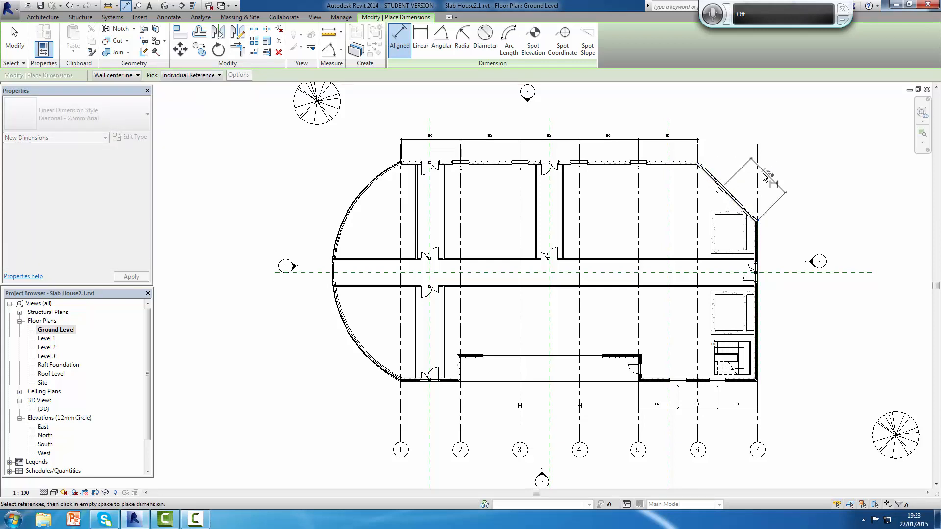
click(764, 187)
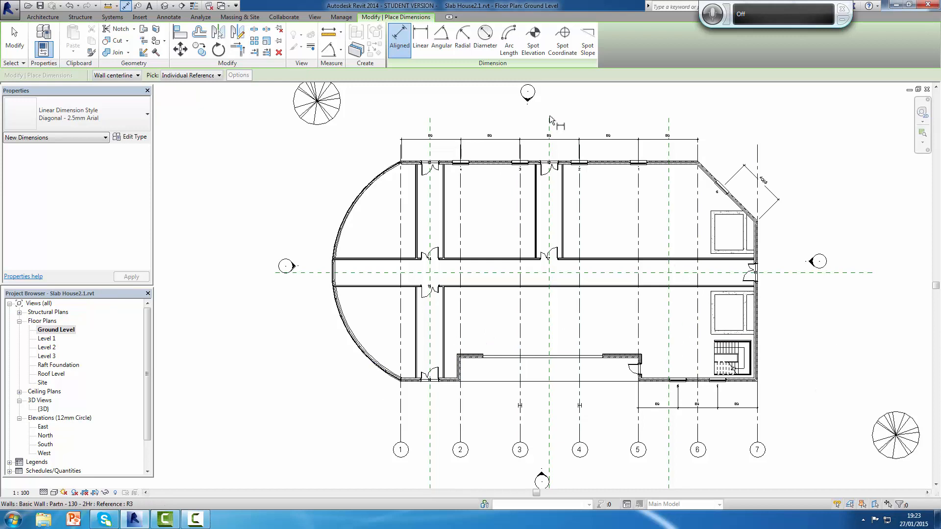
key(Escape)
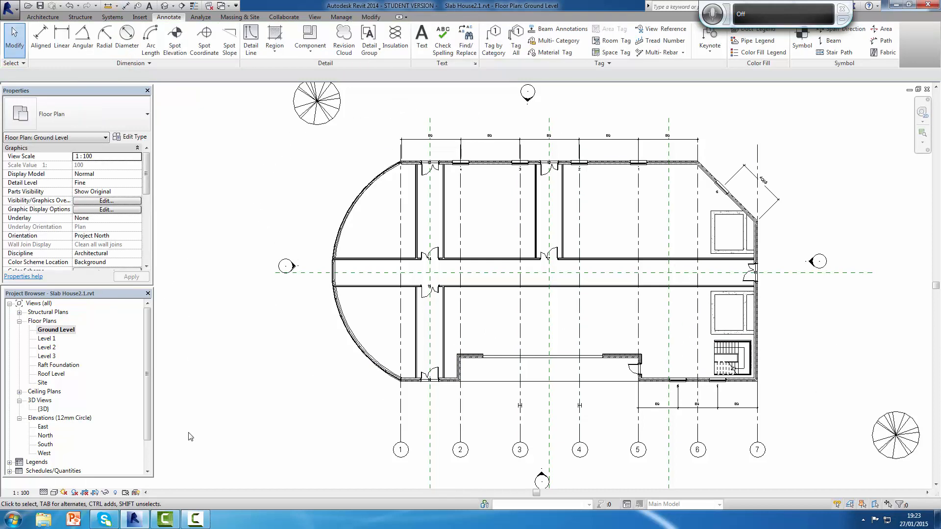
Step: Examine the ground-floor arched windows around the building in the 3D view, and restore the home orientation
double_click(43, 410)
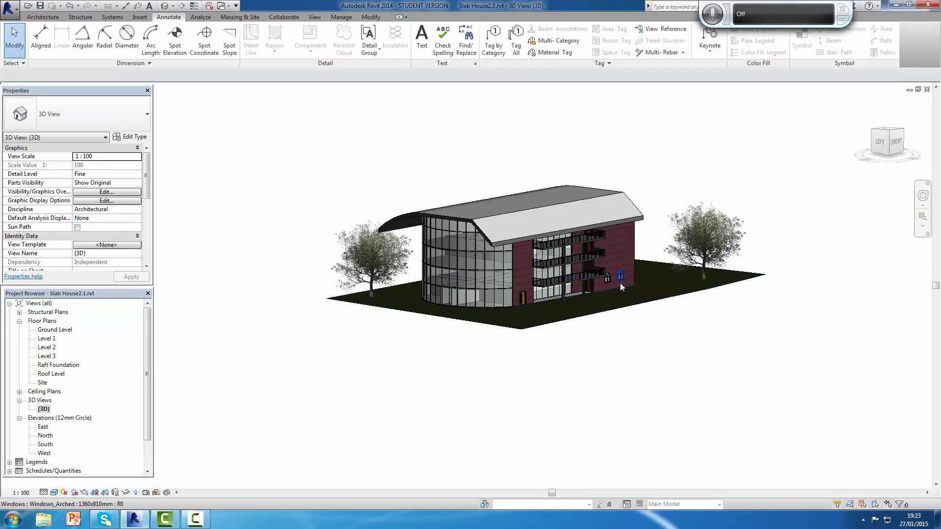
shift+middle_drag(604, 397, 865, 393)
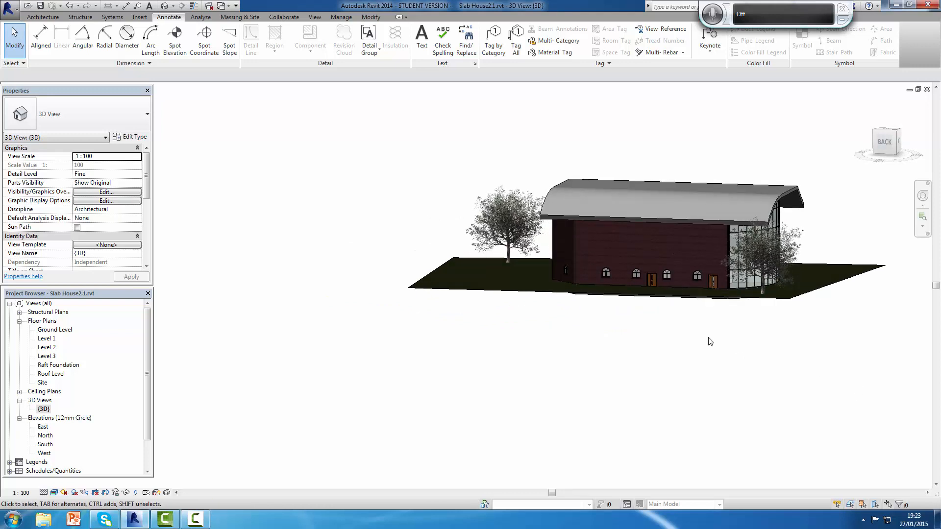
scroll(711, 351, up, 3)
shift+middle_drag(711, 352, 769, 387)
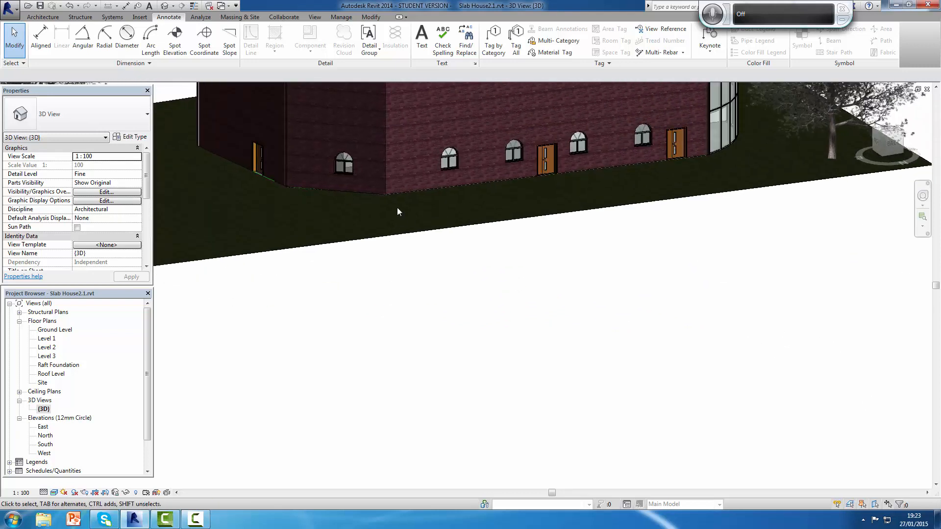
scroll(336, 158, up, 4)
scroll(365, 179, down, 5)
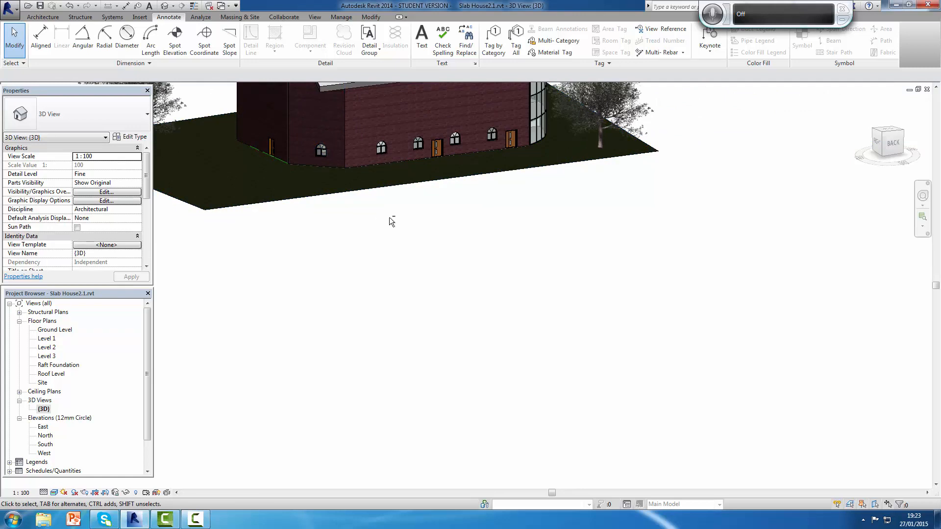
shift+middle_drag(389, 217, 758, 204)
scroll(716, 186, up, 4)
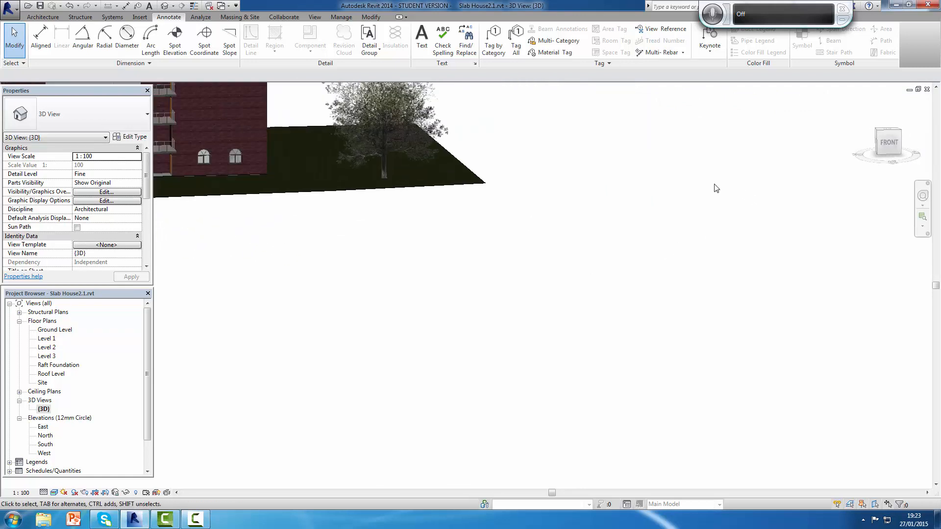
scroll(209, 152, down, 4)
scroll(210, 155, down, 2)
scroll(314, 196, down, 2)
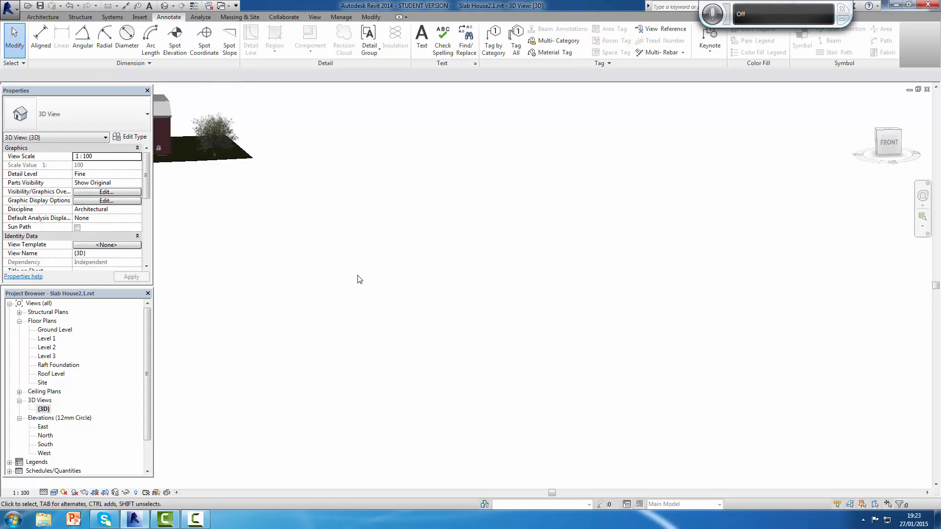
scroll(260, 235, down, 1)
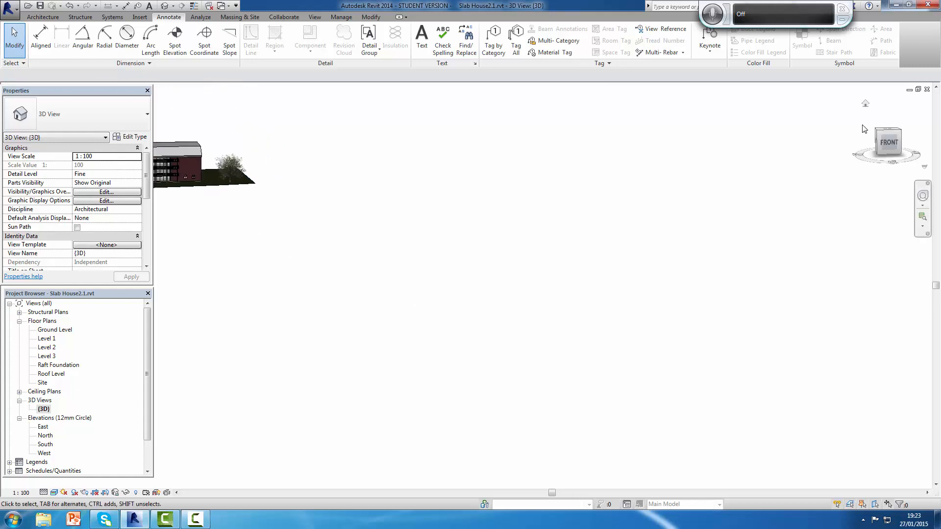
click(865, 105)
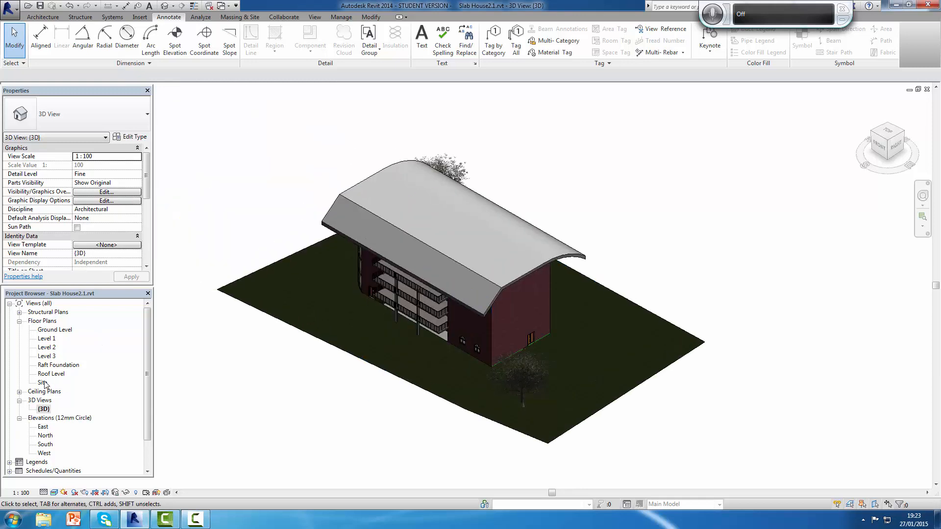
Step: In the Ground Level plan, select all instances of the Windows_Arched 1360x910mm window and copy them to the clipboard
double_click(52, 331)
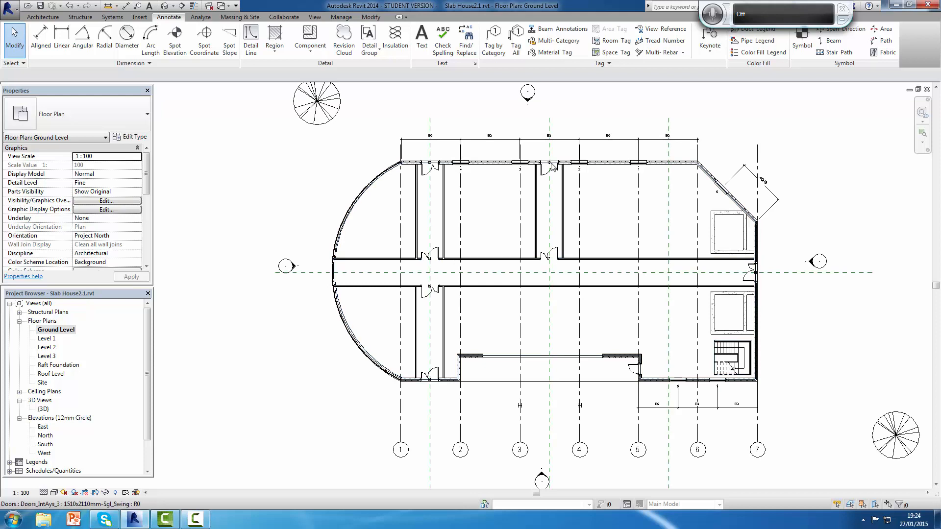
click(462, 167)
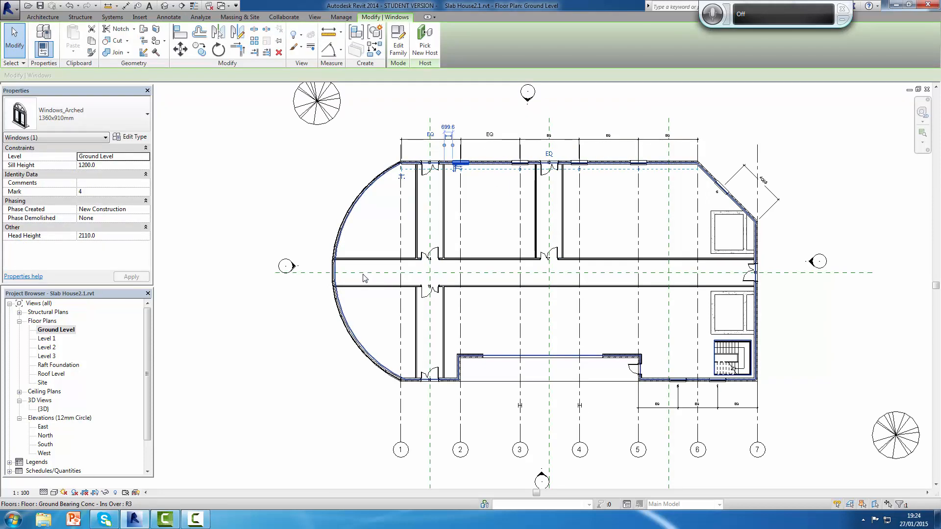
key(s)
key(a)
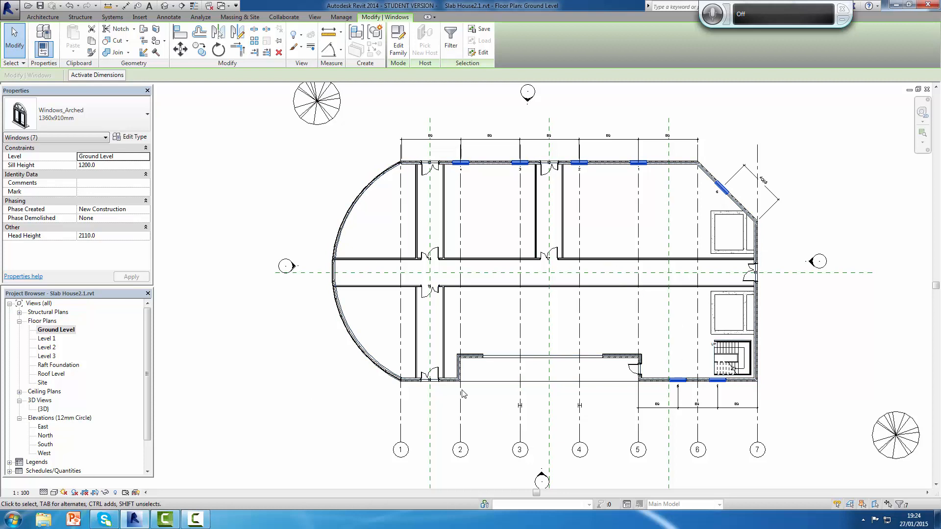
click(92, 41)
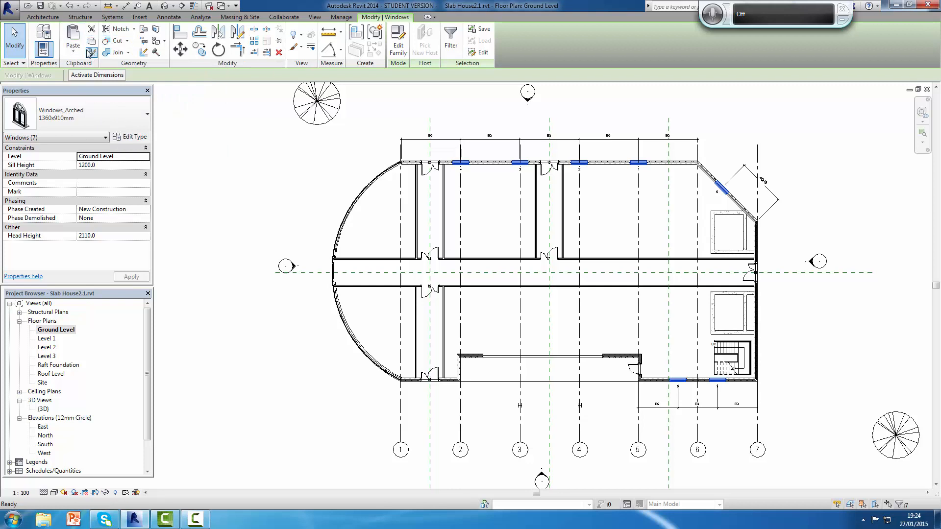
Step: Try to paste the copied windows aligned to Ground Level, Level 1, Level 2 and Level 3, and cancel the operation
click(76, 53)
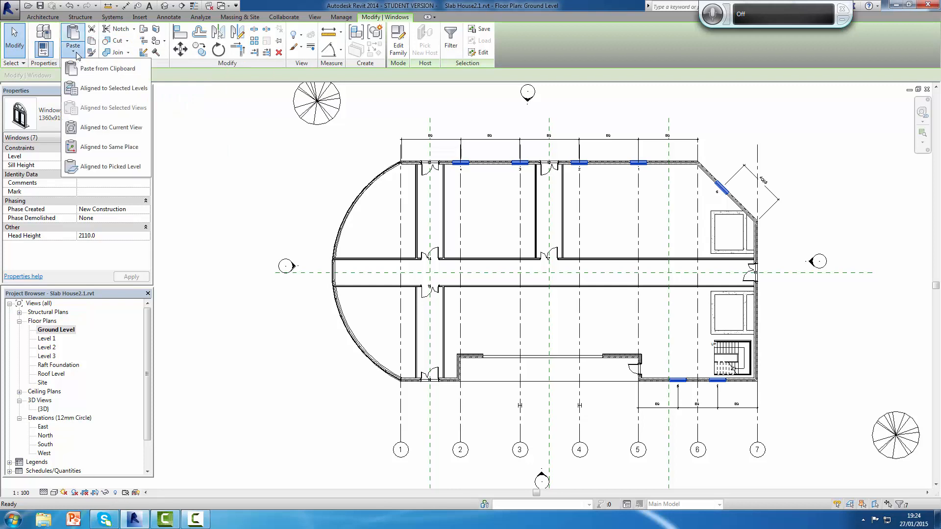
click(109, 90)
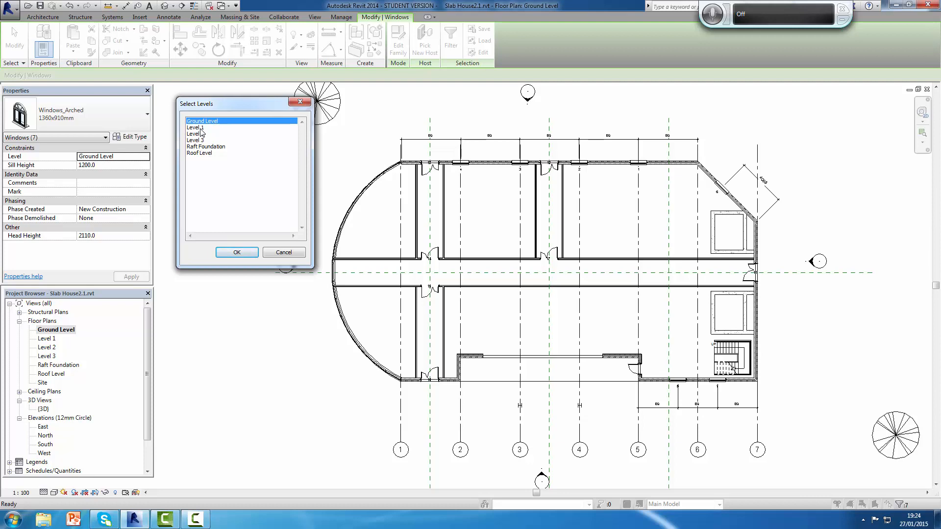
shift+click(201, 128)
shift+click(205, 135)
shift+click(200, 141)
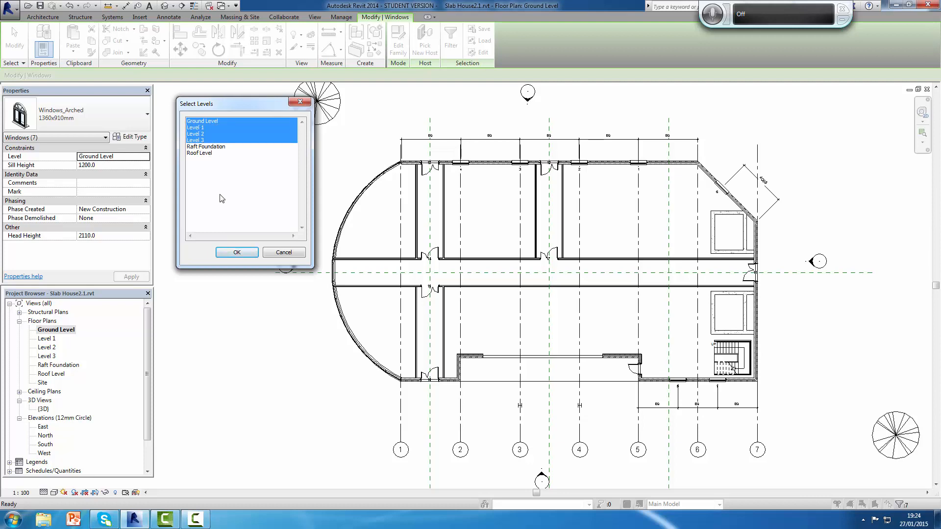
click(237, 252)
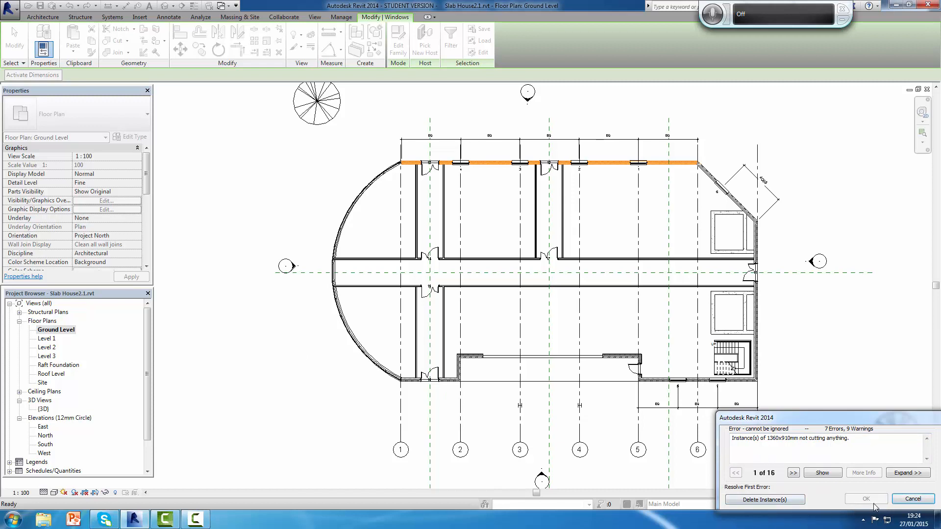
click(914, 499)
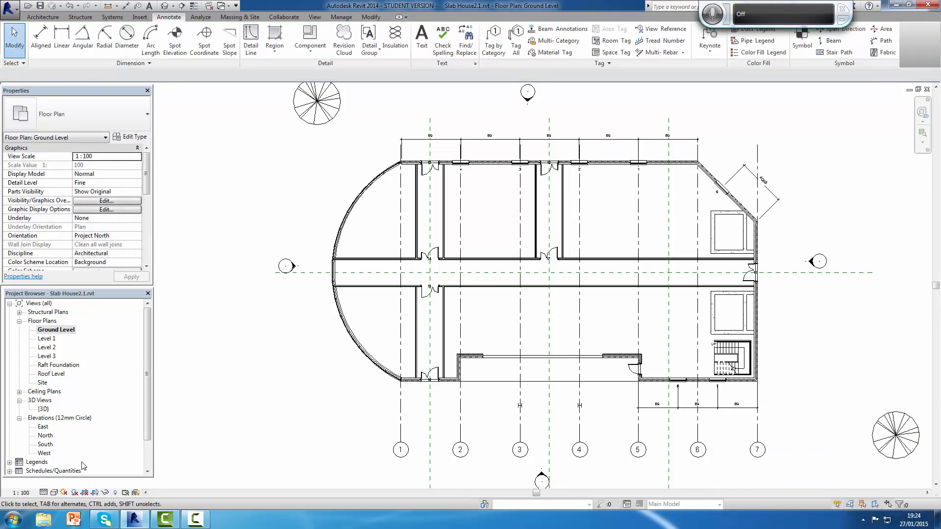
Step: Check the building's exterior walls in the 3D view, and return to the home orientation
double_click(43, 409)
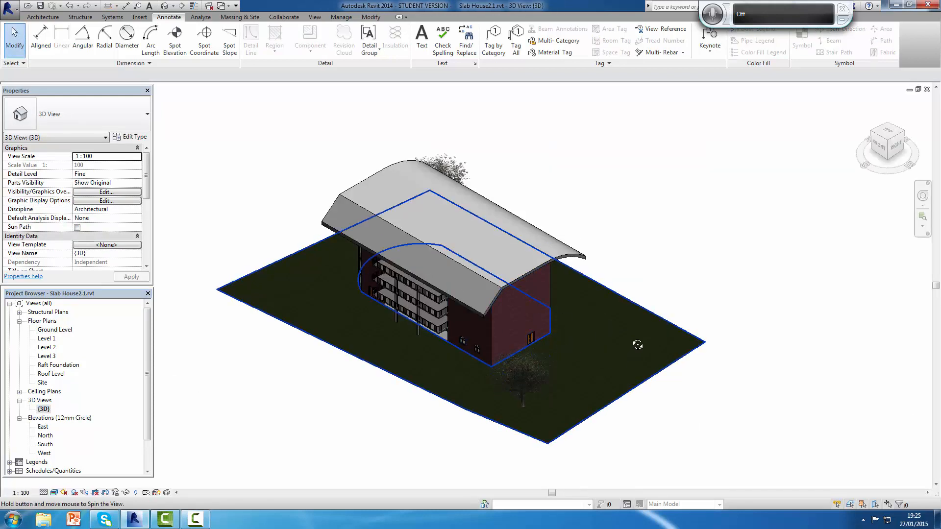
shift+middle_drag(636, 339, 657, 324)
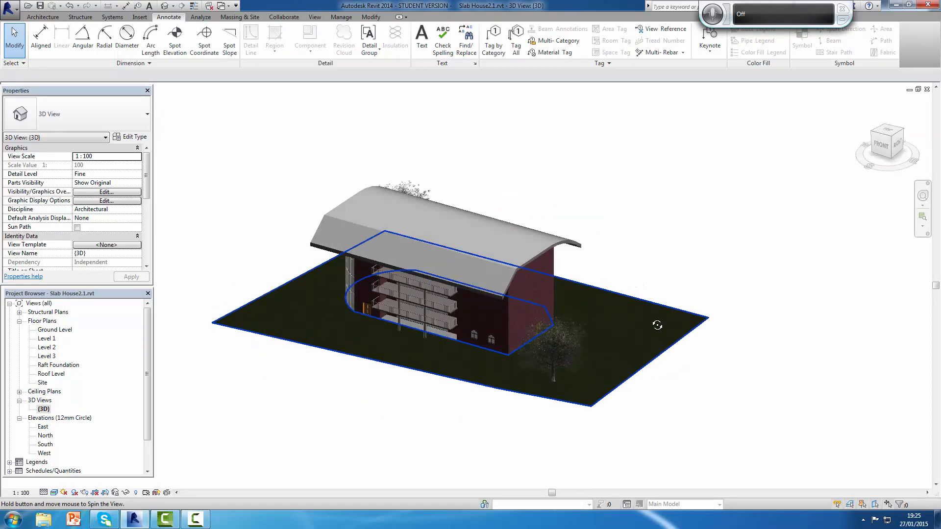
click(927, 89)
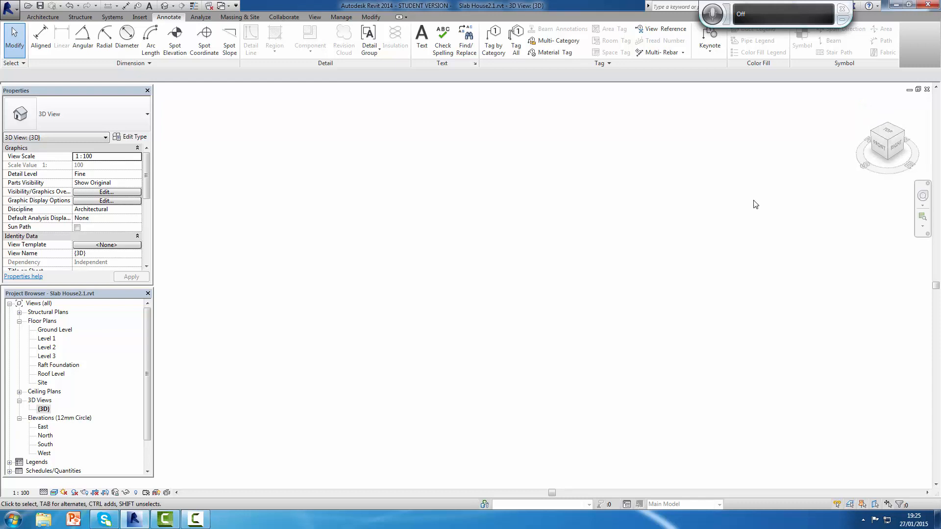
Step: Return to the Ground Level plan and copy all seven arched windows to the clipboard, selecting every instance from the window at grid 2
double_click(55, 330)
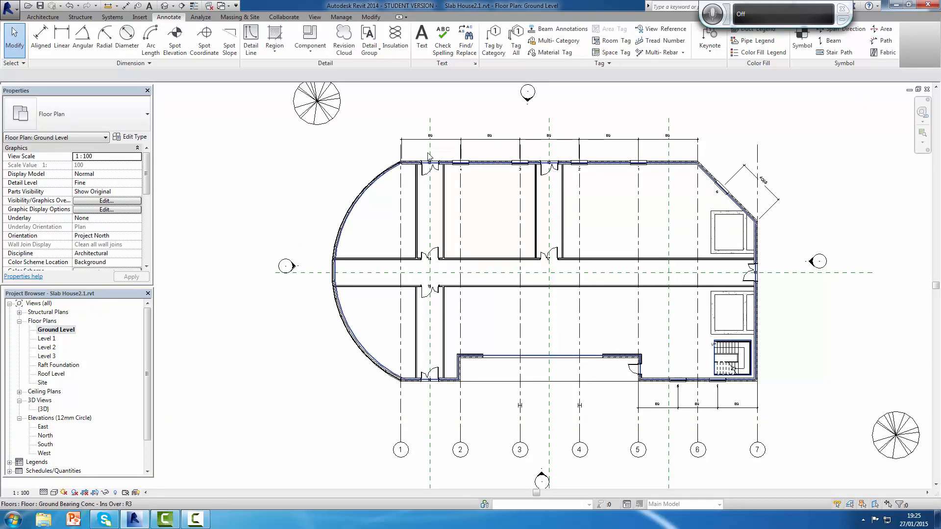
click(462, 165)
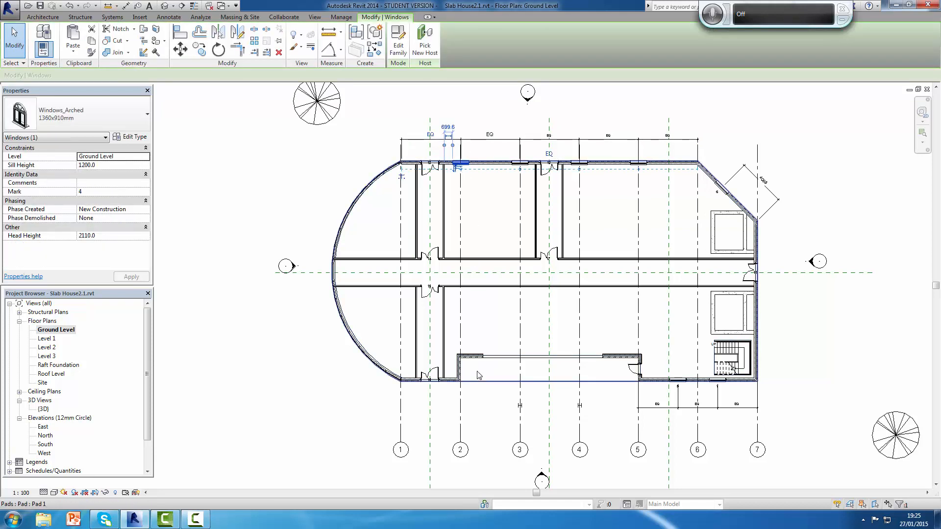
key(s)
key(a)
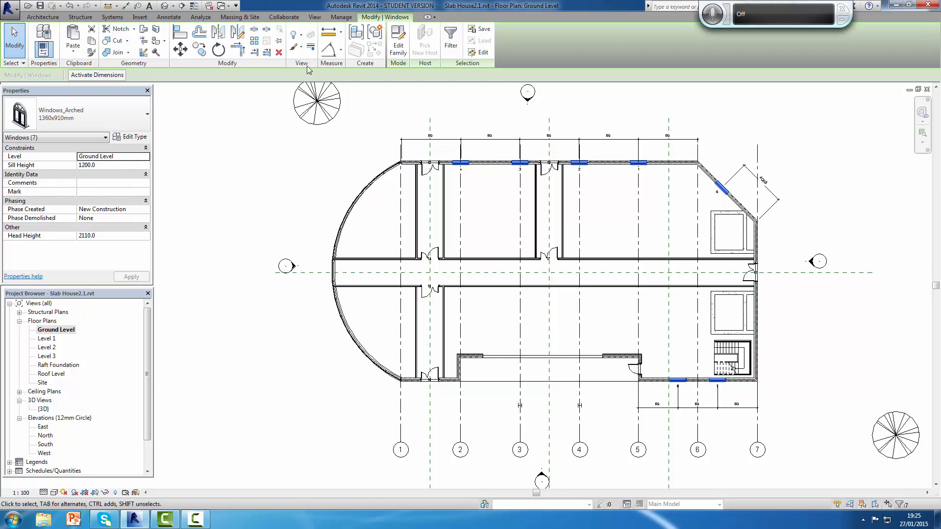
click(93, 46)
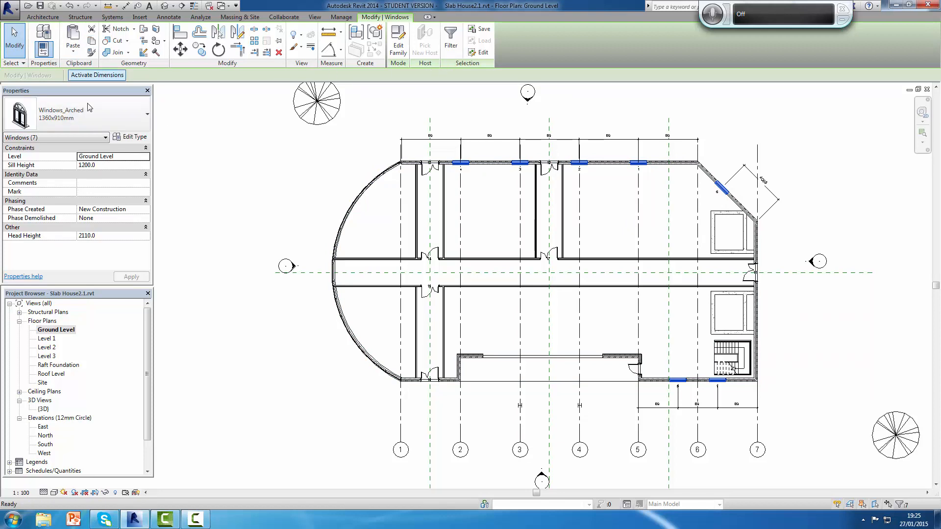
Step: Paste the copied arched windows aligned to the selected levels Level 1 and Level 2
click(73, 53)
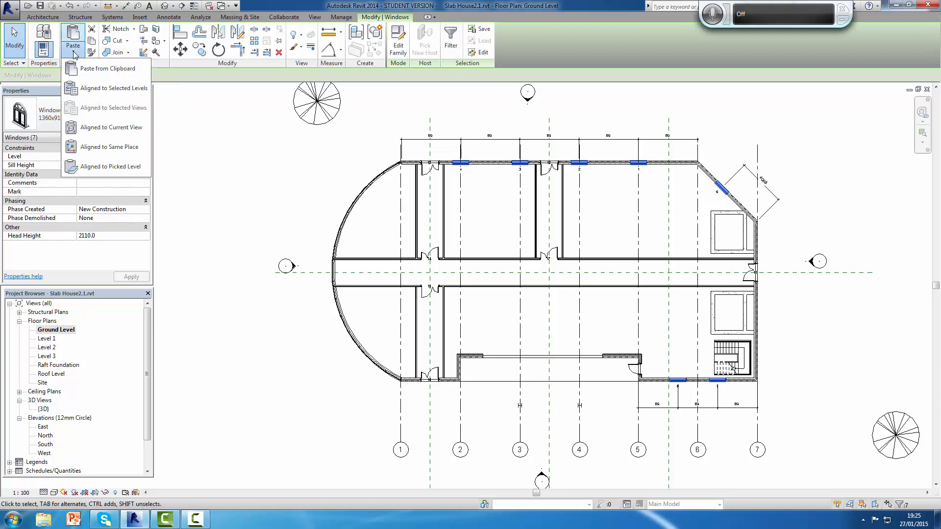
click(114, 89)
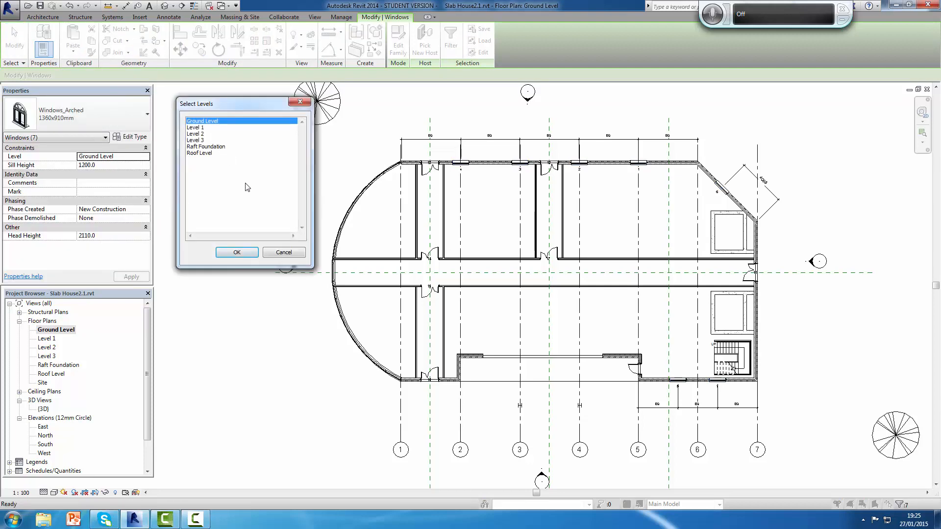
click(199, 128)
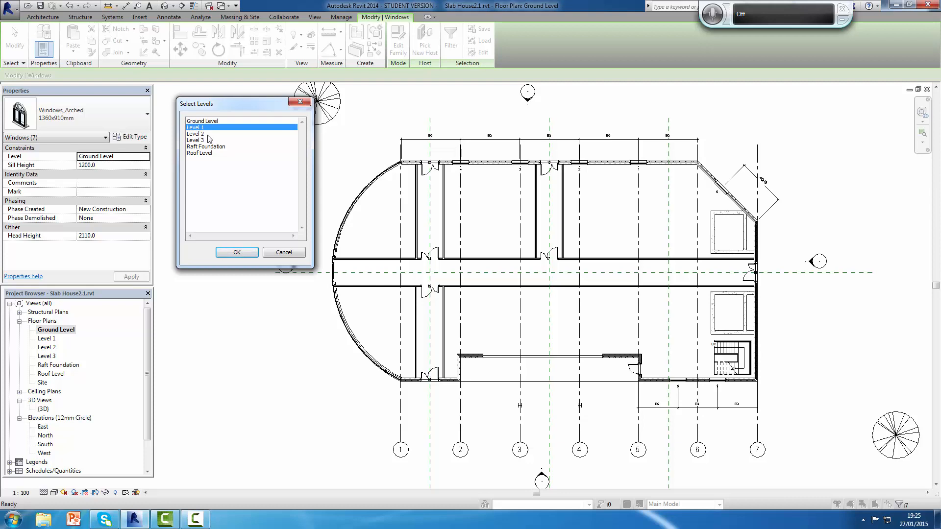
ctrl+click(197, 134)
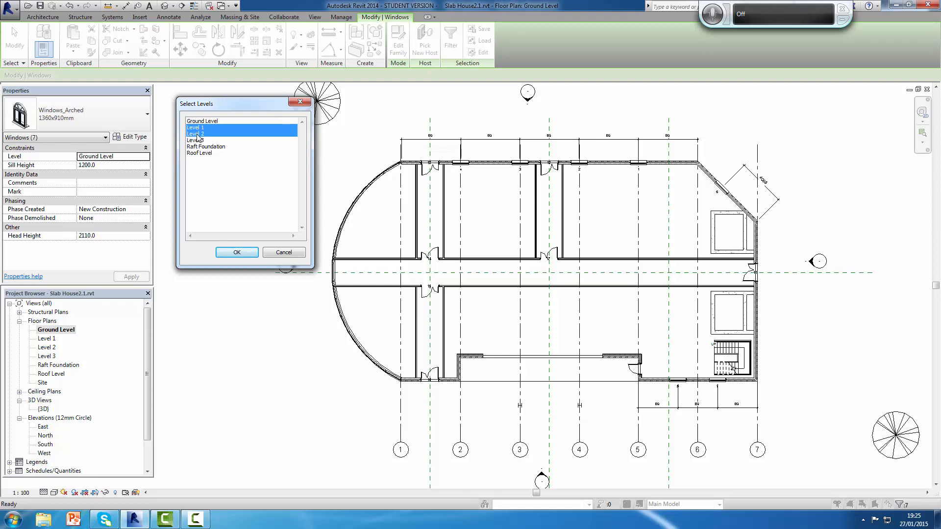
click(238, 253)
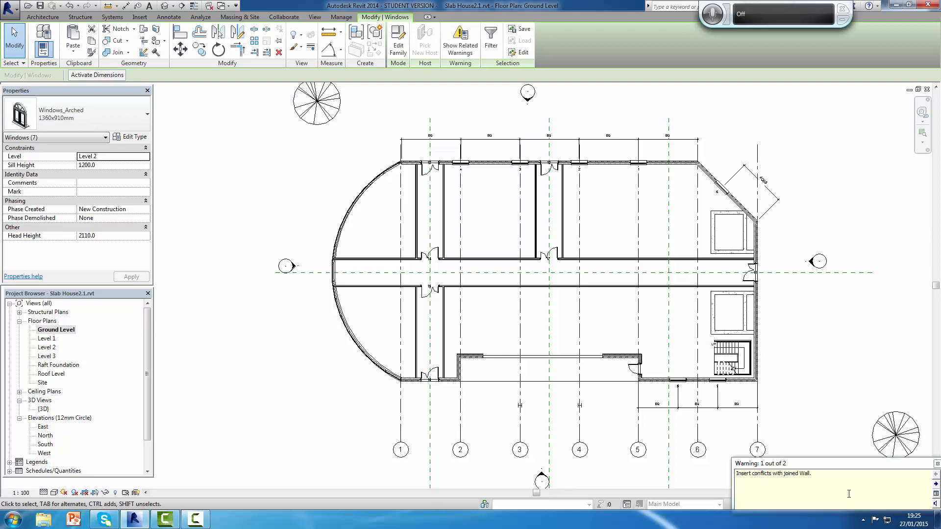
Step: In the Level 2 plan, delete the long partition at grid 2, the partition at grid 4 north of the corridor and the cross partition between them
click(936, 465)
click(208, 353)
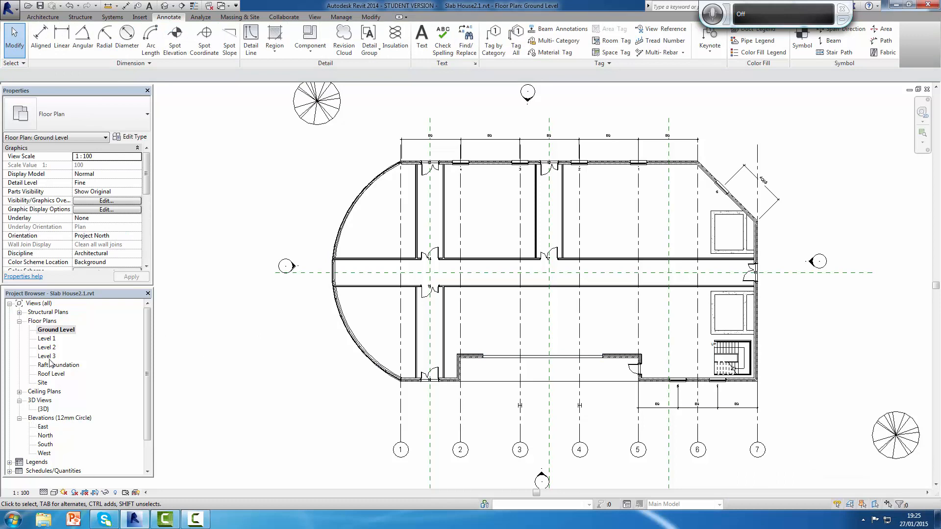
double_click(47, 348)
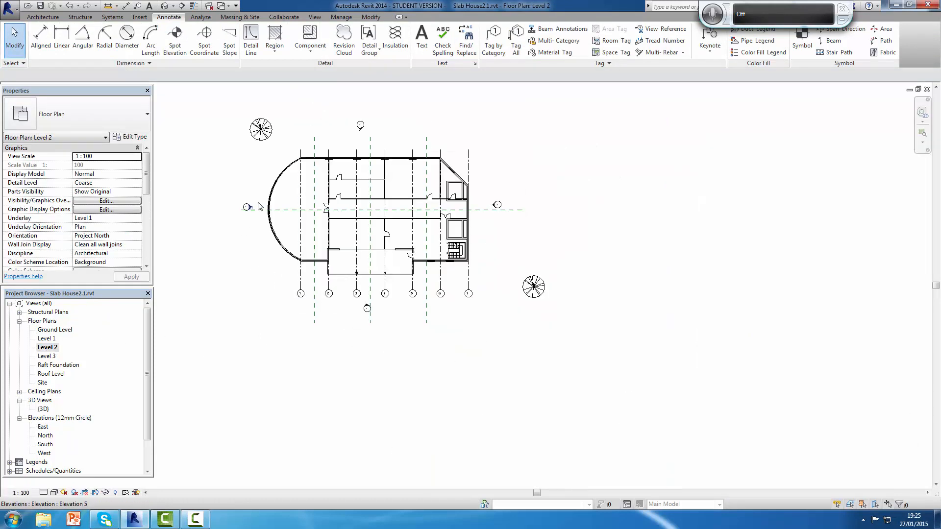
scroll(393, 177, up, 5)
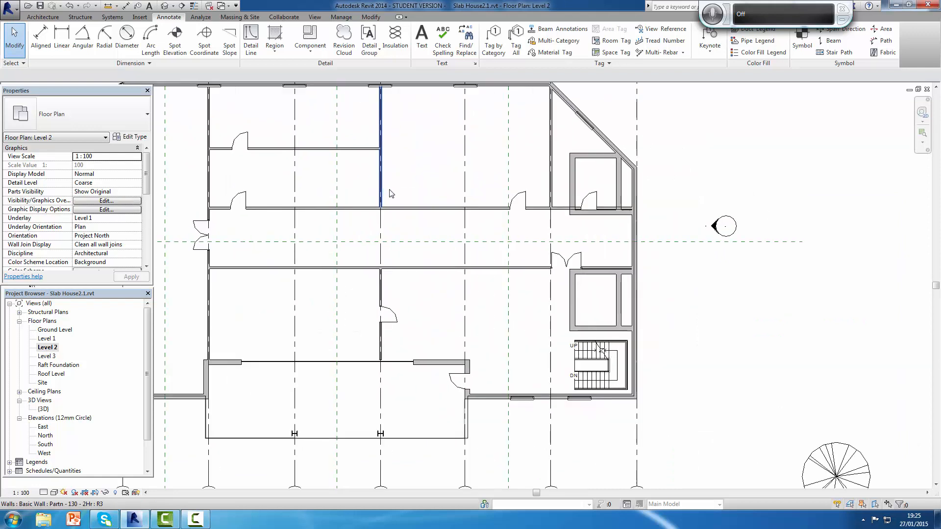
middle_drag(408, 212, 599, 248)
scroll(593, 240, up, 1)
scroll(593, 240, down, 1)
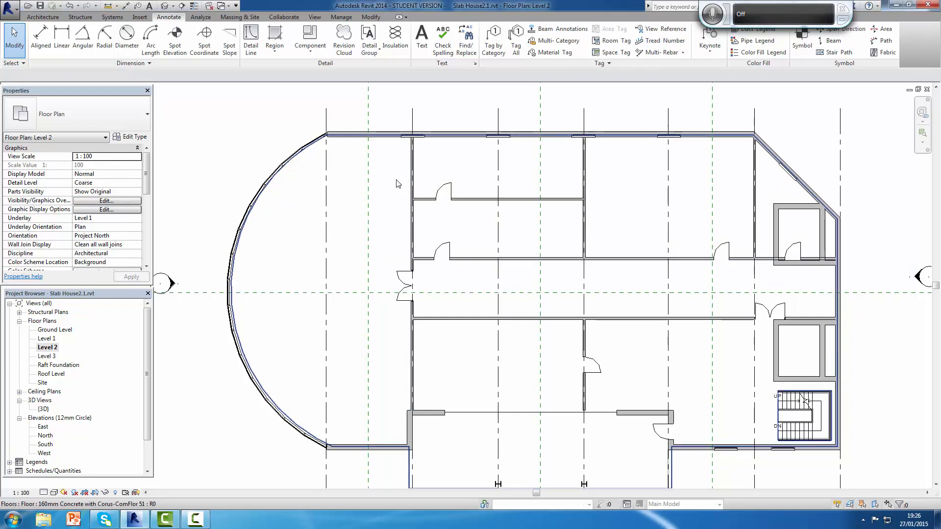
click(412, 186)
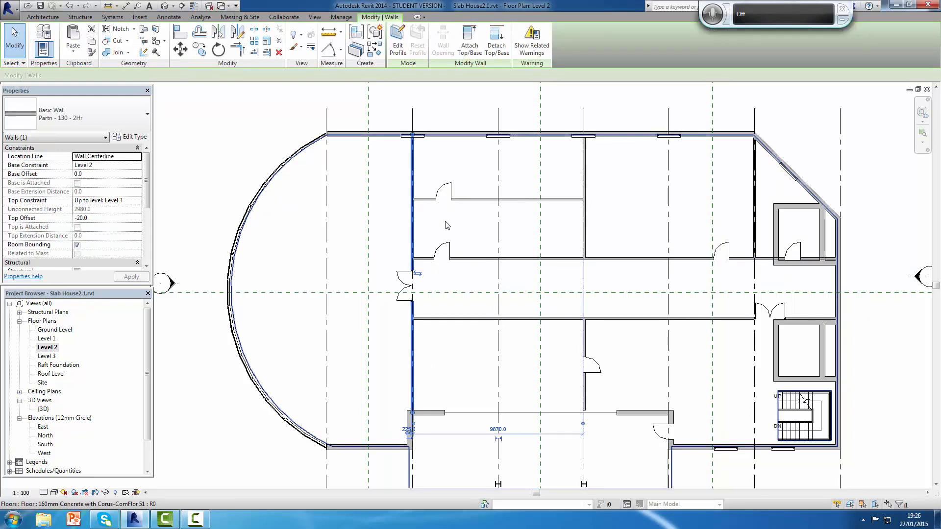
key(Delete)
click(479, 200)
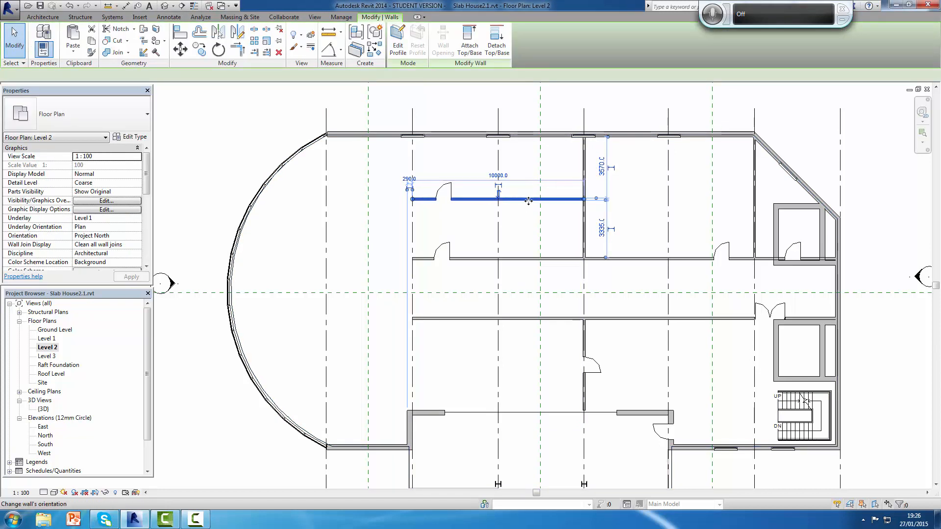
key(Delete)
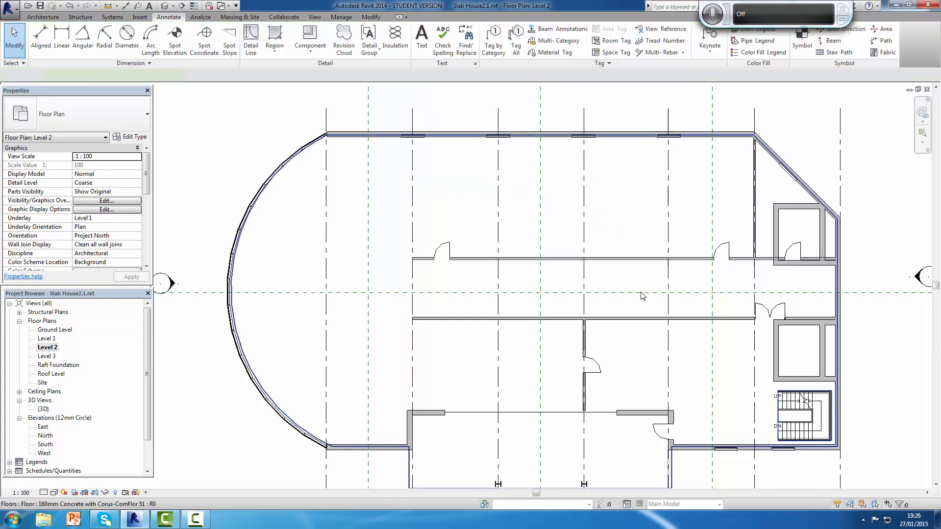
Step: Delete both corridor walls on Level 2, along with the partition at grid 6 and the short partition at grid 4
click(642, 259)
key(Delete)
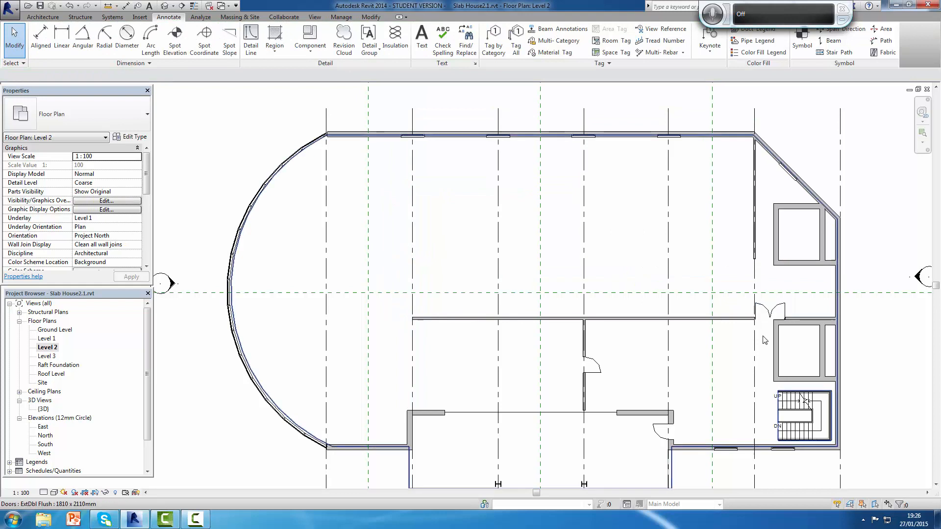
click(723, 319)
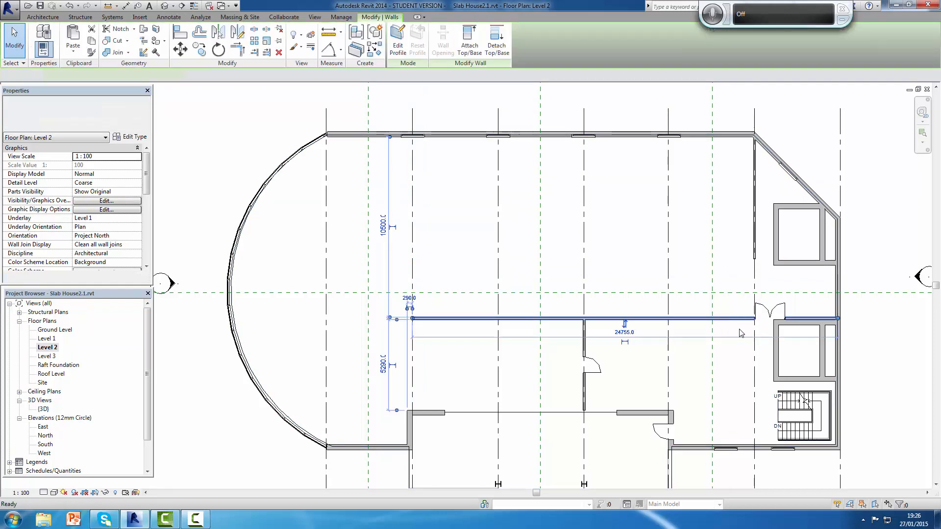
key(Delete)
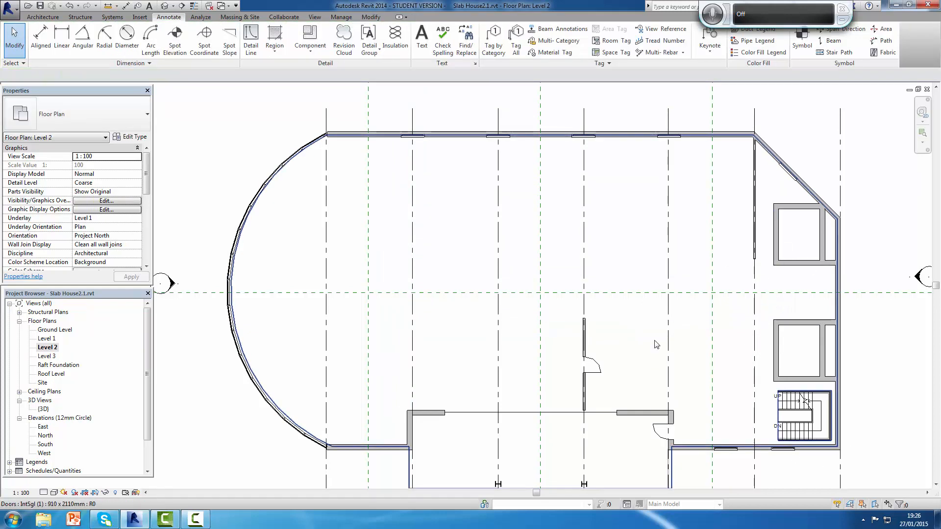
click(755, 225)
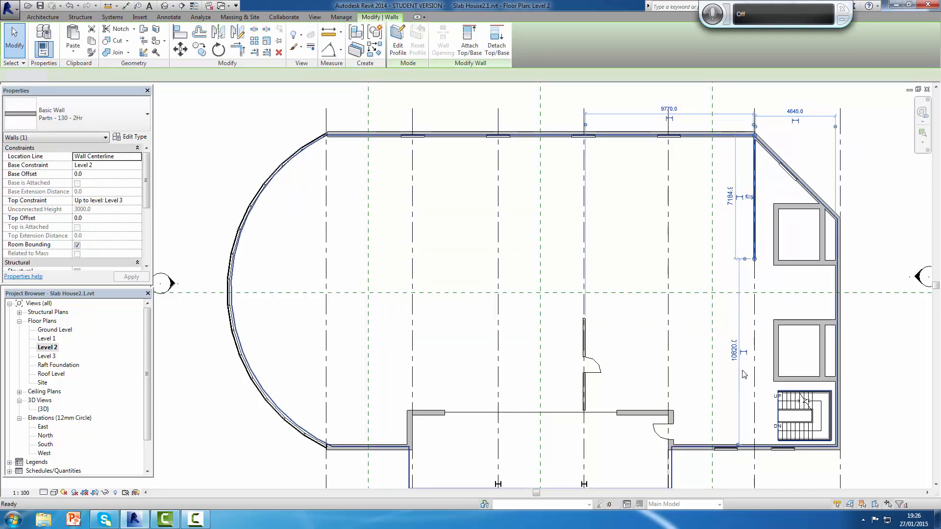
key(Delete)
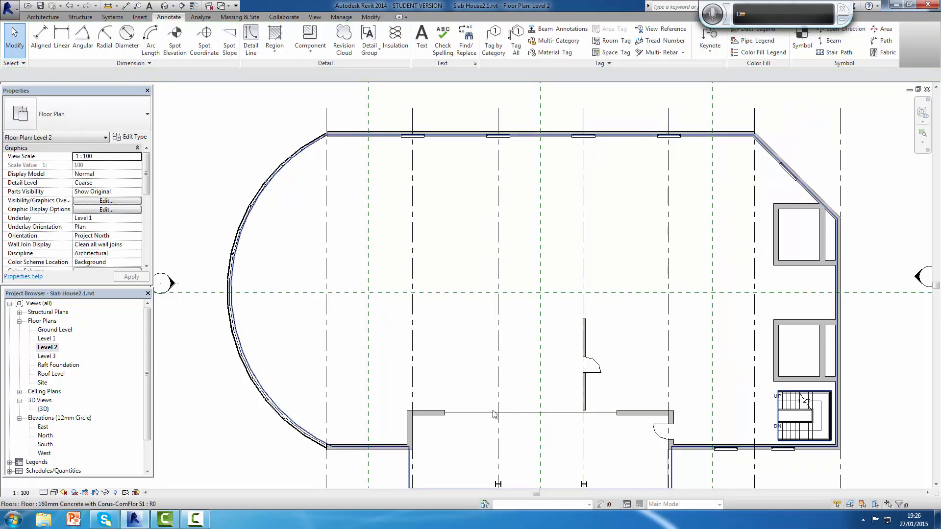
click(585, 351)
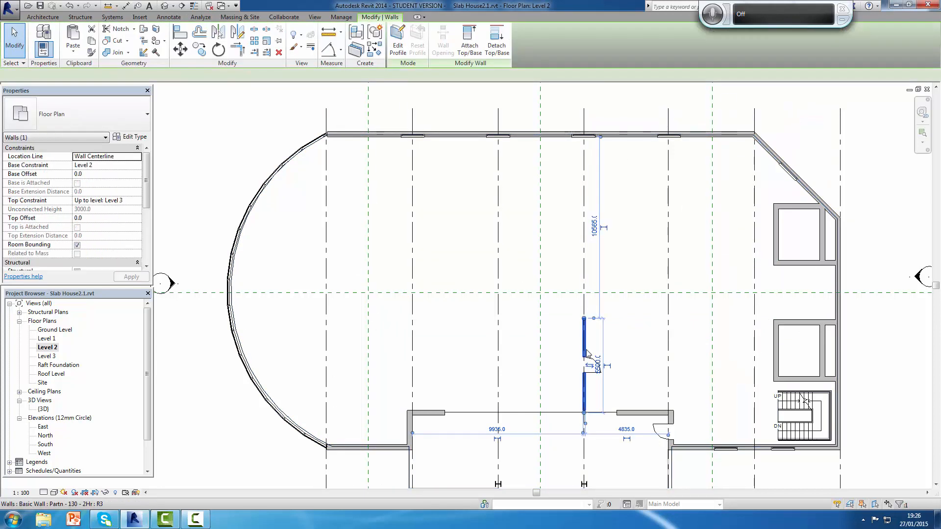
key(Delete)
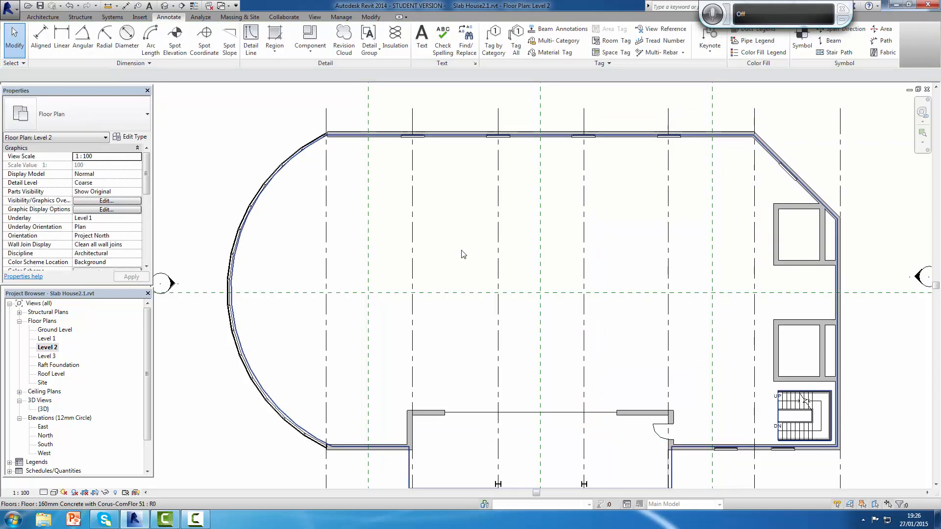
Step: Copy every arched window in the project to the clipboard, selecting all instances from the Ground Level window at grid 2
double_click(55, 330)
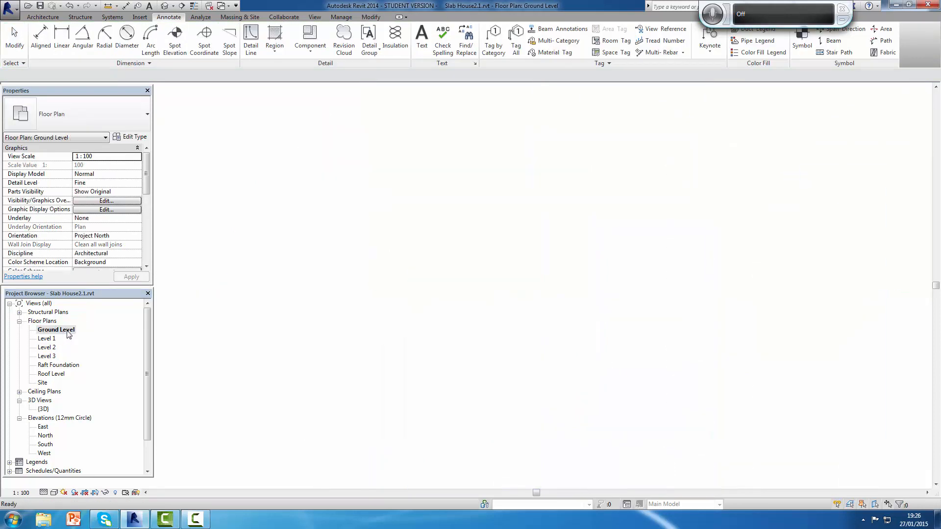
scroll(524, 210, up, 2)
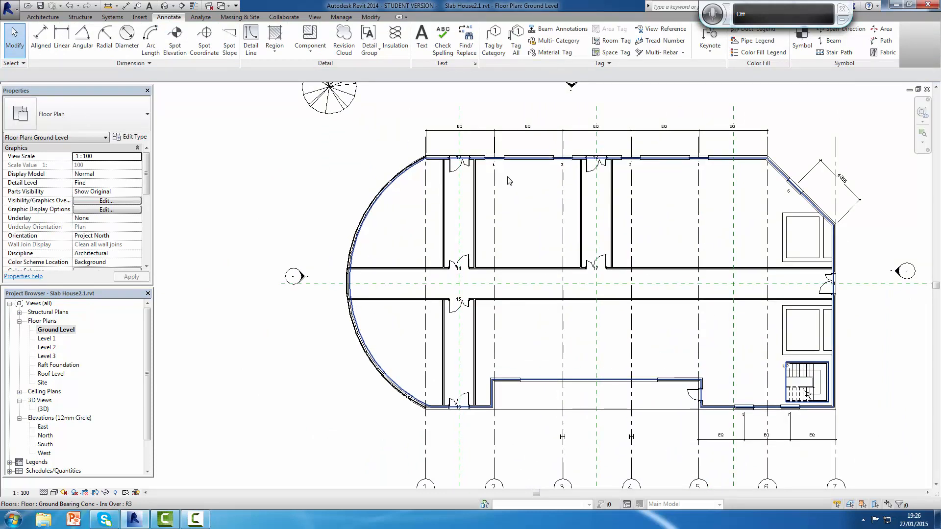
click(504, 175)
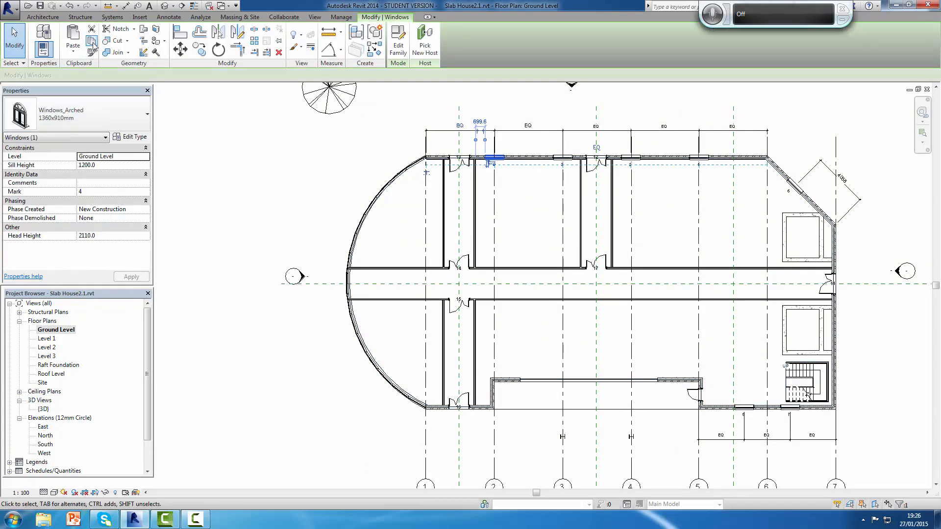
key(s)
key(a)
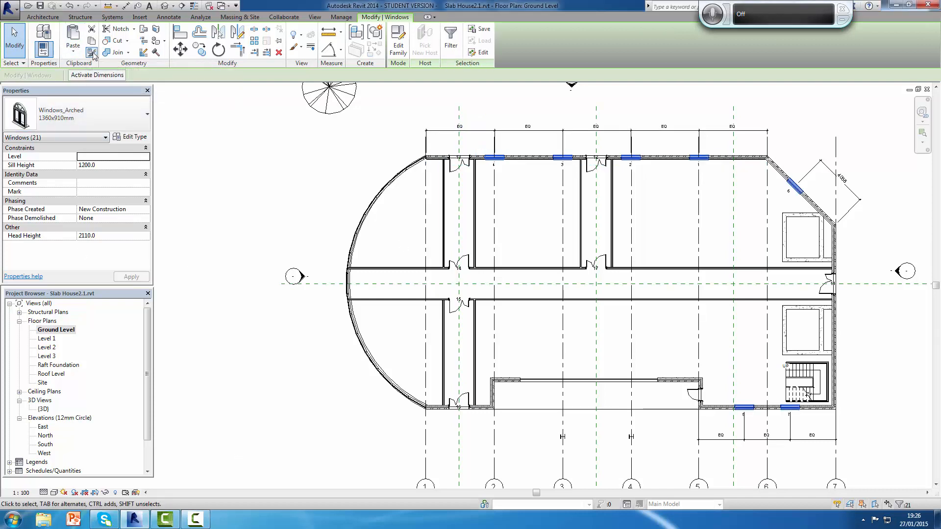
click(93, 42)
Step: Paste the copied arched windows aligned to Level 1 and Level 2, deleting the instances that cut nothing
click(76, 53)
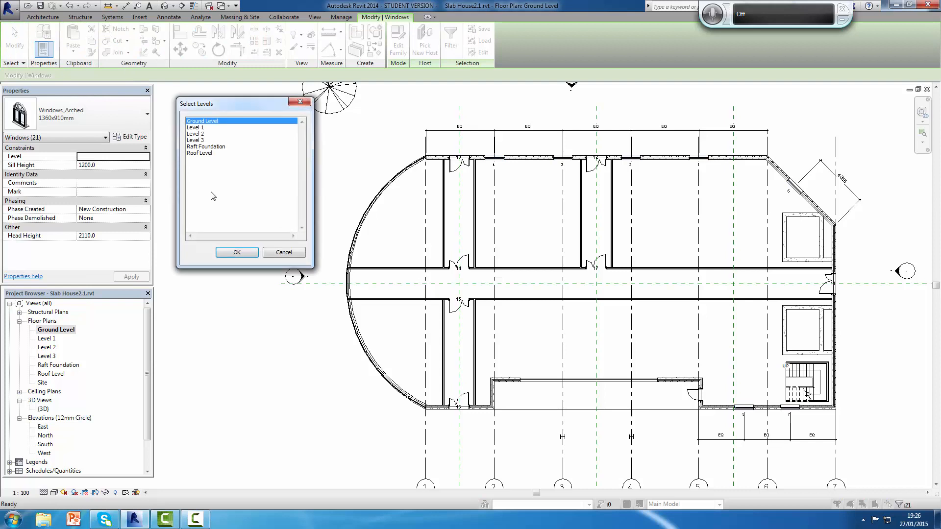
click(201, 128)
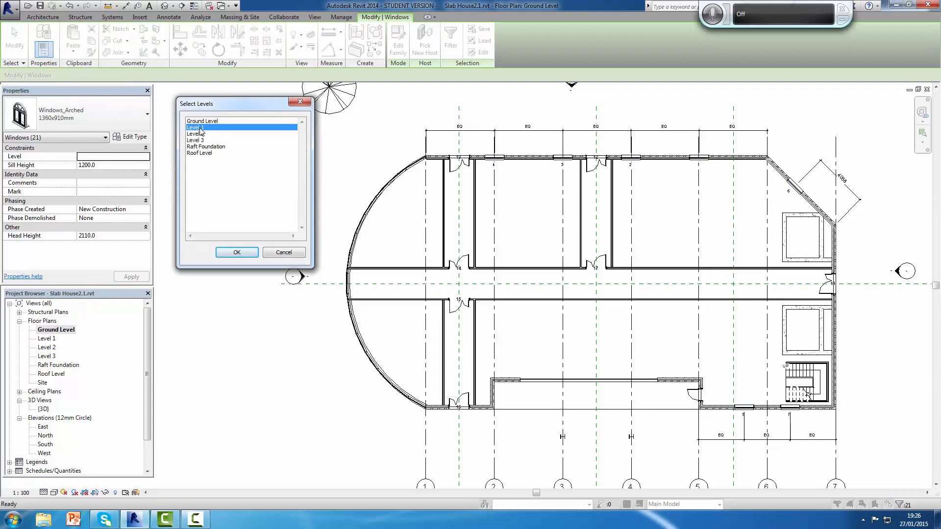
ctrl+click(199, 134)
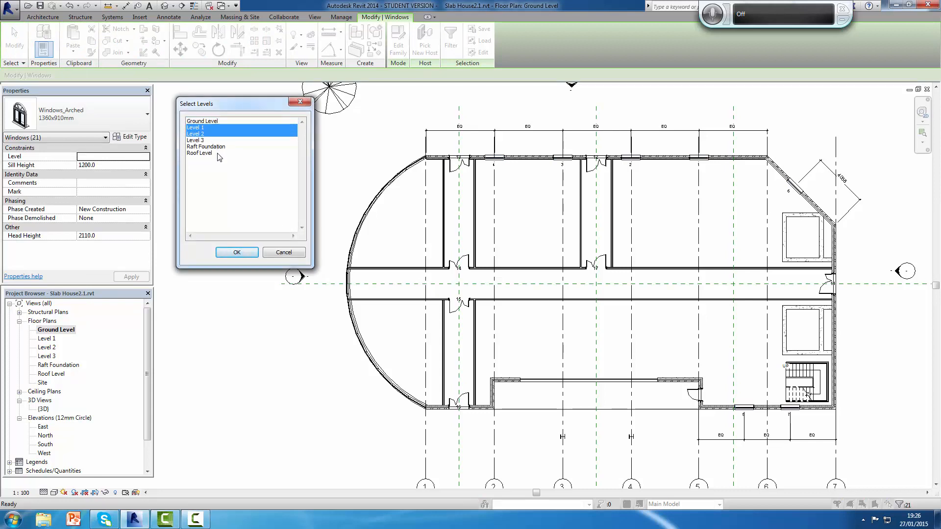
click(237, 252)
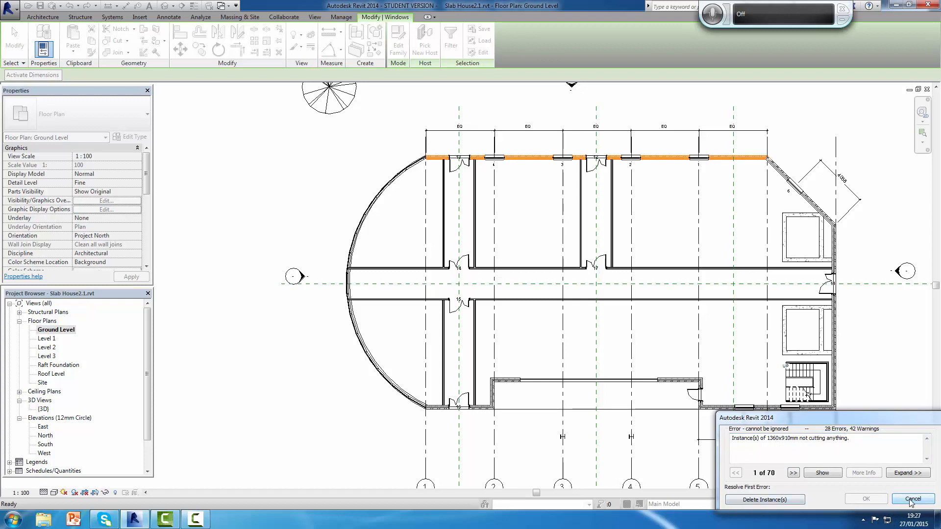
click(766, 500)
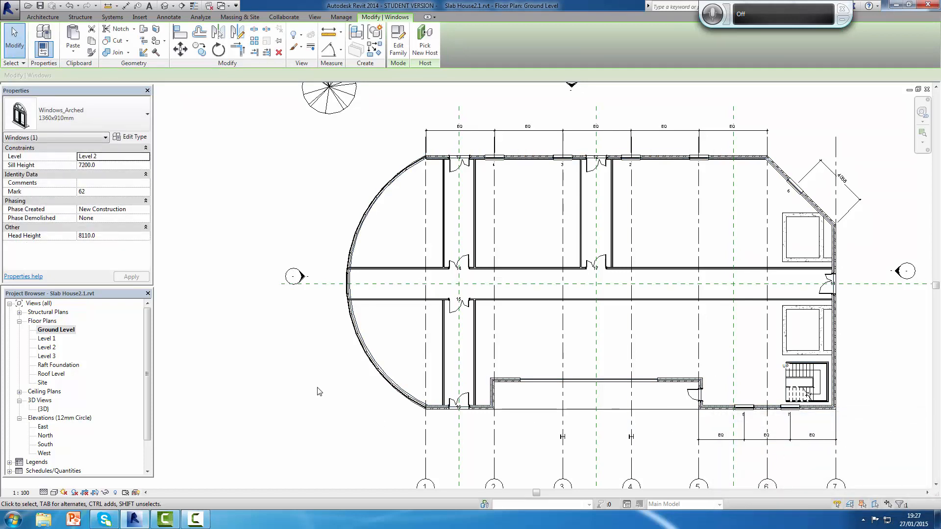
Step: Examine the pasted arched windows on the rear, angled and front walls in the 3D view
double_click(43, 410)
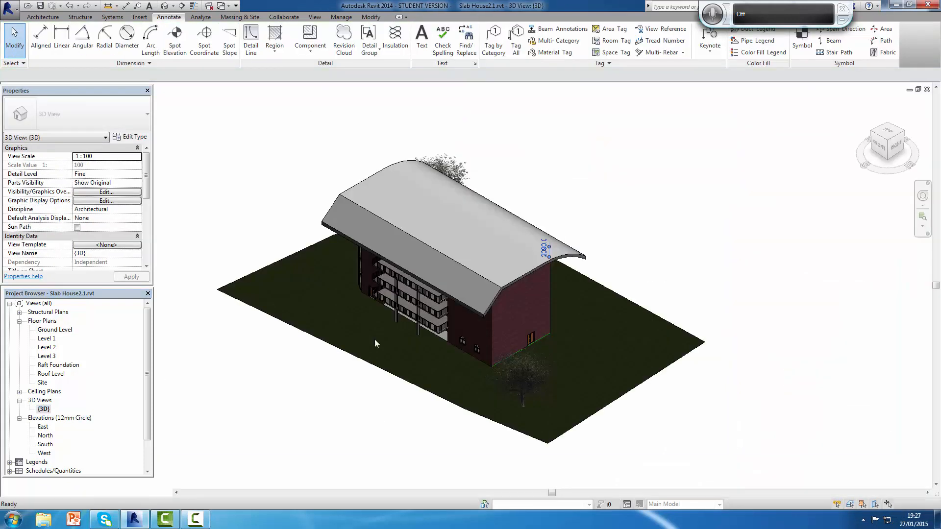
shift+middle_drag(740, 366, 535, 106)
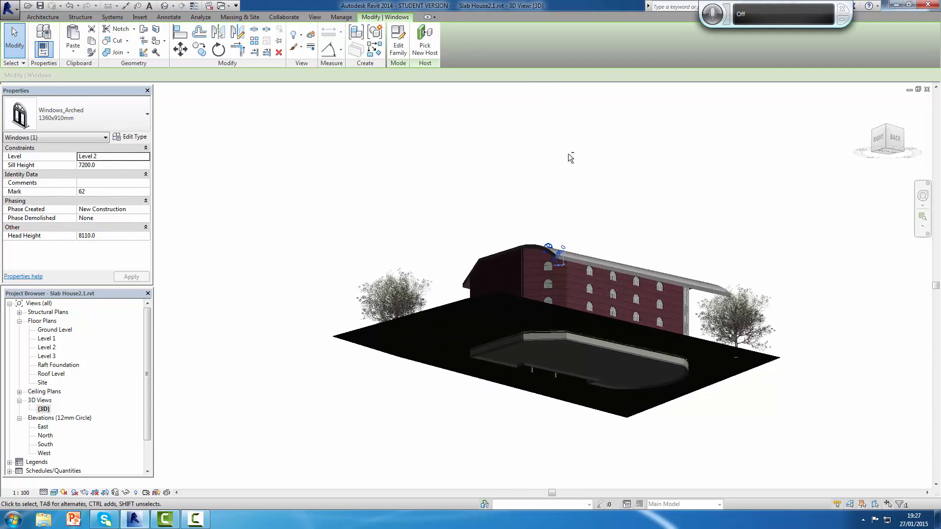
scroll(639, 311, down, 2)
scroll(648, 309, up, 4)
shift+middle_drag(648, 311, 726, 417)
middle_drag(736, 367, 880, 448)
scroll(829, 427, up, 2)
scroll(734, 378, up, 3)
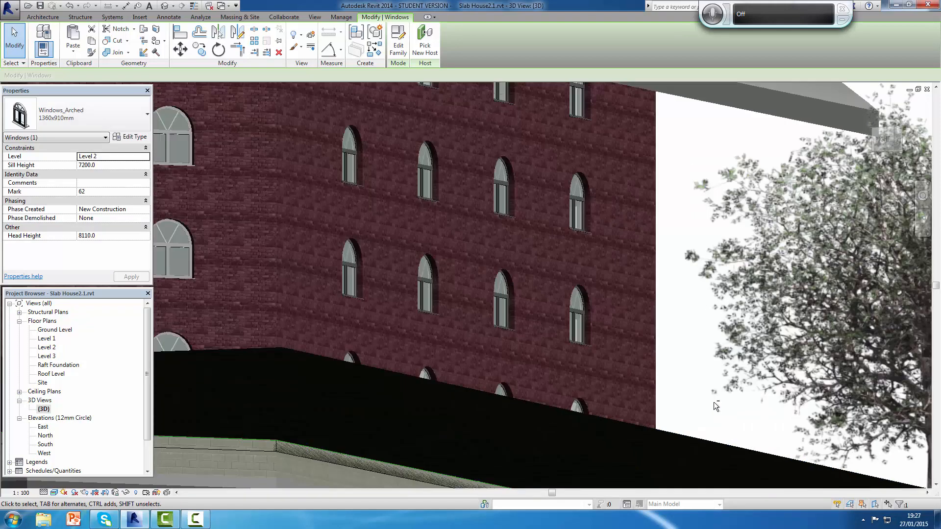
shift+middle_drag(714, 402, 816, 382)
scroll(485, 356, up, 5)
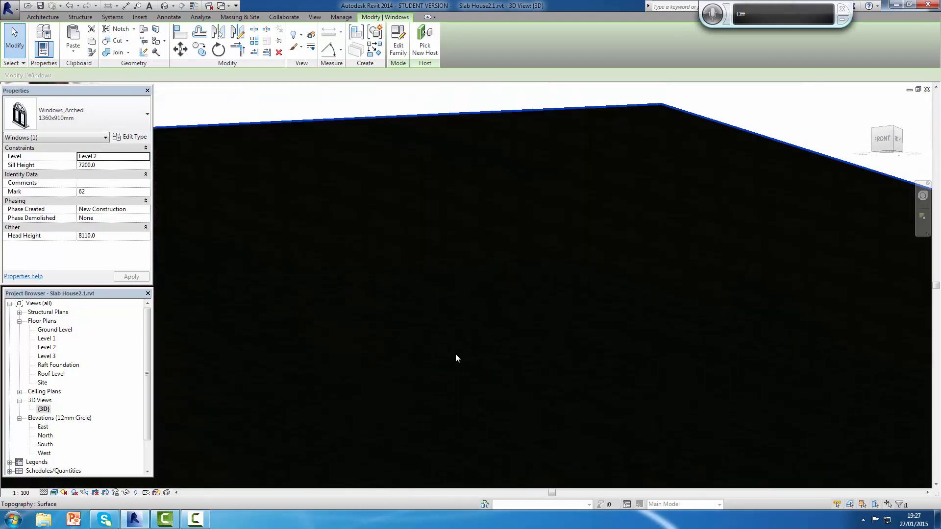
scroll(533, 339, down, 7)
scroll(534, 339, down, 8)
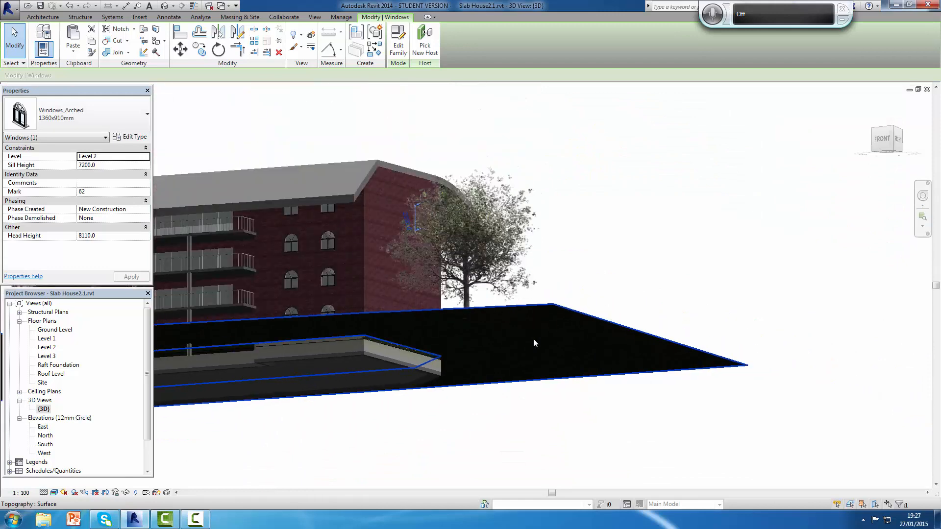
mouse_move(540, 449)
shift+middle_down()
mouse_move(553, 462)
mouse_move(540, 443)
shift+middle_up()
scroll(518, 343, down, 2)
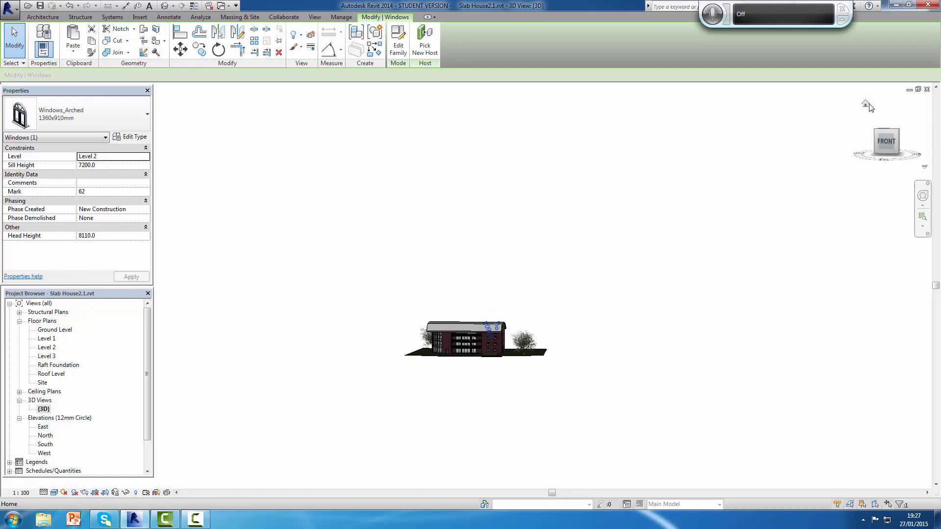
Step: Return the 3D view to its home orientation, and close the opened Windows_Arched family with its changes saved
double_click(869, 103)
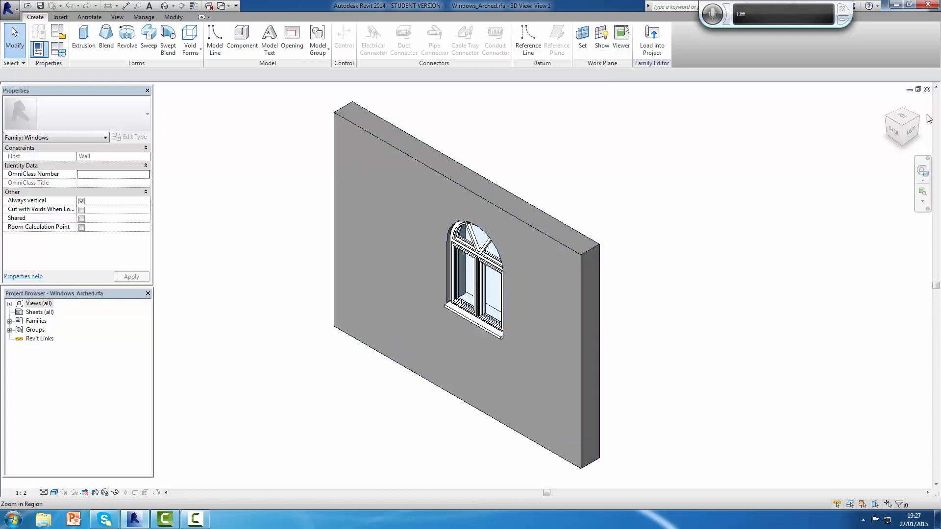
click(927, 89)
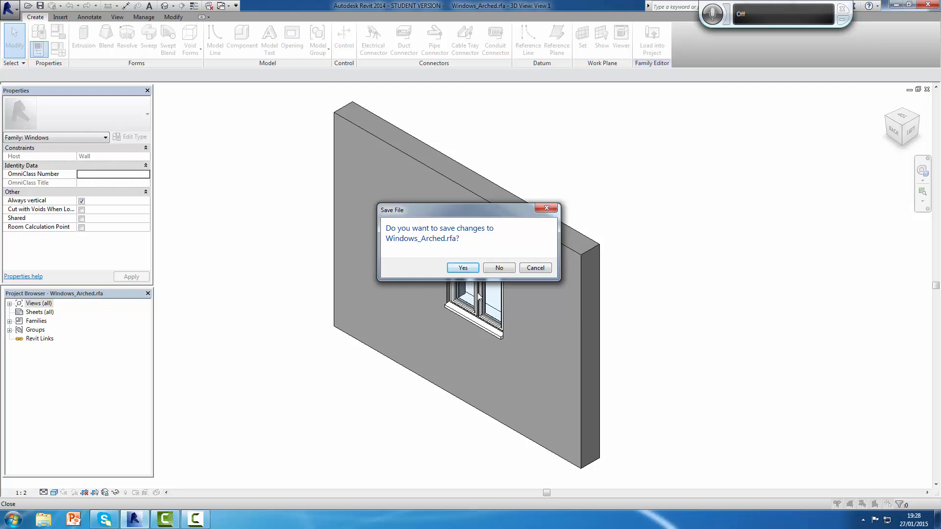
click(462, 268)
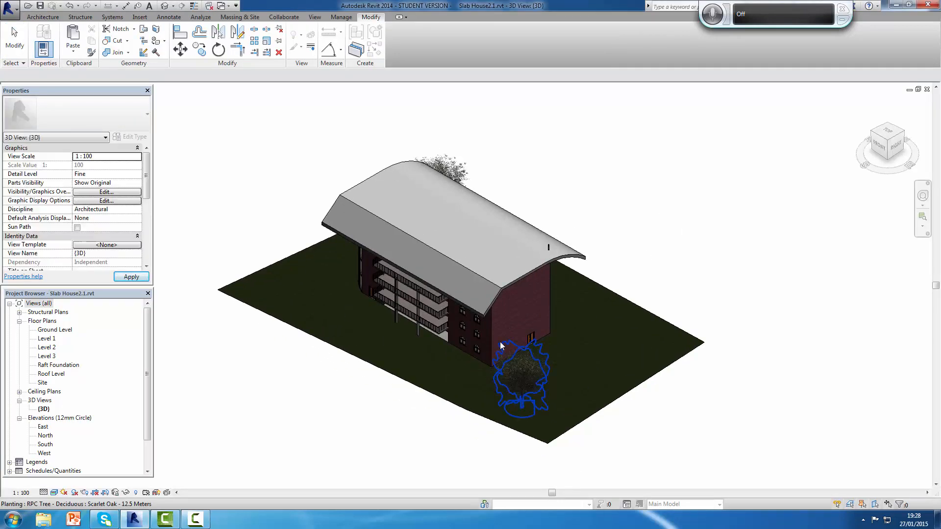
Step: Delete the stray arched window protruding through the curved roof above the angled wall's window column
scroll(499, 340, up, 3)
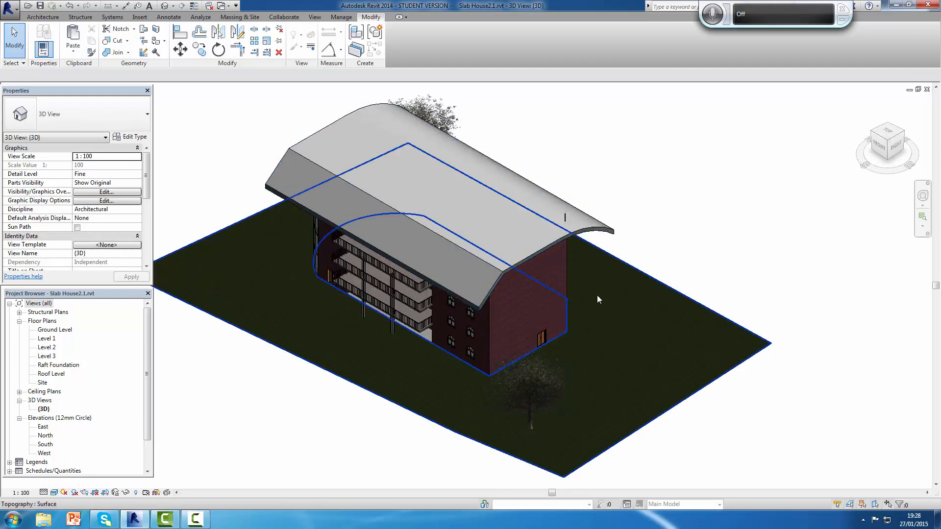
shift+middle_drag(617, 305, 493, 159)
scroll(495, 168, up, 5)
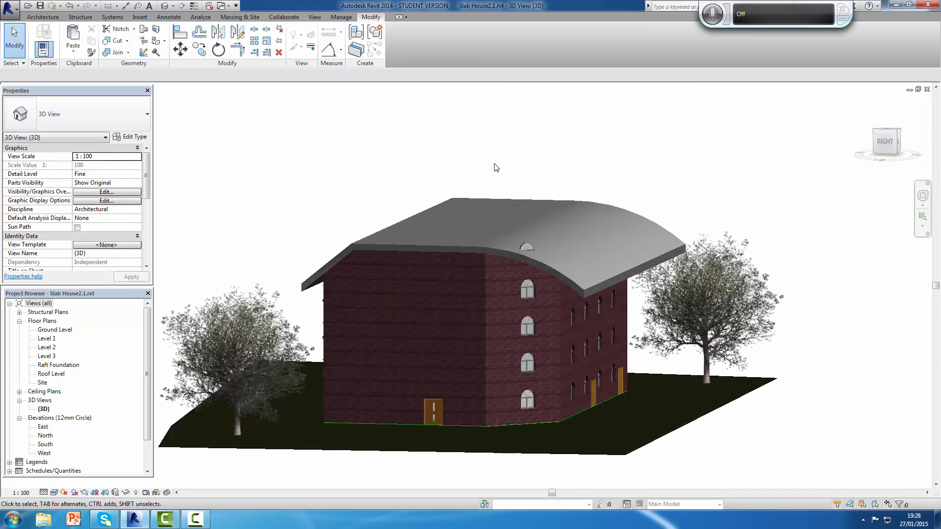
click(556, 315)
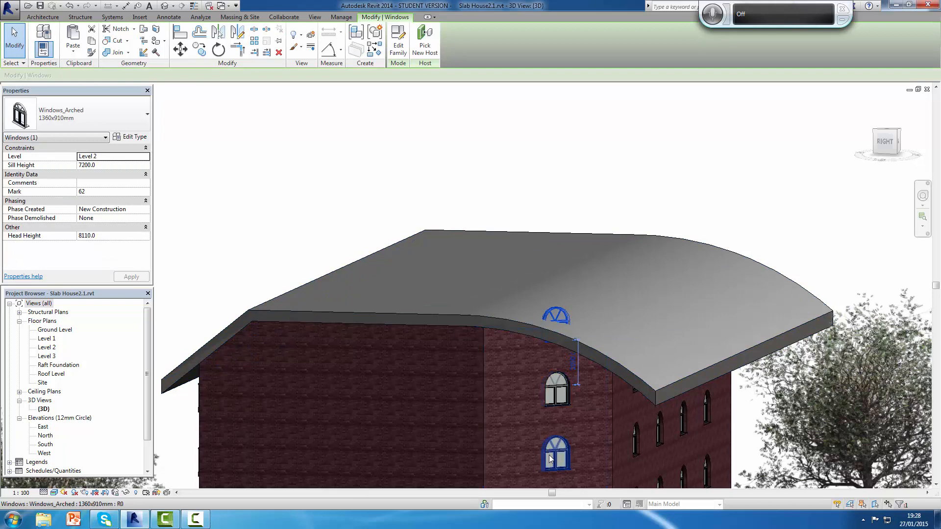
key(Escape)
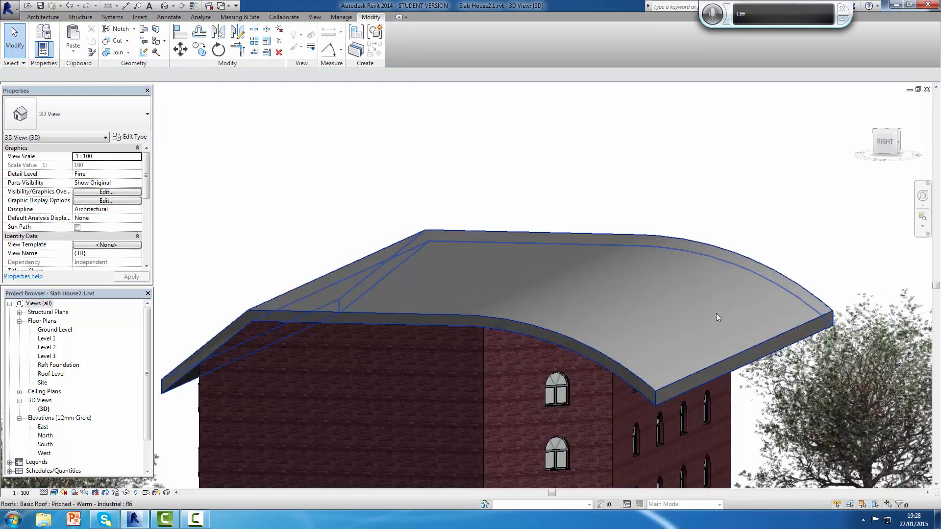
Step: Examine the roof and upper windows for remaining stray windows from the angled-wall side, and return the 3D view to its home orientation
scroll(675, 398, down, 4)
scroll(675, 397, up, 3)
scroll(676, 397, up, 3)
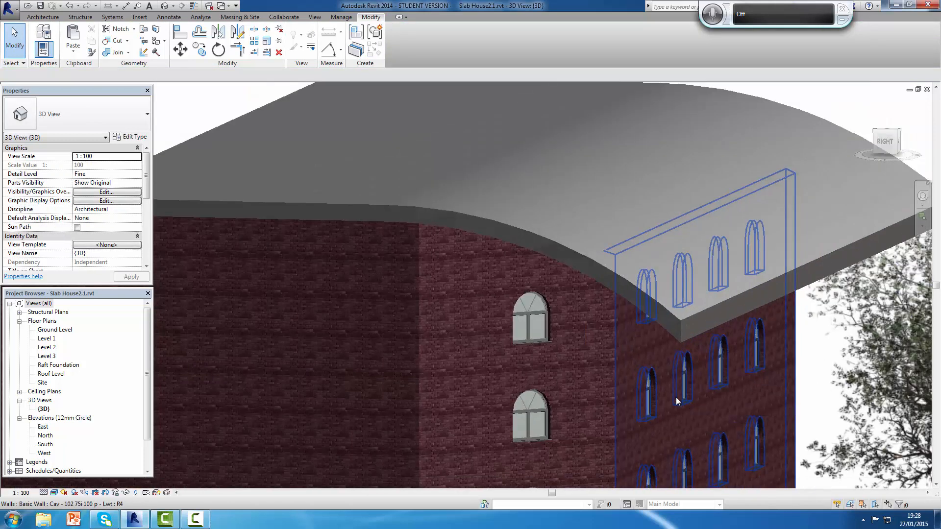
scroll(675, 397, down, 4)
middle_drag(699, 404, 688, 375)
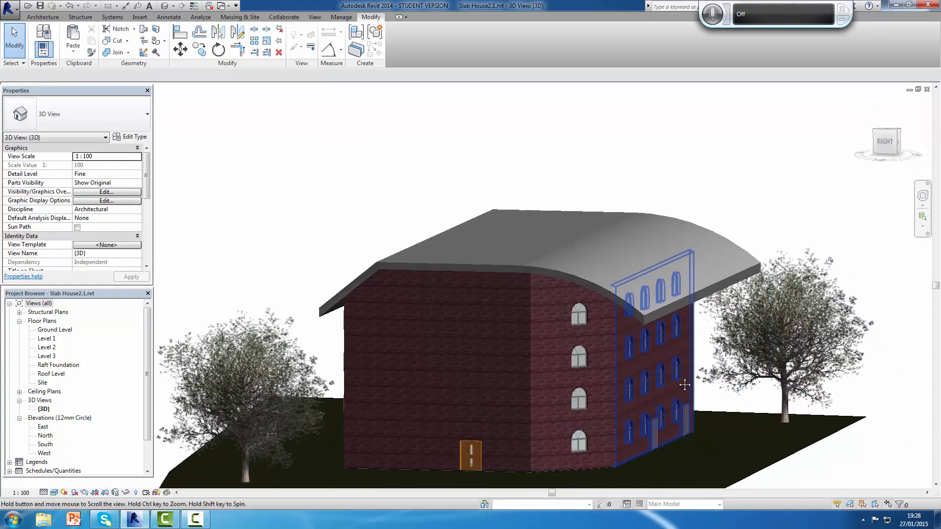
scroll(795, 270, up, 3)
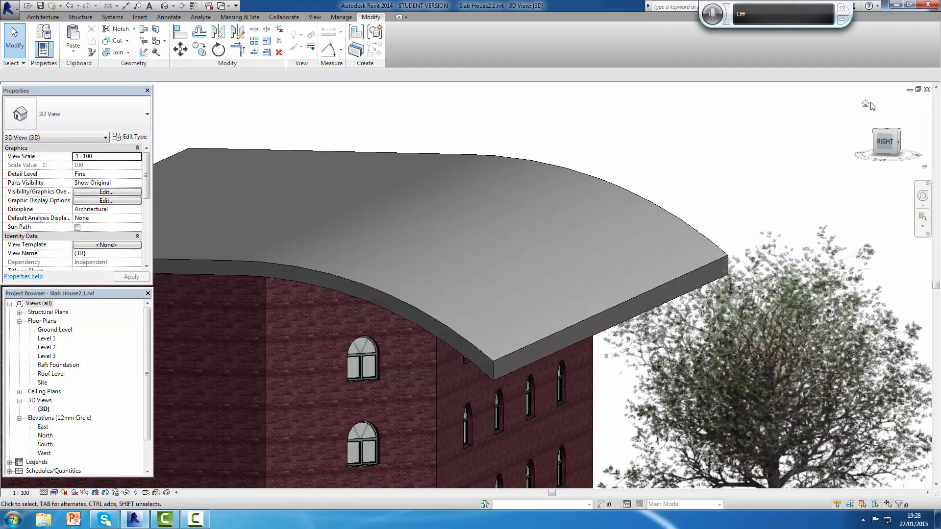
click(866, 105)
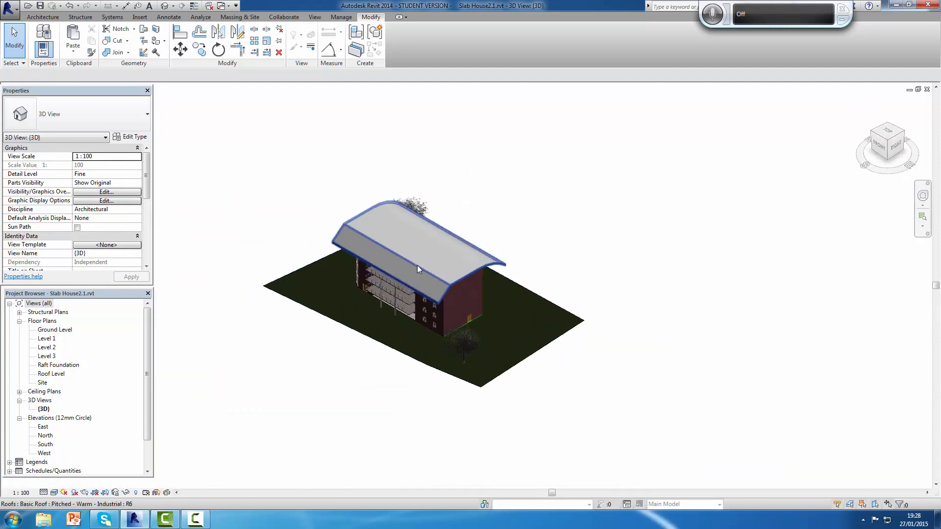
scroll(416, 266, up, 3)
middle_drag(430, 278, 530, 273)
scroll(529, 273, up, 1)
scroll(561, 323, down, 3)
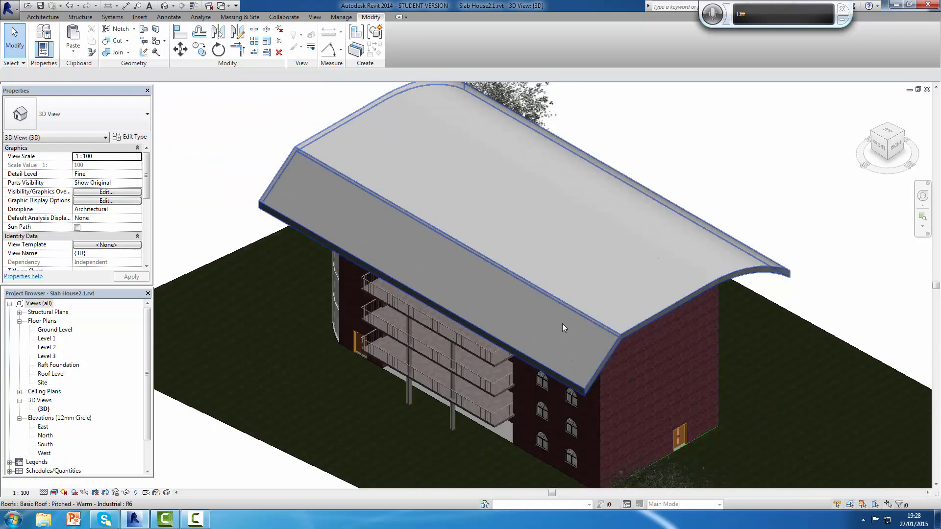